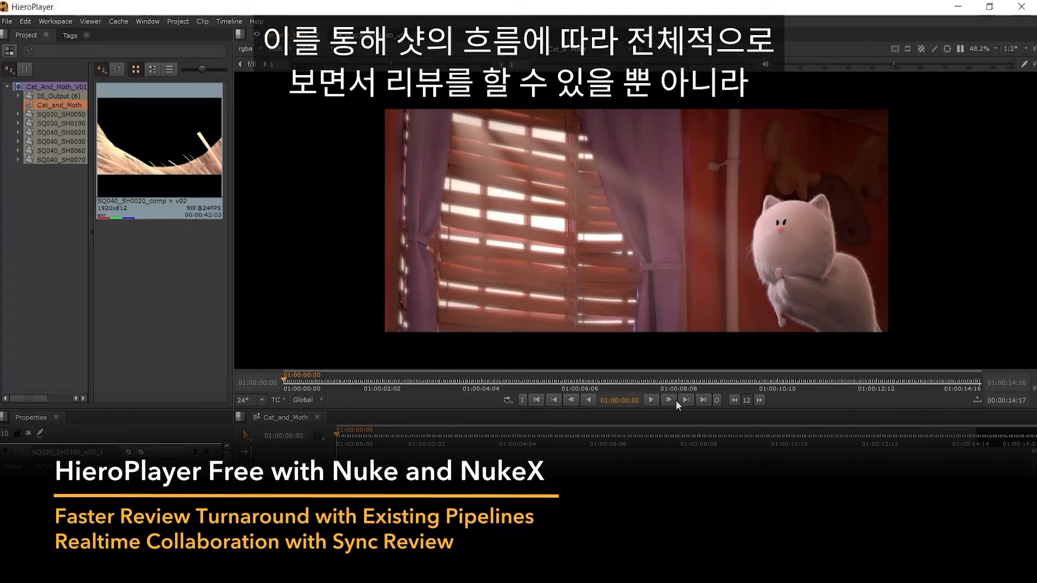
Play the Cat_and_Moth sequence in the viewer and stop the playback.
left_click(656, 399)
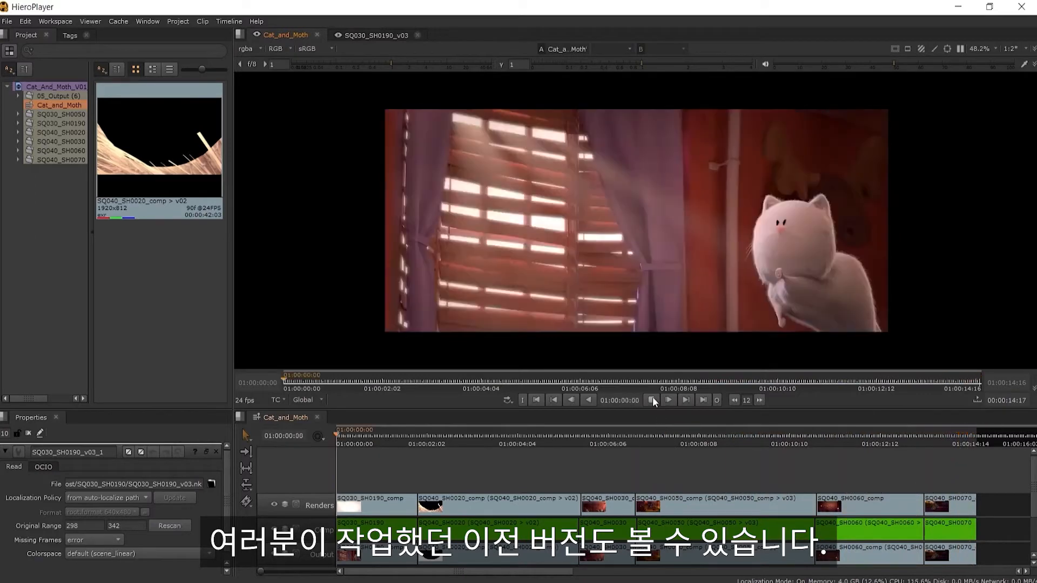
left_click(651, 399)
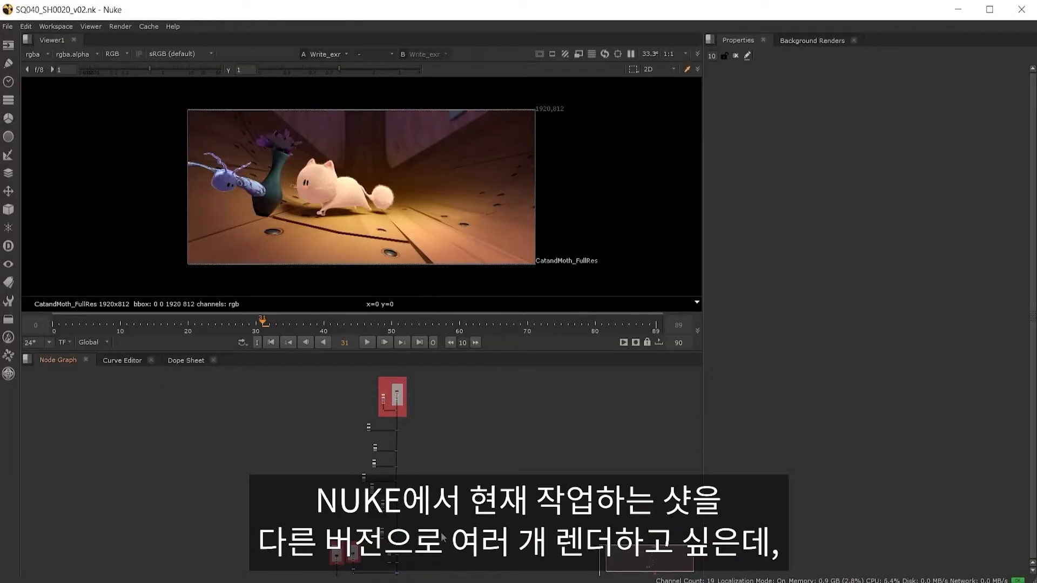
In Nuke, open the Write_exr node's properties and raise the version in its output file name to v03.
left_click_drag(442, 537, 456, 460)
scroll(419, 532, "up", 5)
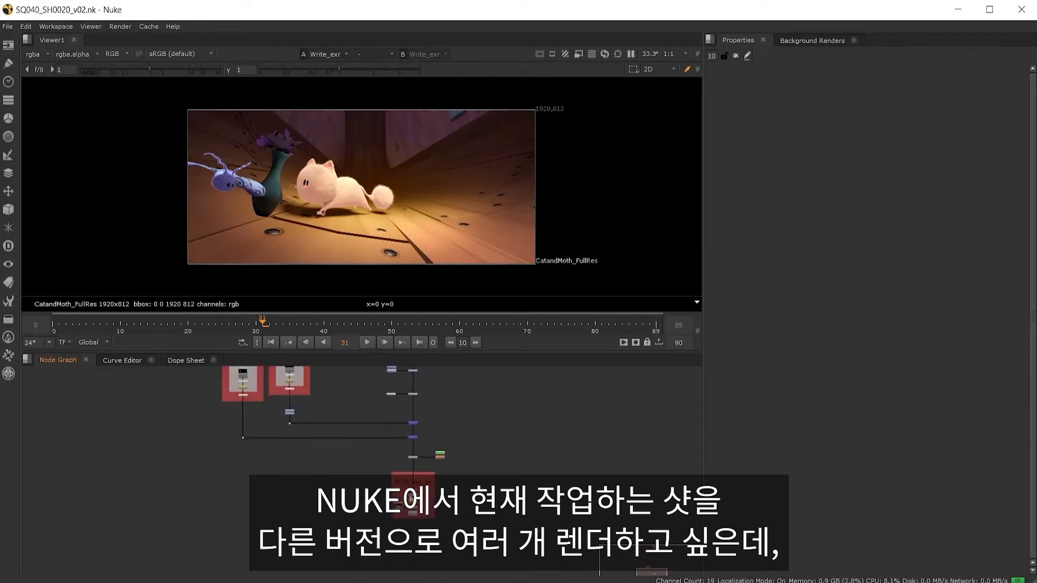
double_click(417, 510)
scroll(416, 511, "up", 4)
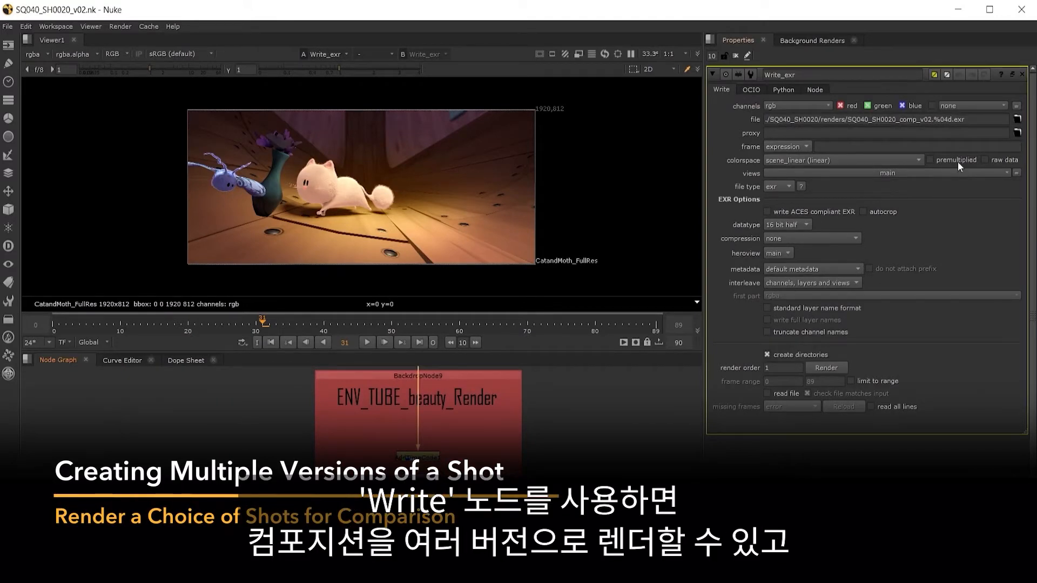
left_click_drag(932, 119, 921, 121)
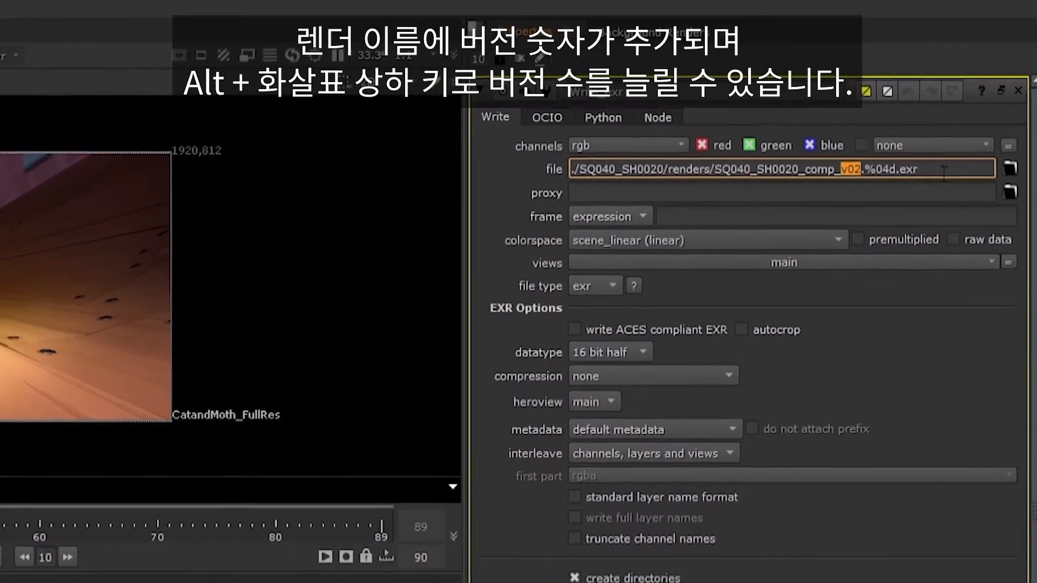
left_click(917, 169)
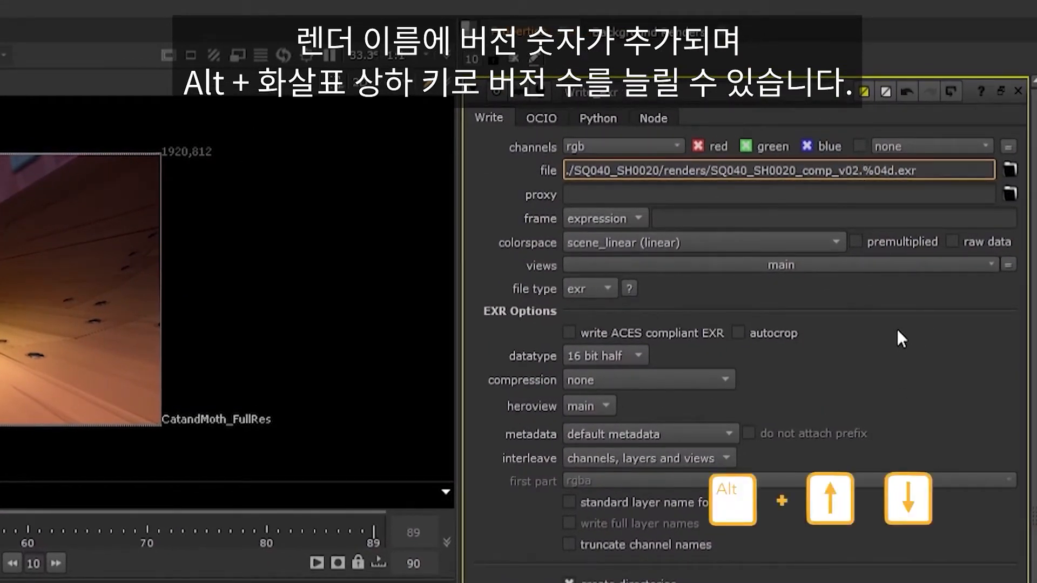
key("alt+Up")
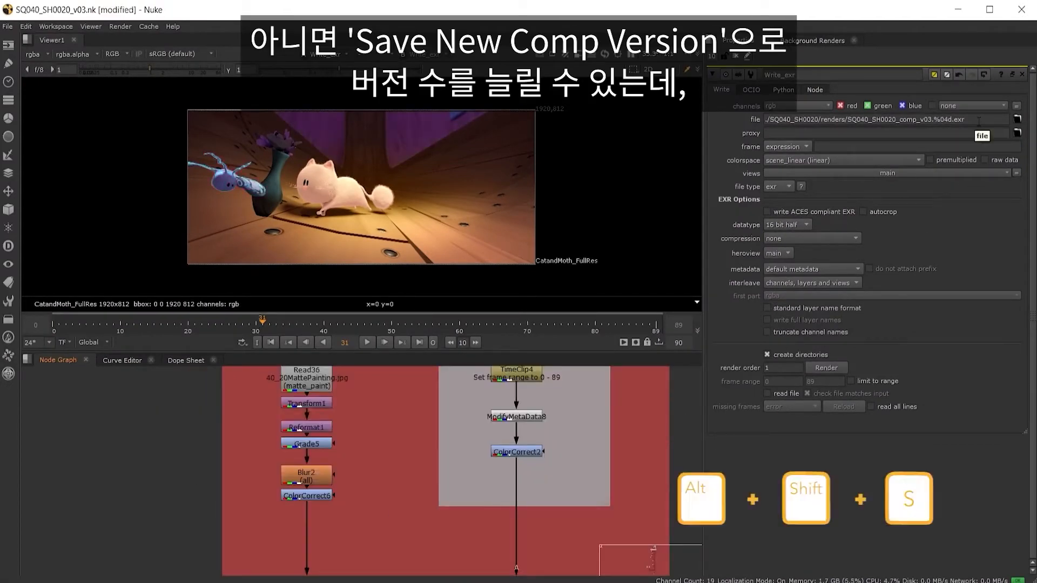
Save a new version of the comp and render the Write_exr node over the global frame range 0-89.
left_click(8, 26)
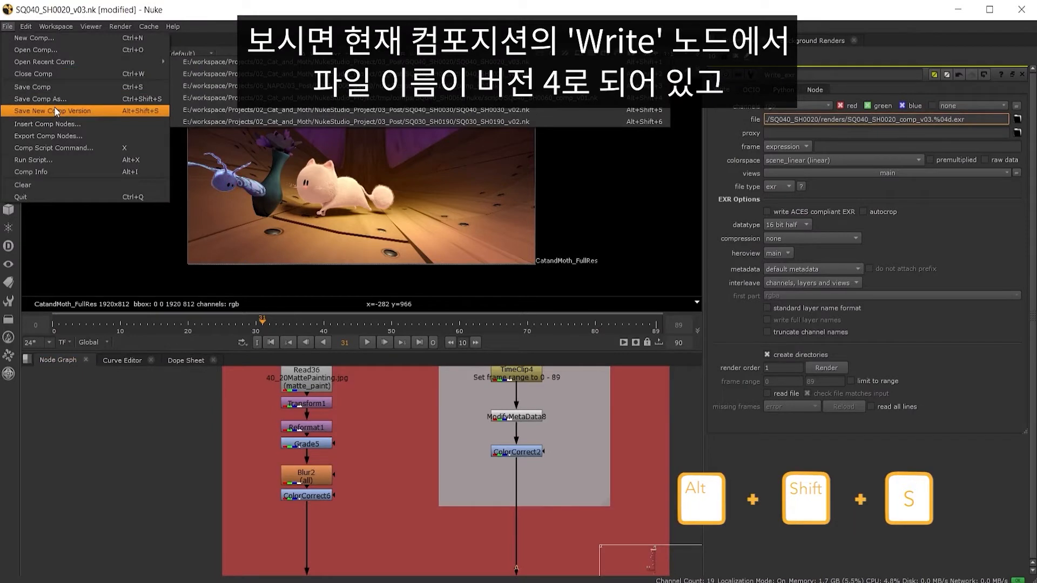
left_click(56, 111)
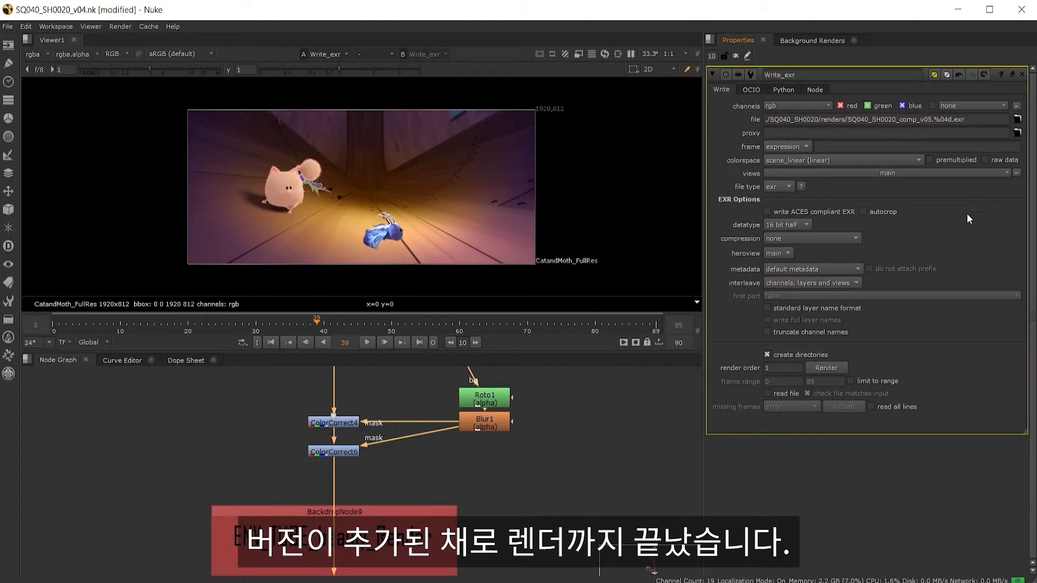
left_click(830, 370)
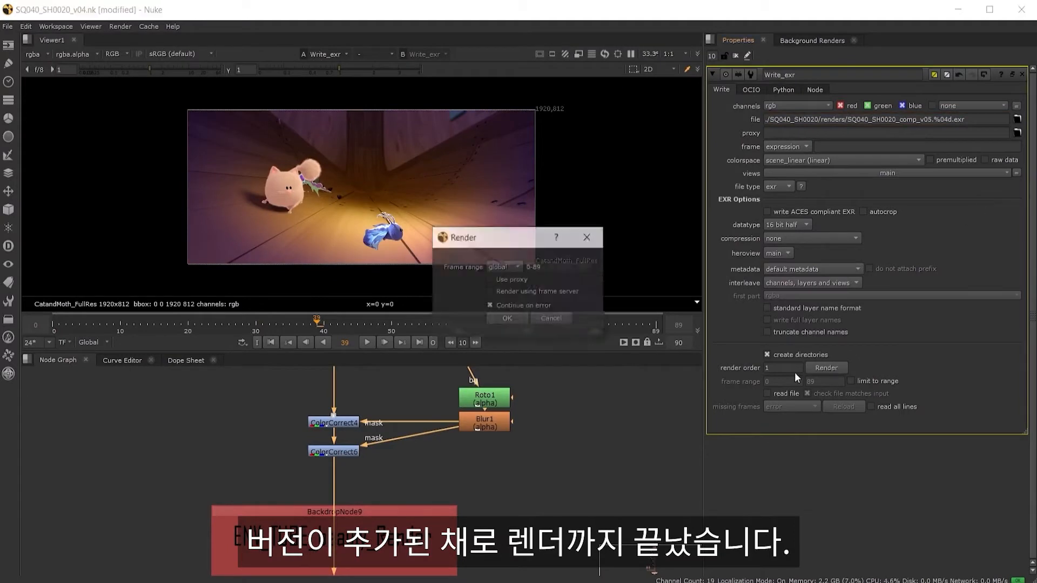
left_click(516, 318)
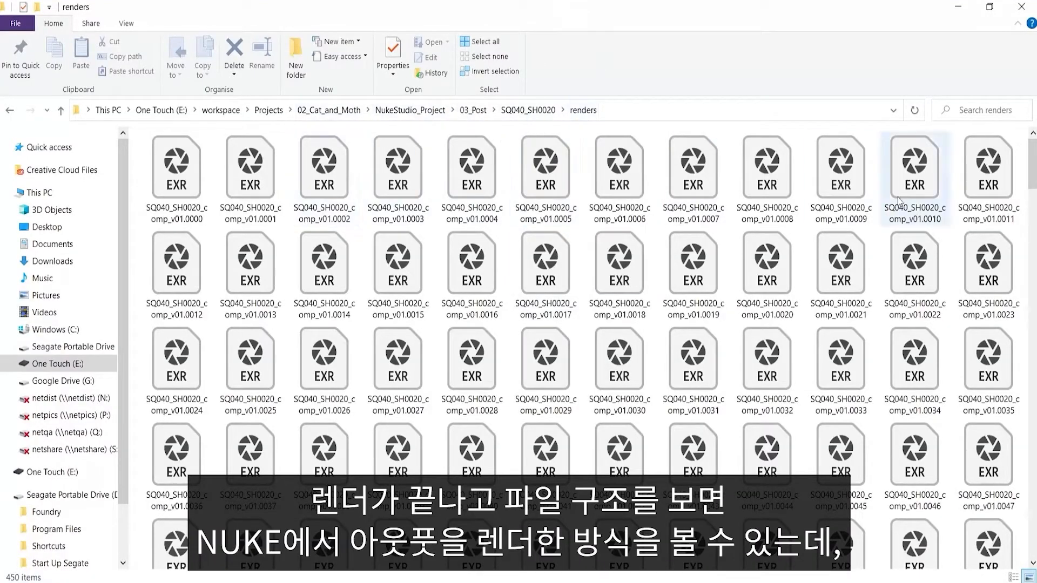
Look through the SQ040_SH0020 renders folder in File Explorer, checking the file naming of the rendered EXR versions.
scroll(913, 162, "down", 15)
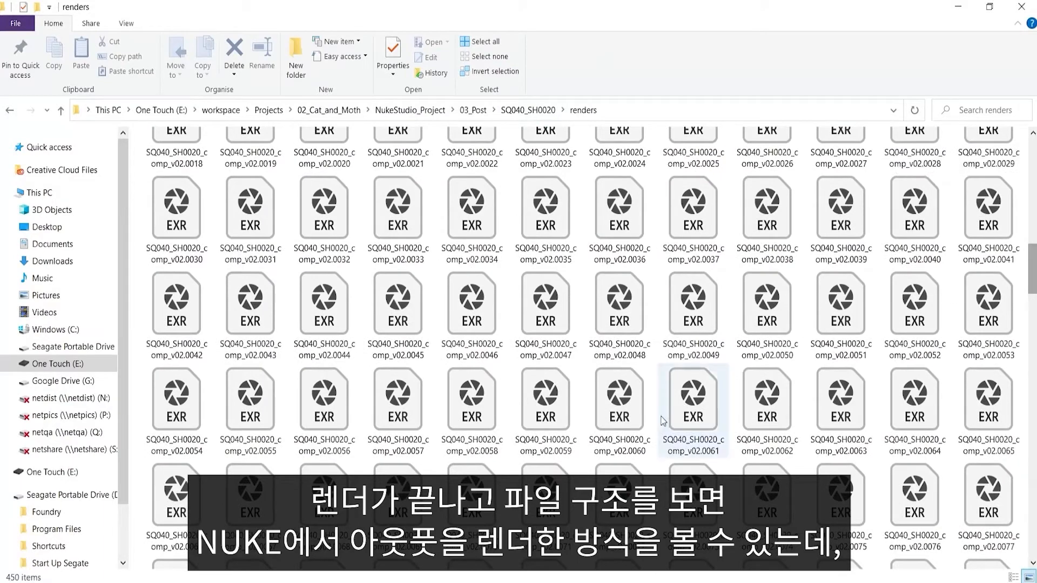
scroll(1020, 264, "down", 12)
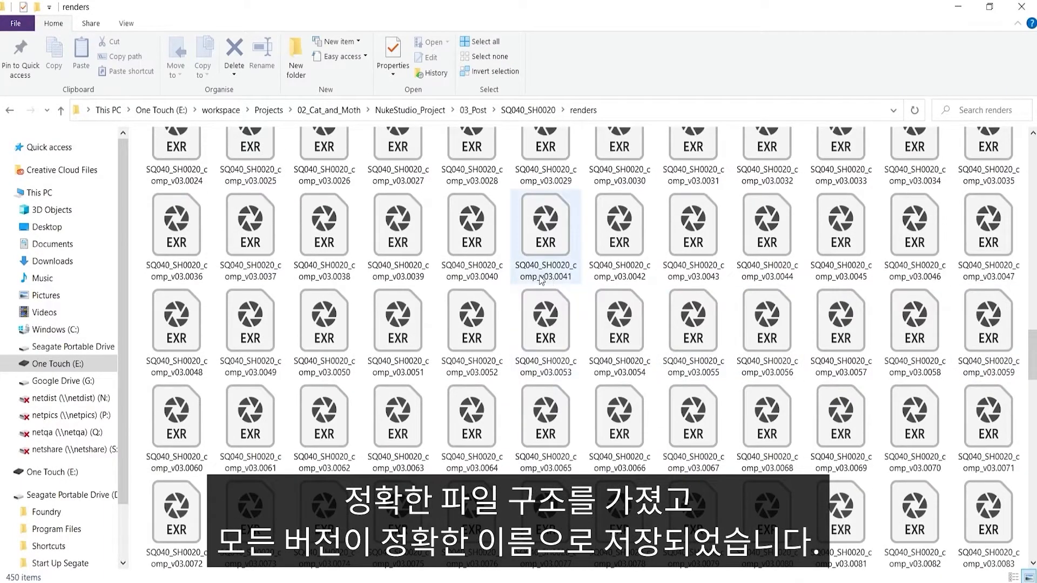
scroll(913, 324, "down", 12)
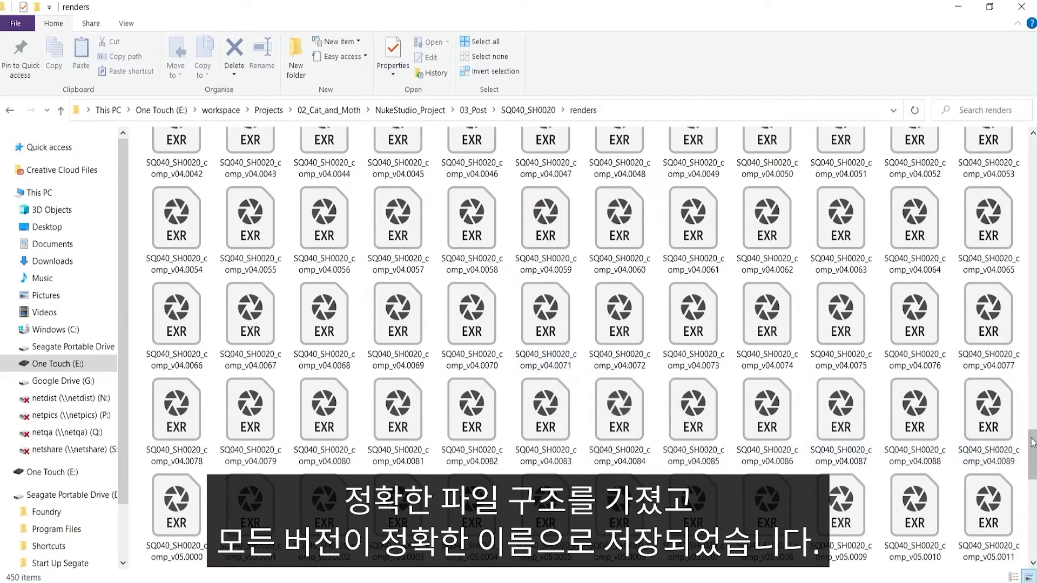
scroll(918, 437, "down", 10)
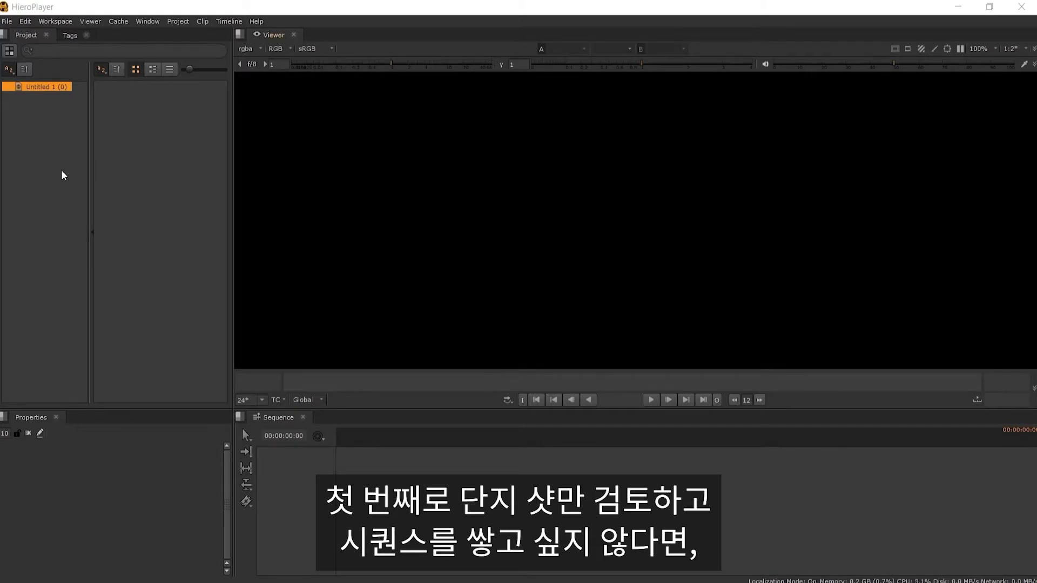
Switch to HieroPlayer and create a new project.
left_click(7, 21)
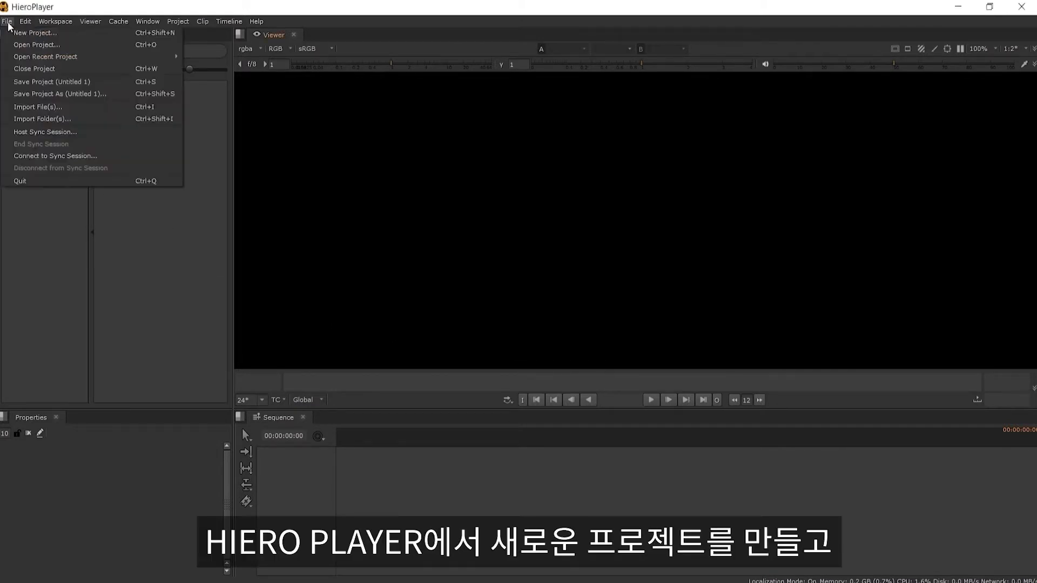
left_click(26, 33)
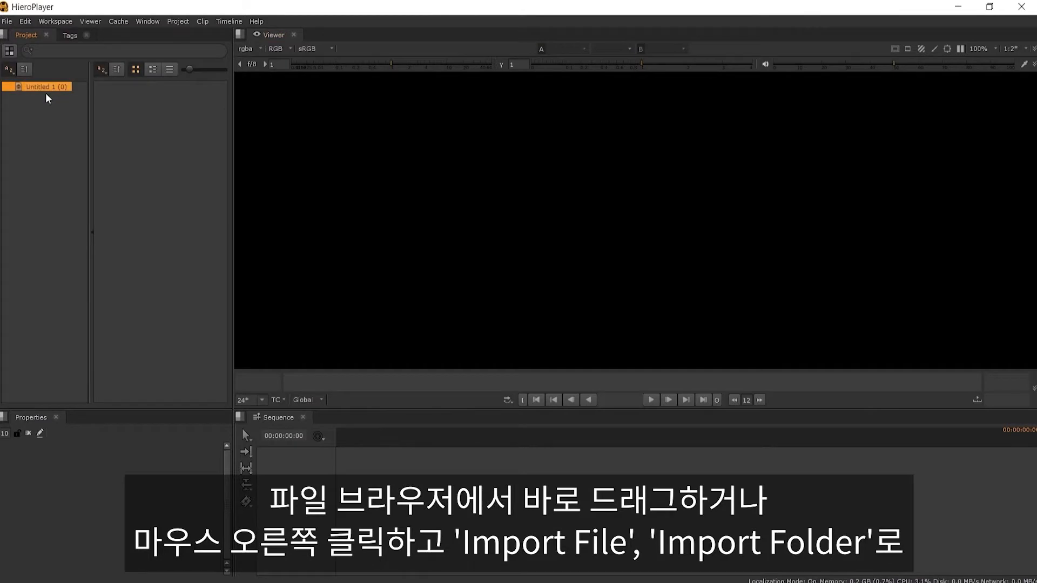
Try importing the whole SQ040_SH0020/renders folder into the project bin.
left_click_drag(925, 4, 39, 172)
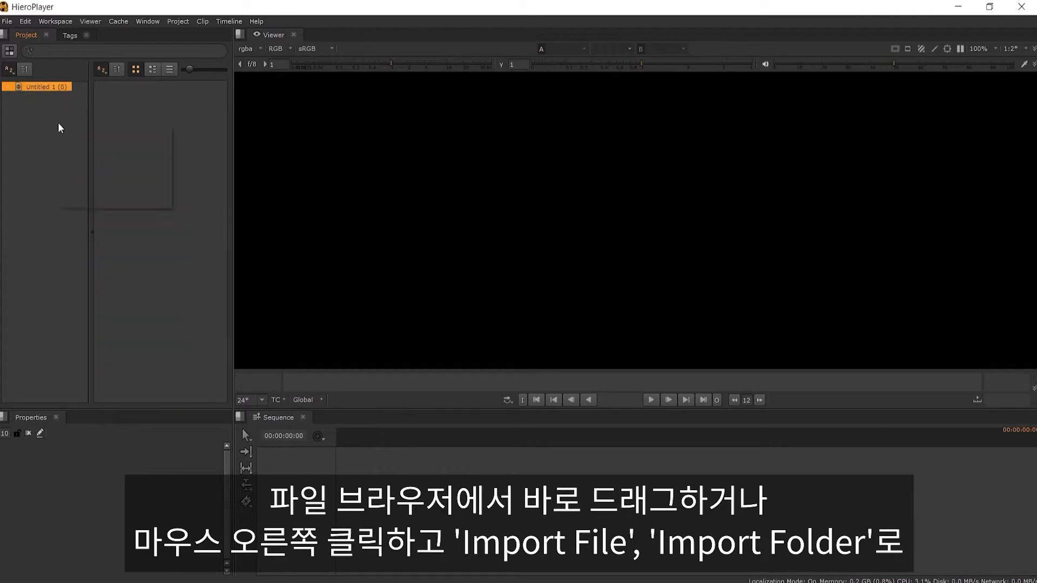
right_click(58, 127)
mouse_move(135, 141)
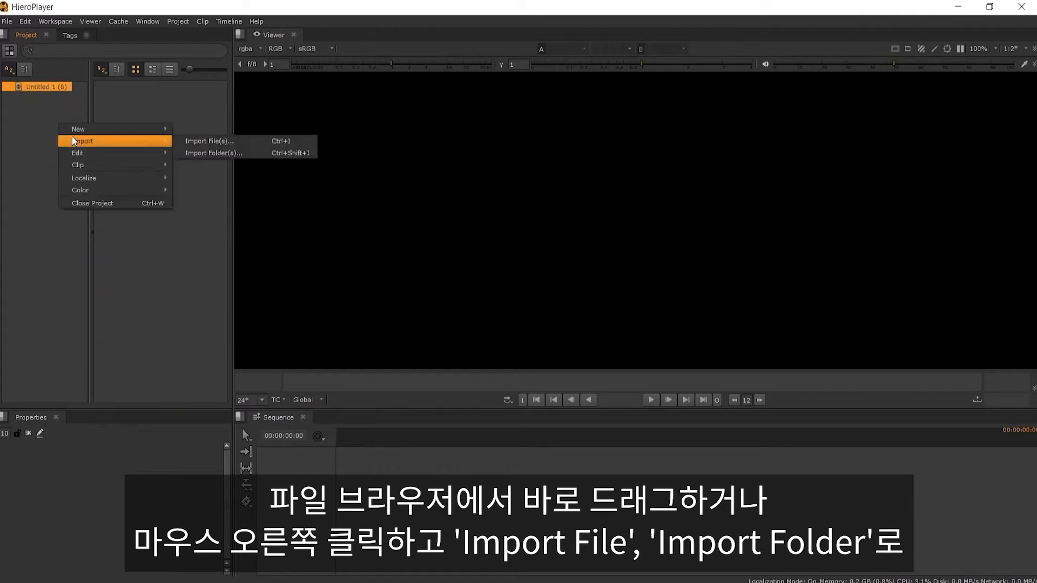
left_click(242, 151)
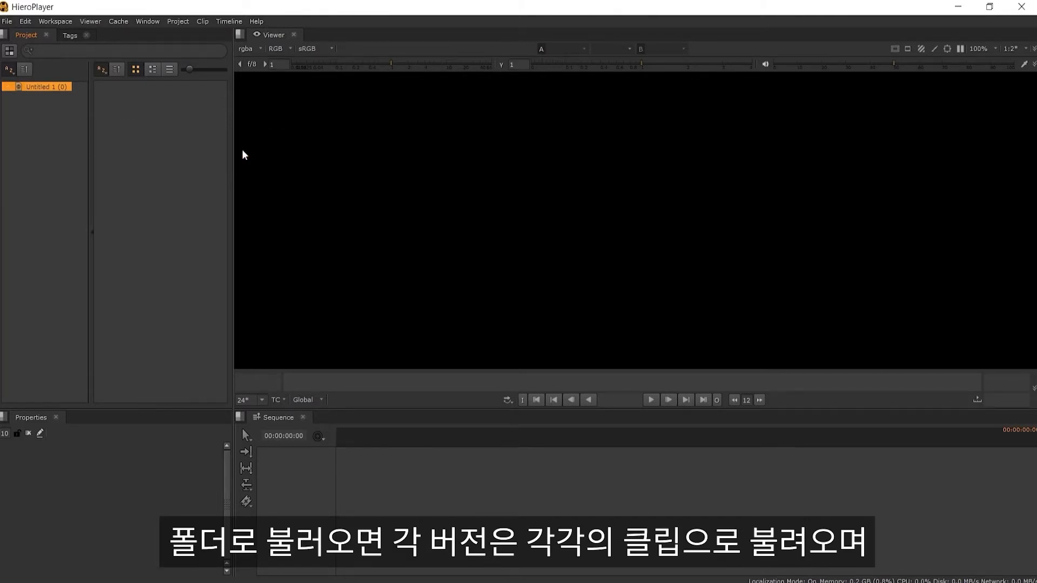
key("Return")
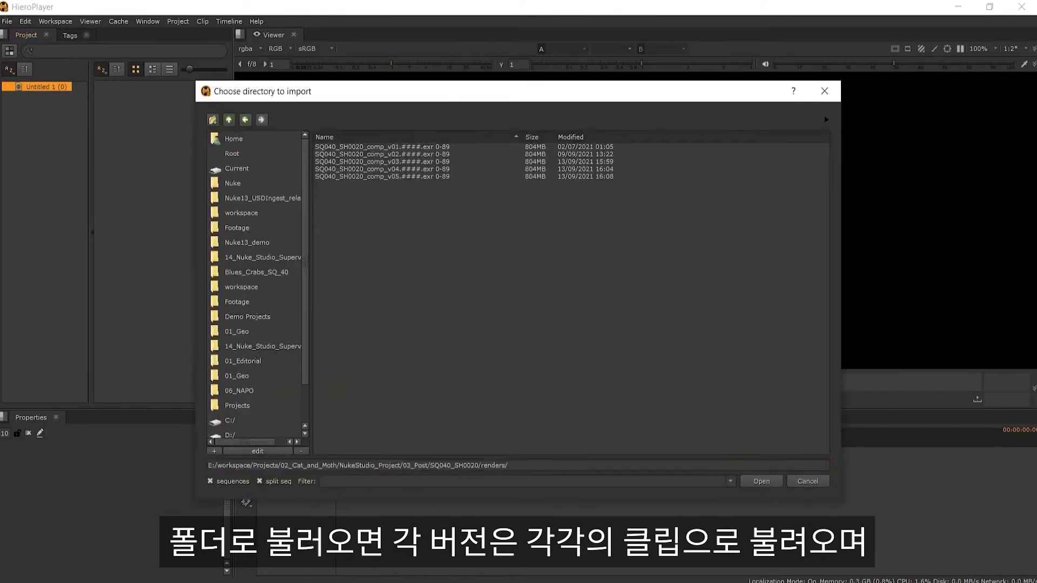
left_click(777, 481)
left_click(523, 318)
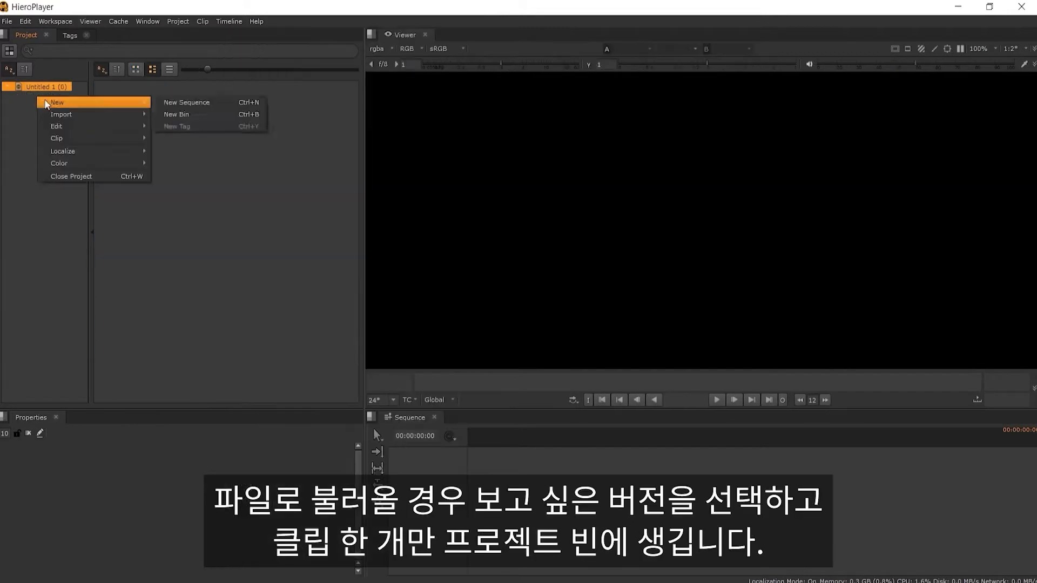
Import only the SQ040_SH0020_comp_v04 EXR sequence into the project as a file.
mouse_move(97, 114)
left_click(207, 115)
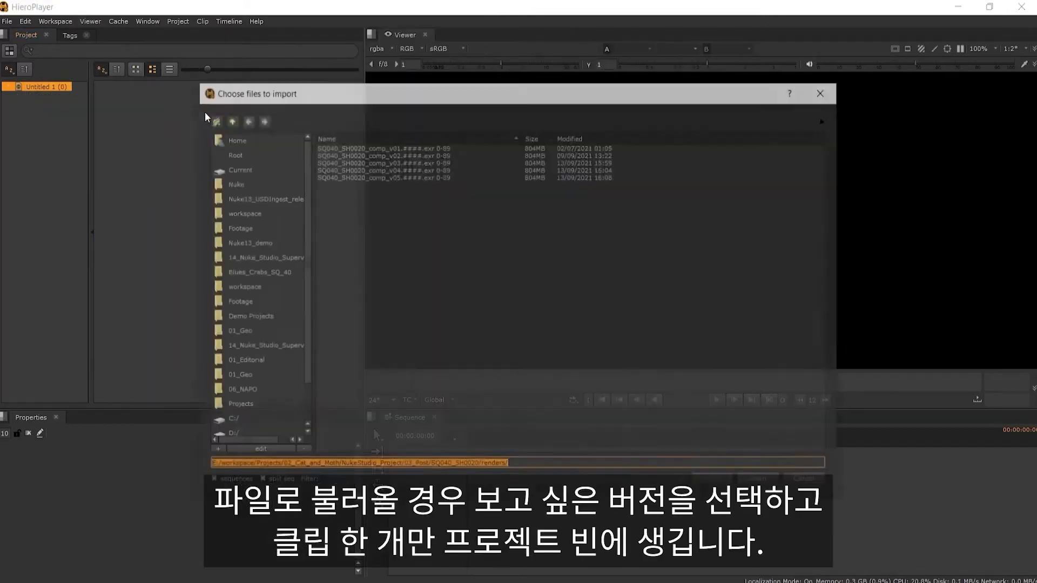
left_click(385, 171)
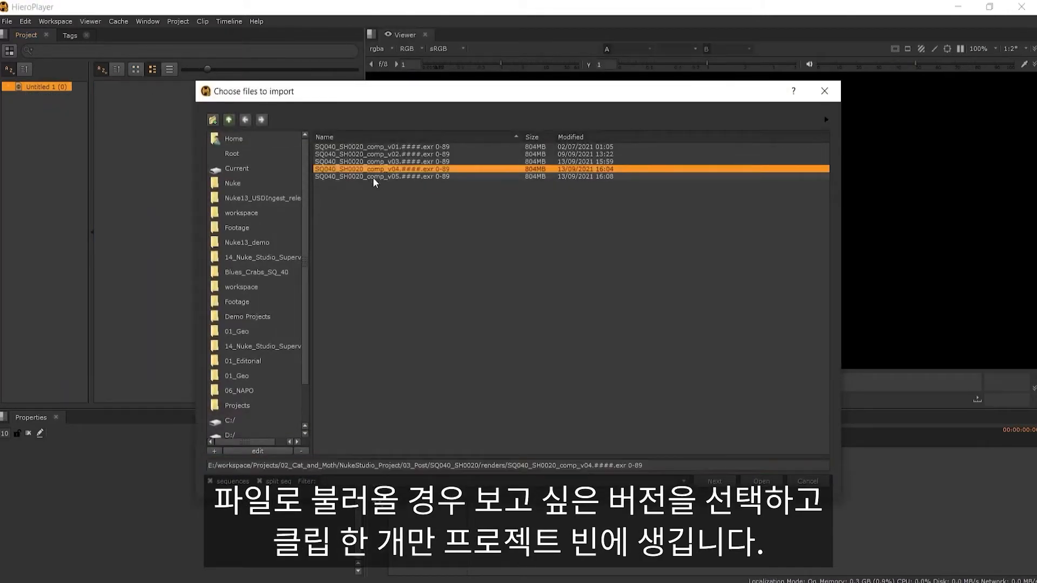
left_click(769, 481)
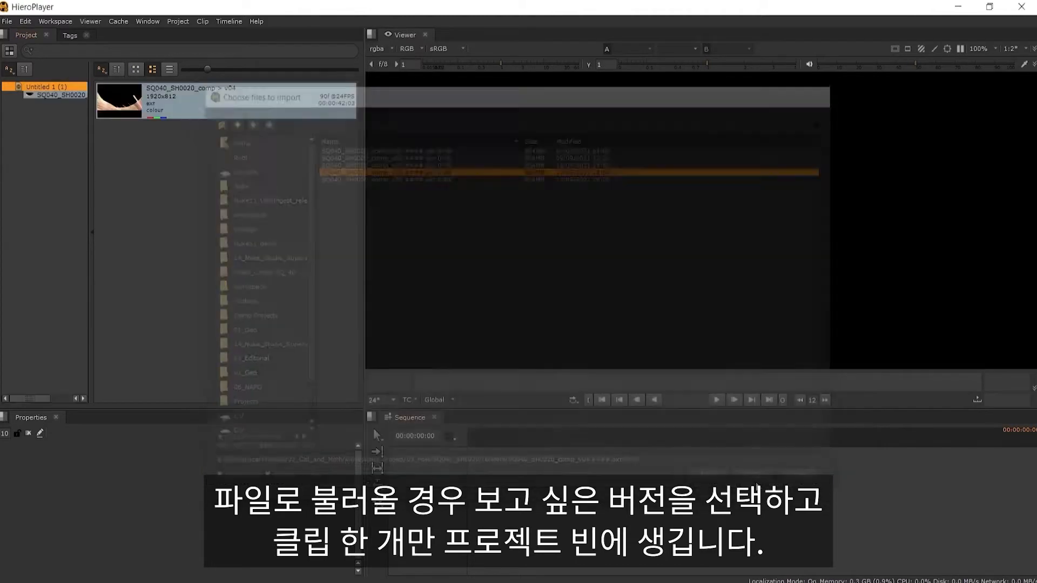
Open the imported v04 clip in the viewer and play it back.
left_click(189, 106)
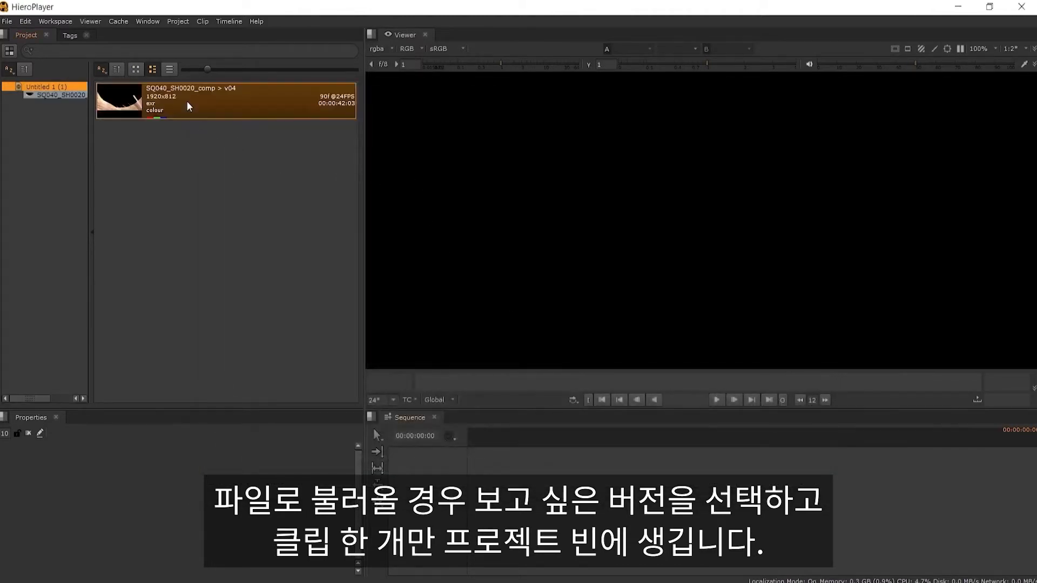
double_click(187, 101)
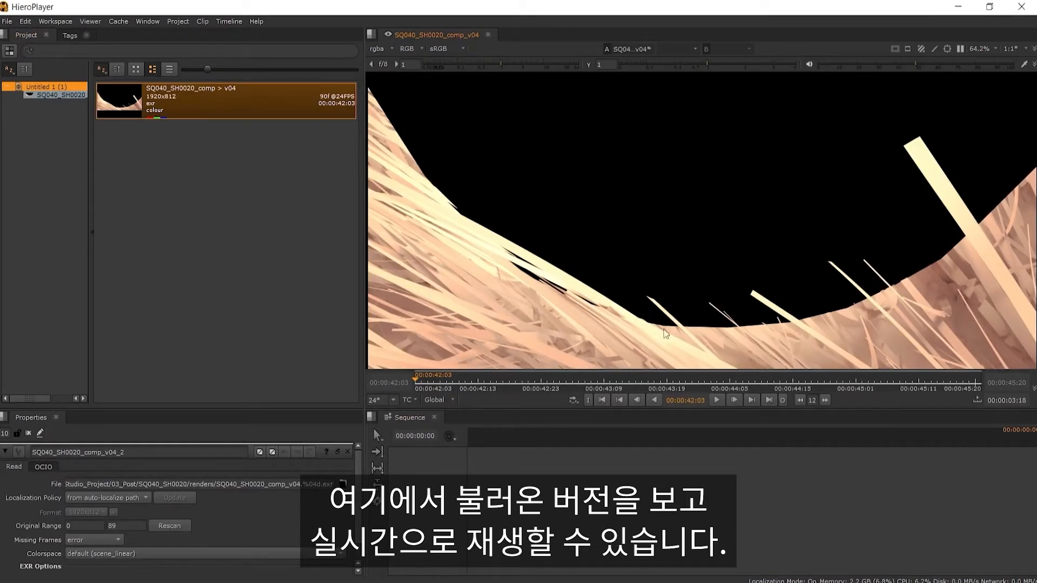
left_click(717, 400)
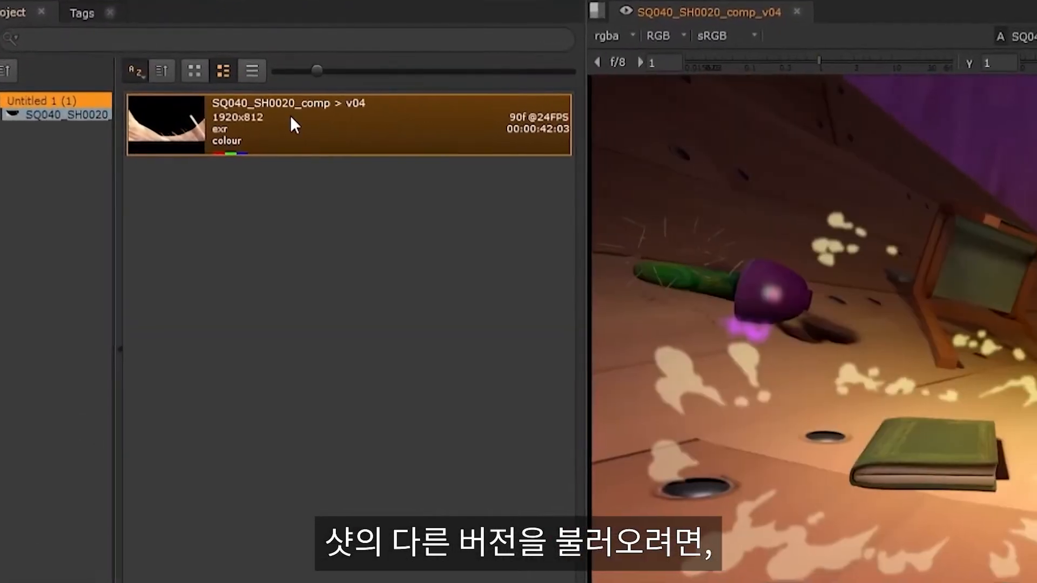
Scan for other versions of the SQ040_SH0020_comp clip.
right_click(296, 115)
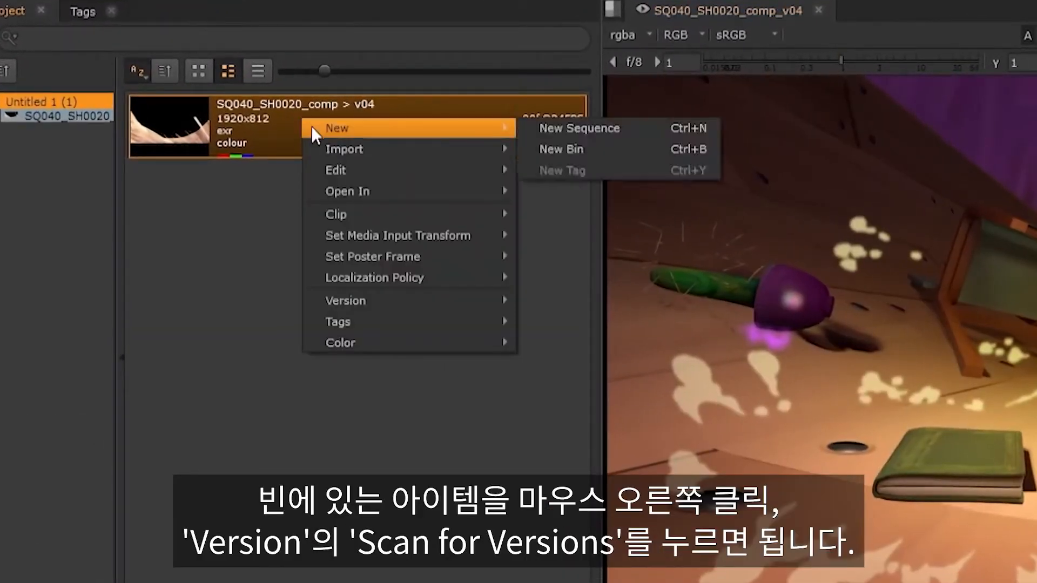
mouse_move(373, 301)
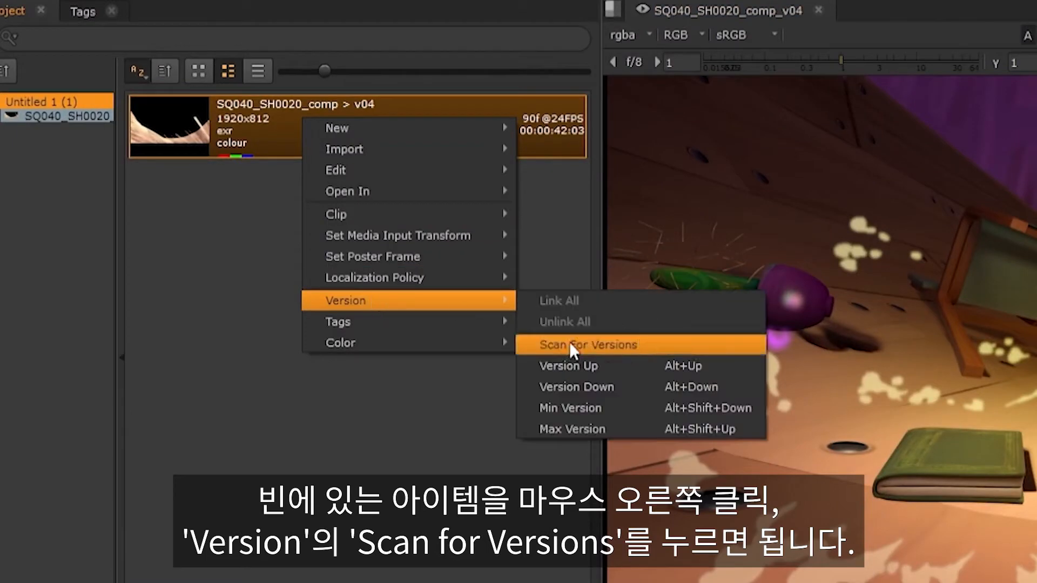
left_click(623, 344)
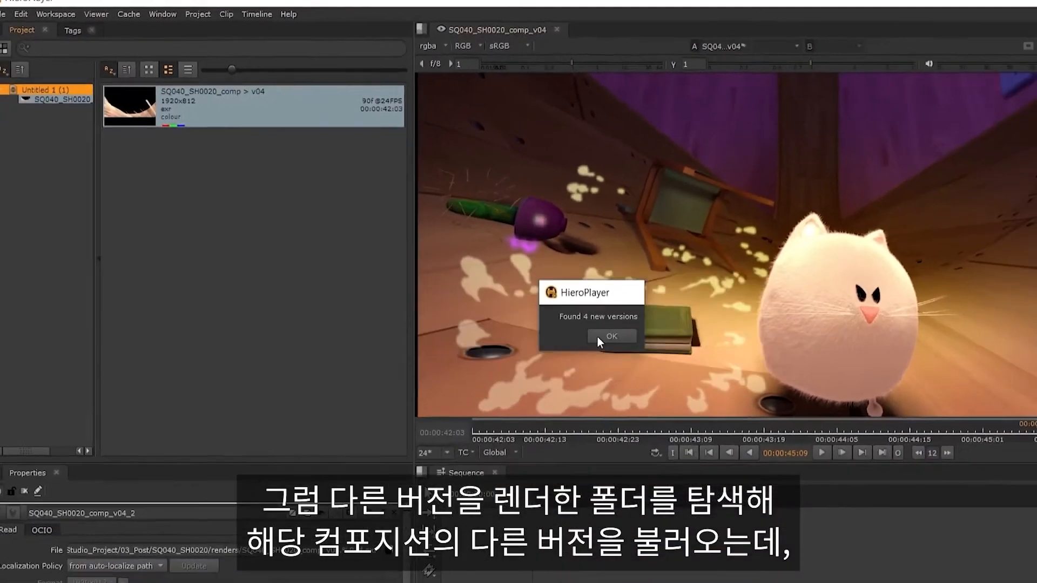
left_click(902, 475)
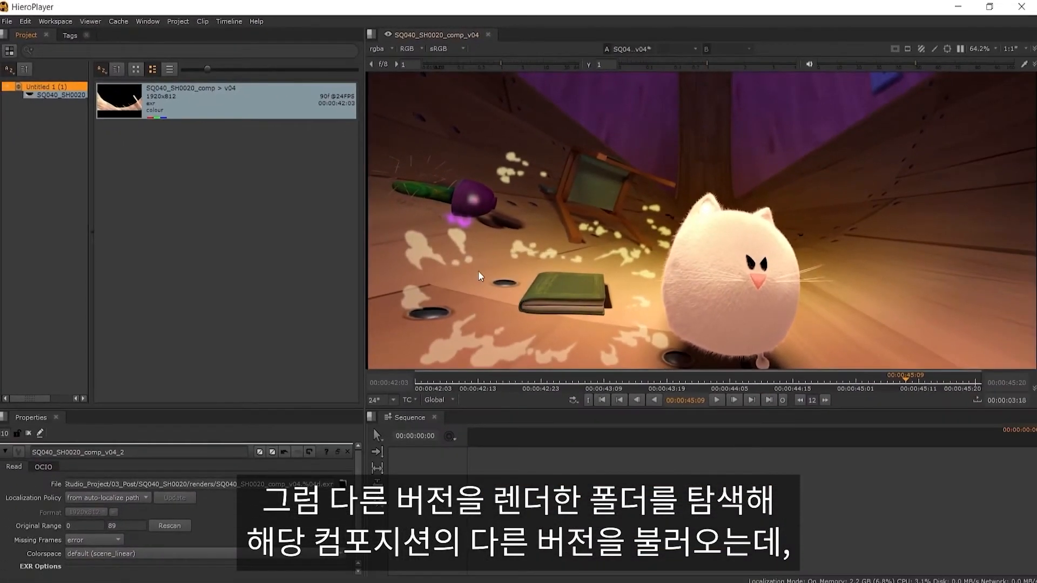
List the SQ040_SH0020_comp clip's available versions and switch the clip up to v05.
left_click(253, 99)
key("v")
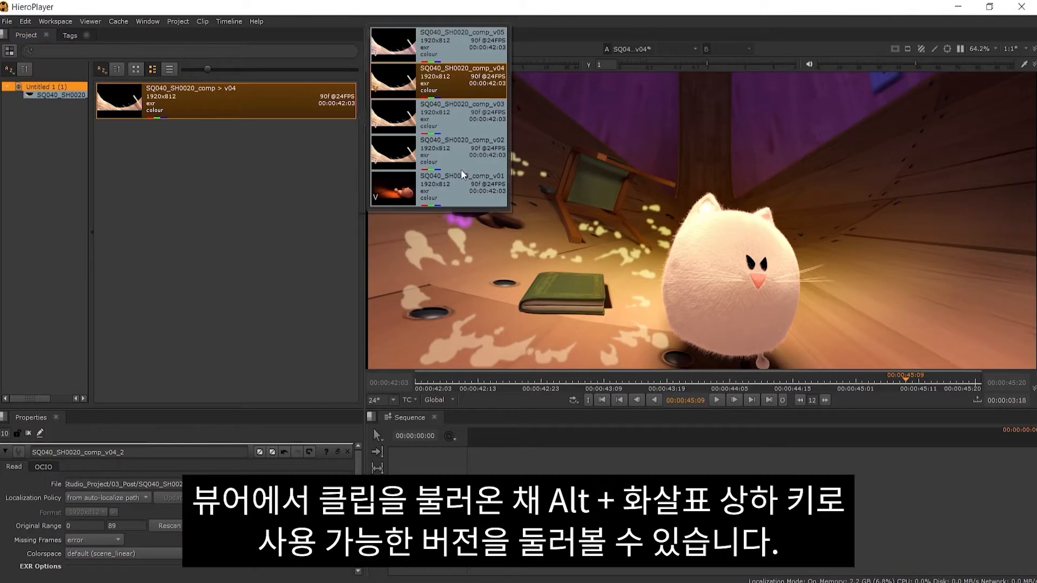
left_click(306, 161)
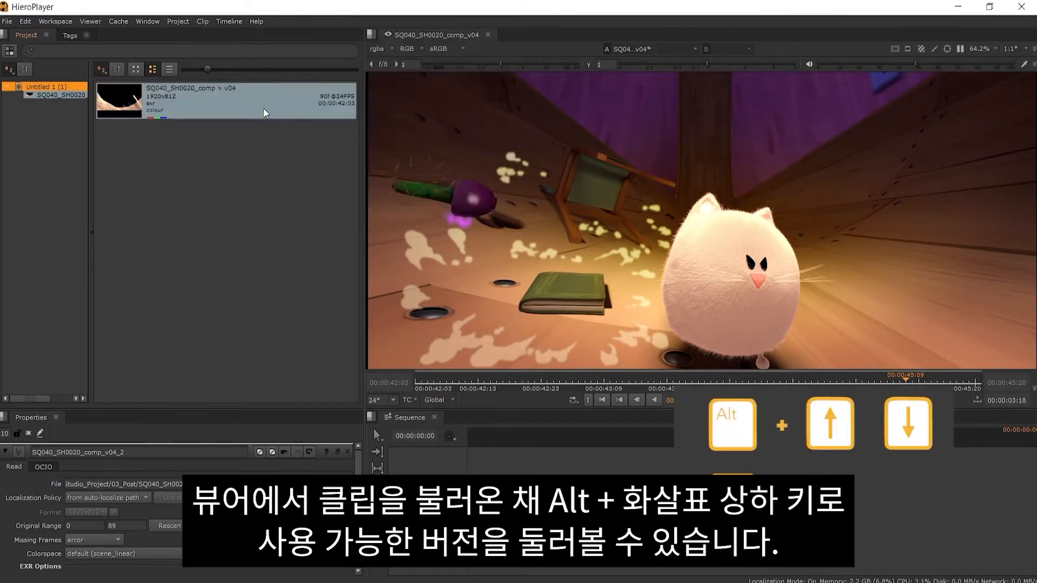
left_click(264, 108)
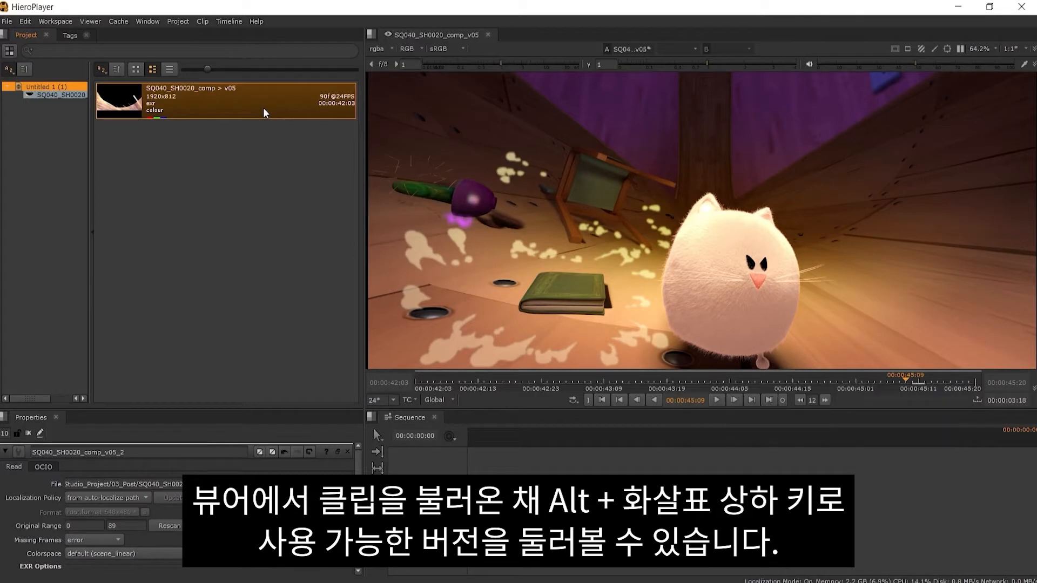
Step the SQ040_SH0020_comp clip down through its versions to v02 and back up to v05 for comparison.
key("alt+Down")
key("alt+Down")
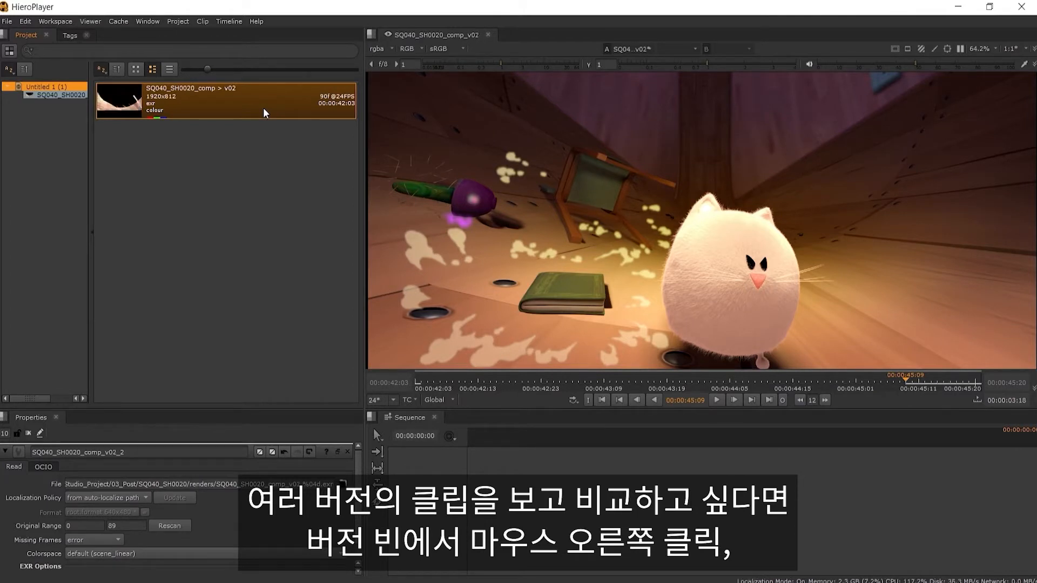
key("alt+Up")
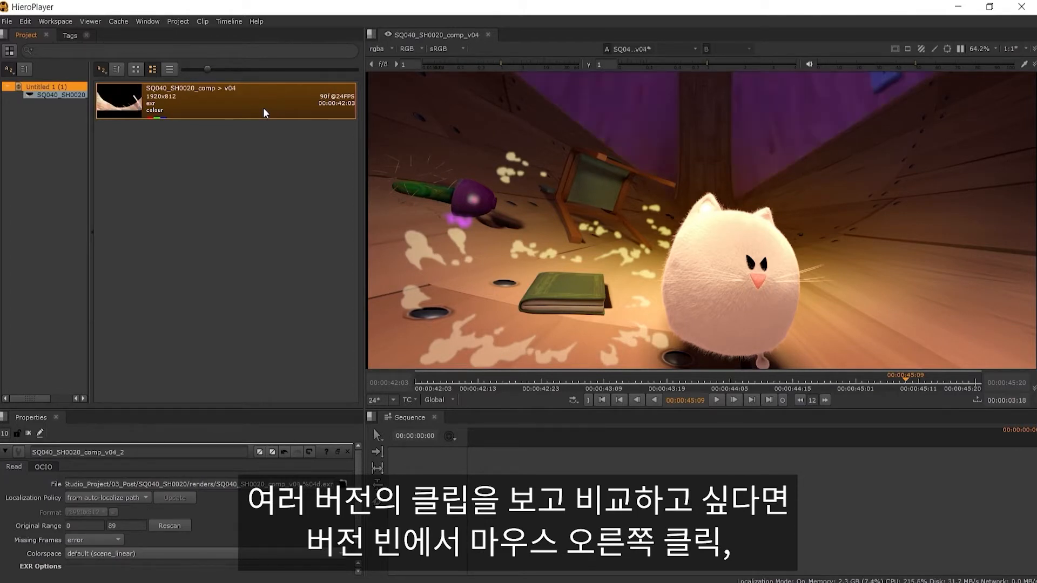
key("alt+Up")
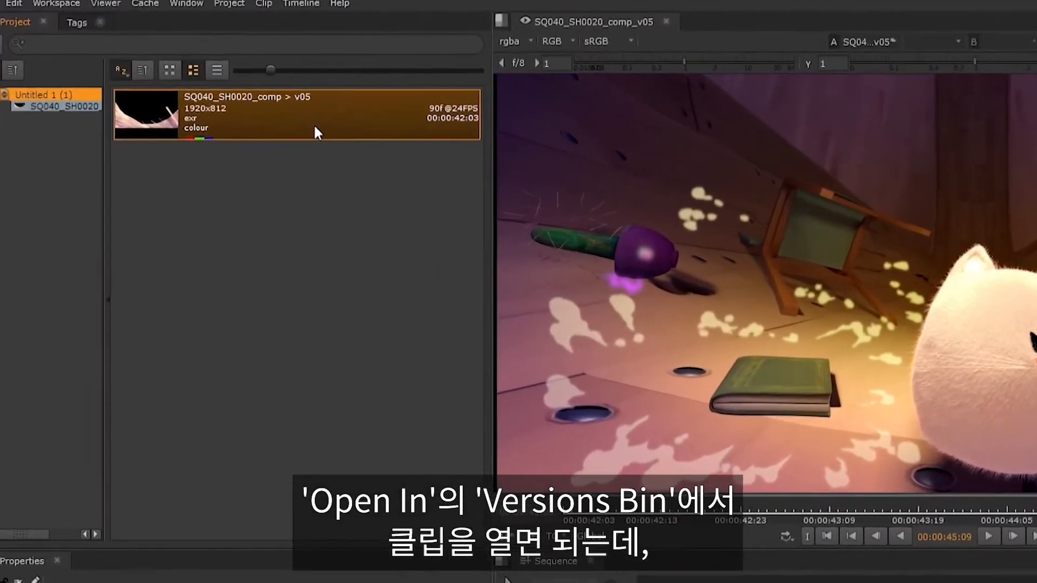
Open the SQ040_SH0020_comp clip's versions in a Versions Bin and show them in the detailed list layout.
right_click(315, 128)
mouse_move(360, 182)
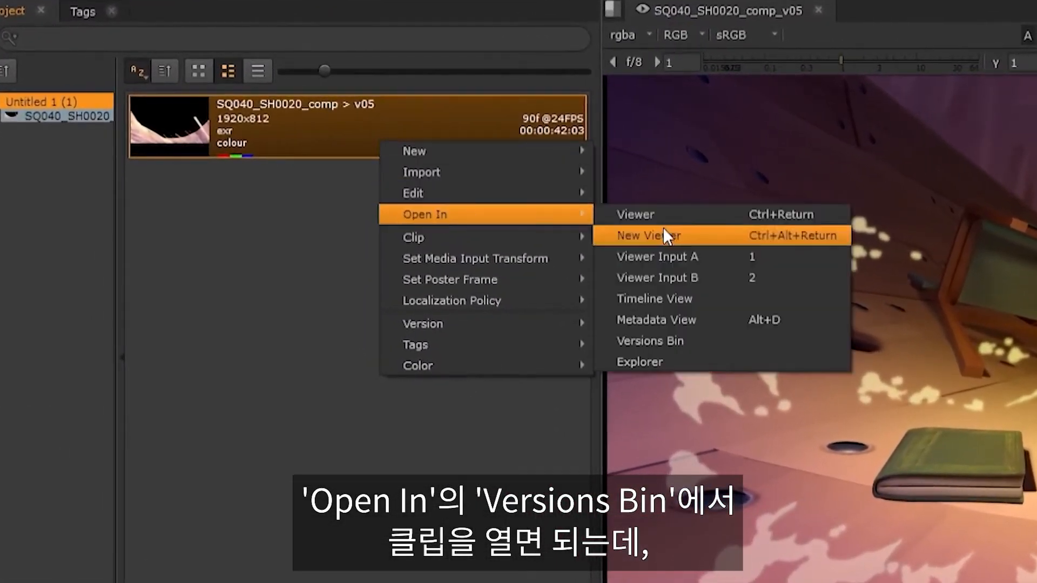
left_click(671, 342)
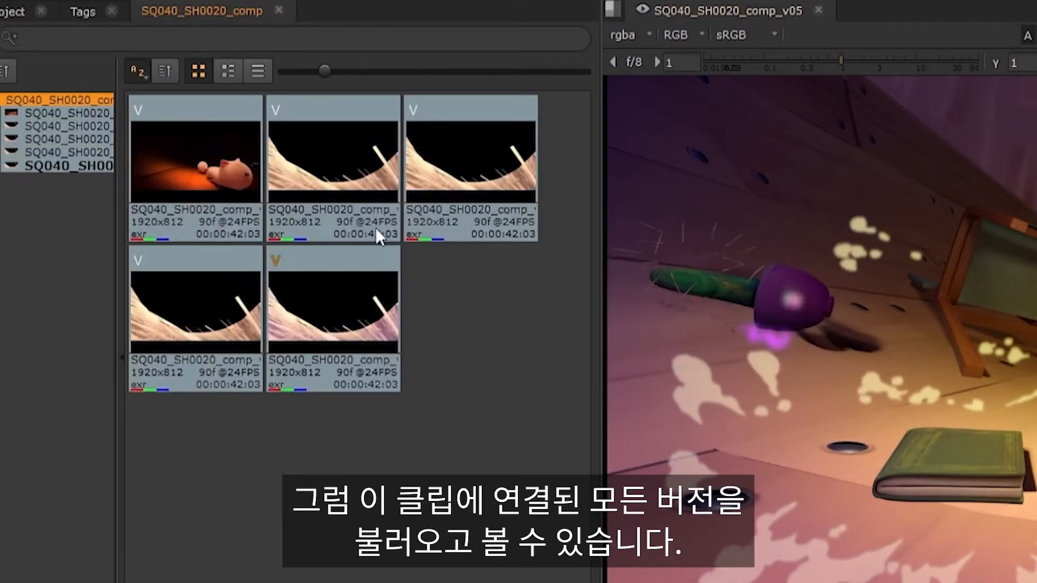
left_click(237, 74)
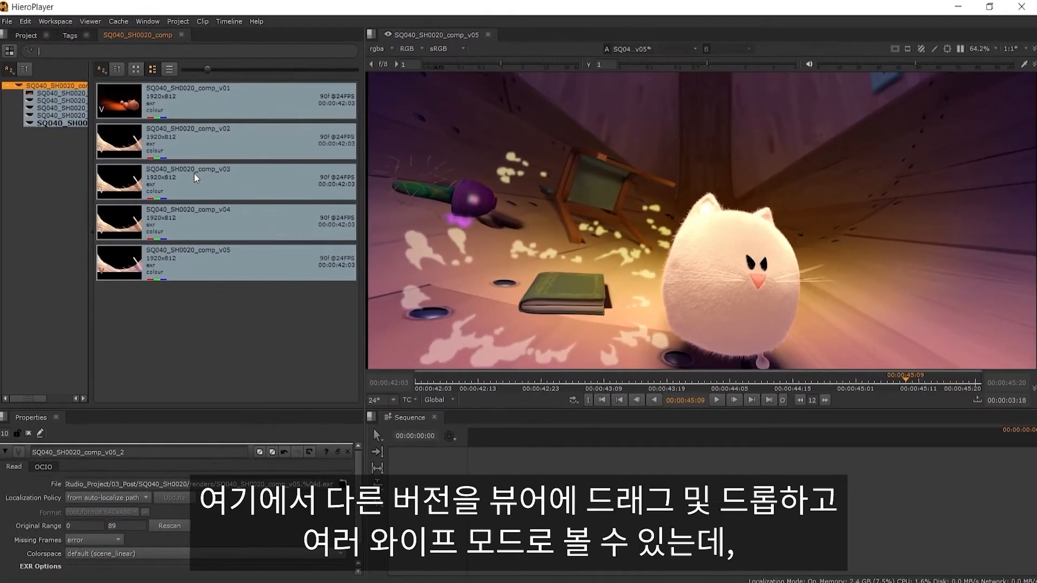
Load SQ040_SH0020_comp_v03 as viewer input B against v05 and move the wipe handle across the cat to compare them.
left_click_drag(242, 210, 677, 231)
left_click_drag(516, 186, 780, 221)
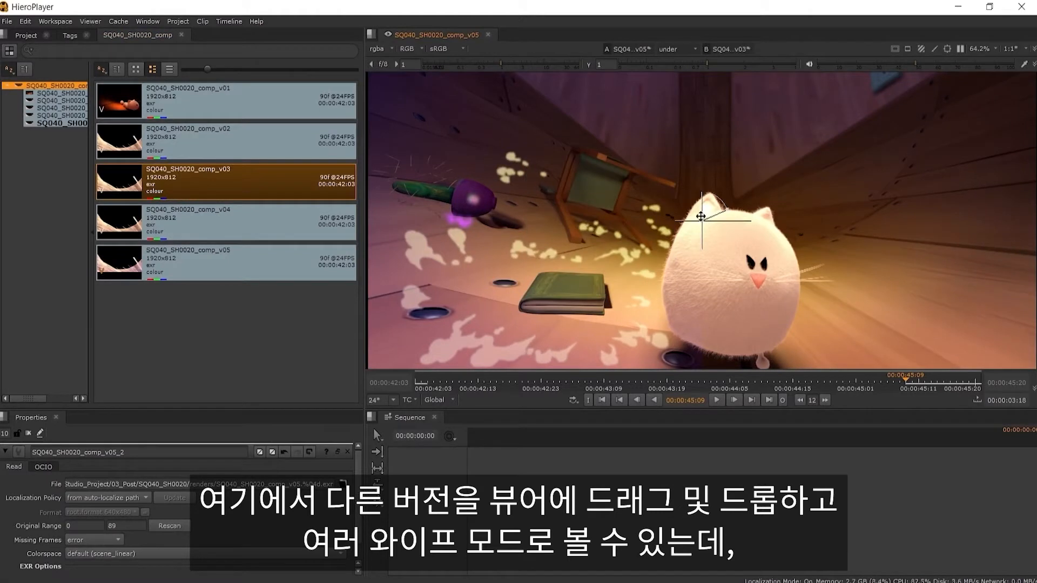
left_click_drag(700, 219, 731, 233)
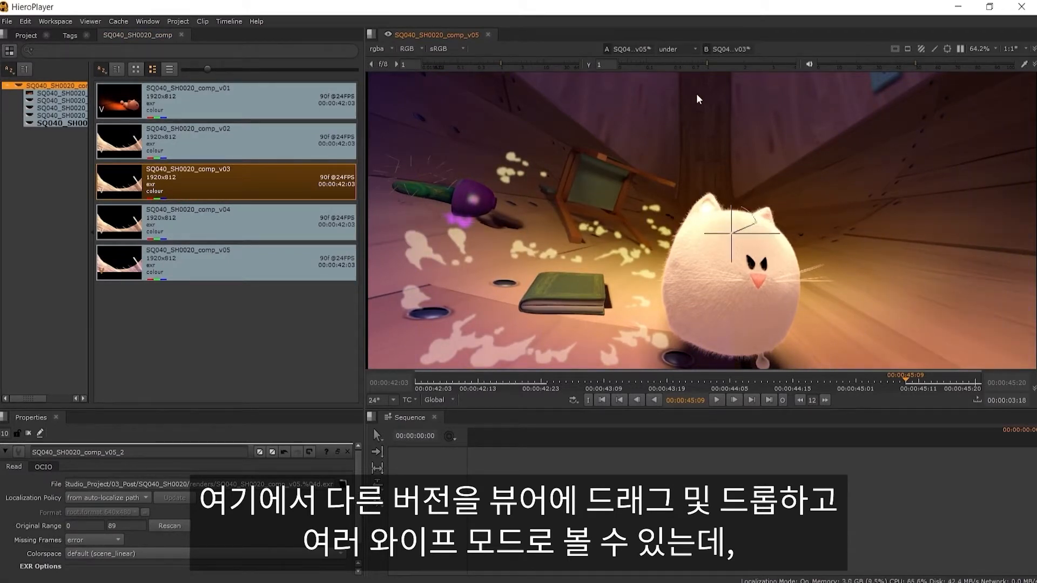
Switch the viewer comparison mode to horizontal and play both versions side by side.
left_click(670, 54)
left_click(675, 94)
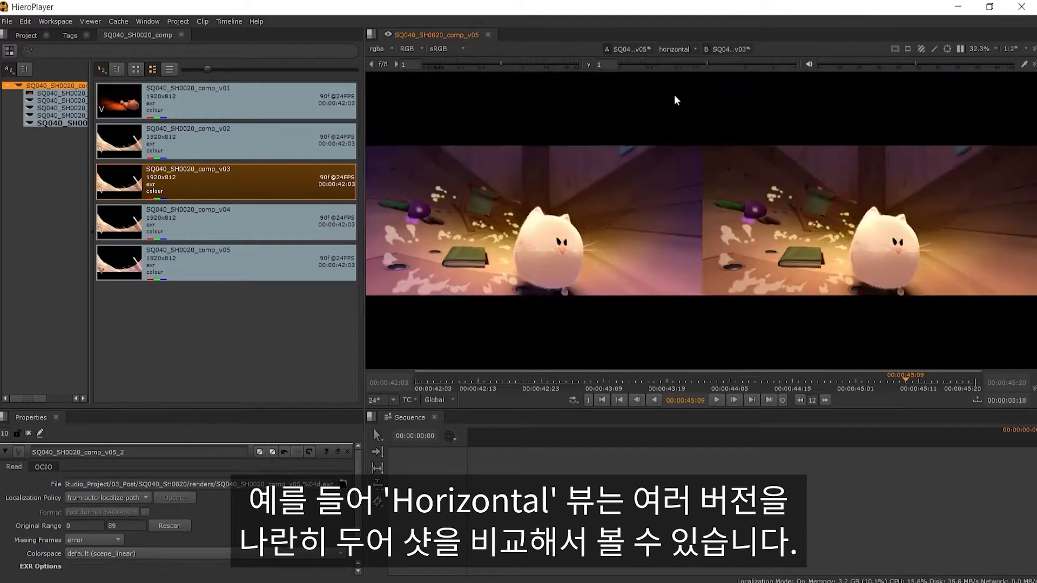
left_click(715, 402)
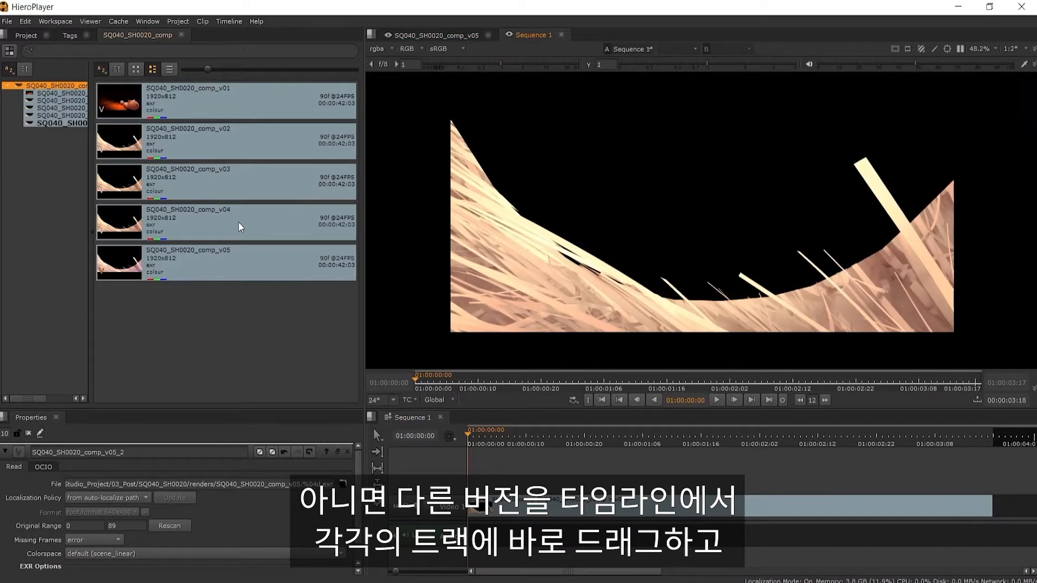
Add SQ040_SH0020_comp_v05 on a second video track in Sequence 1, check the viewer's comparison modes and play the sequence.
left_click_drag(246, 266, 457, 499)
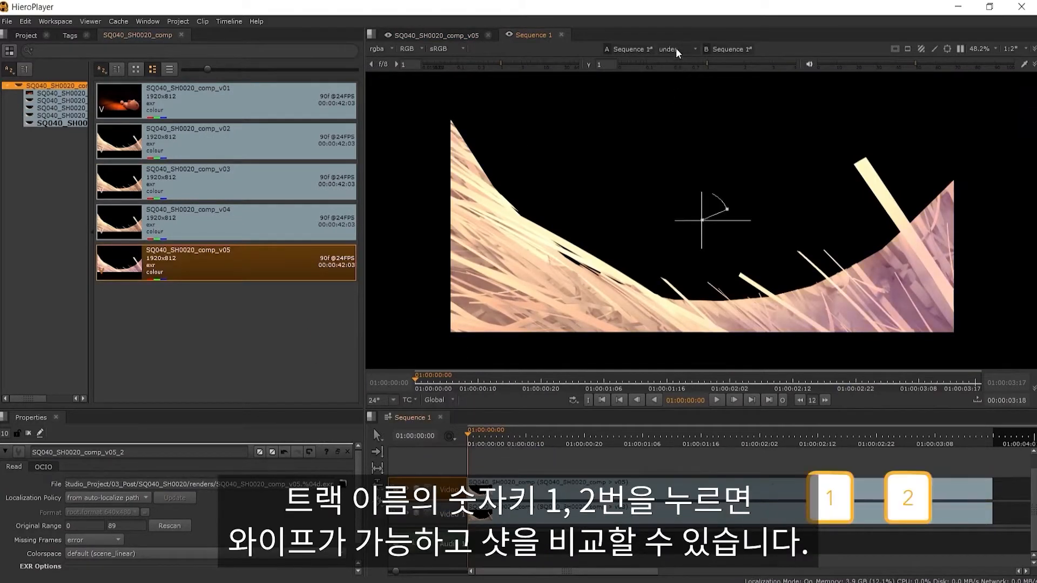
left_click(675, 49)
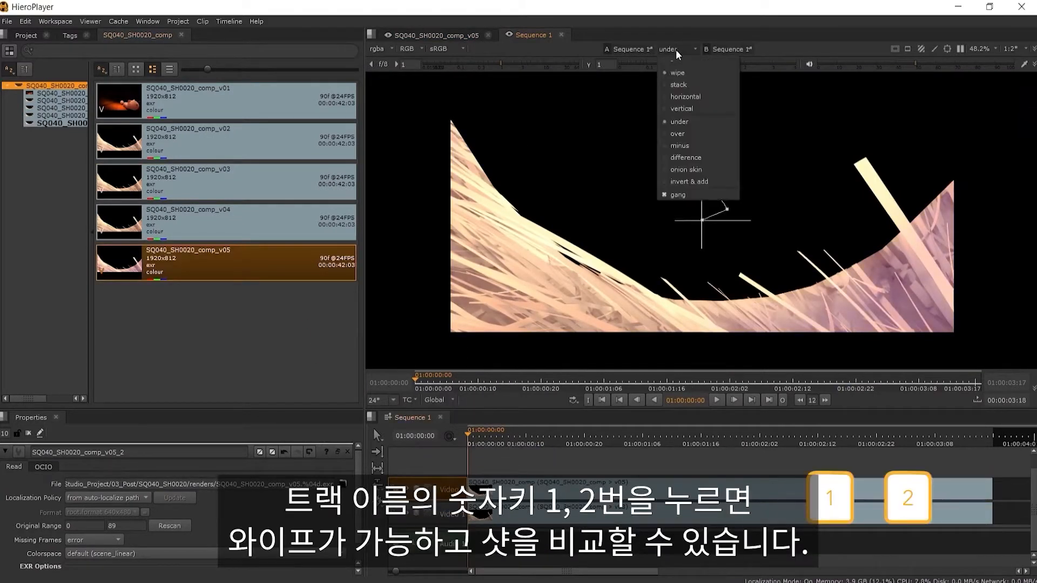
left_click(676, 51)
left_click(715, 401)
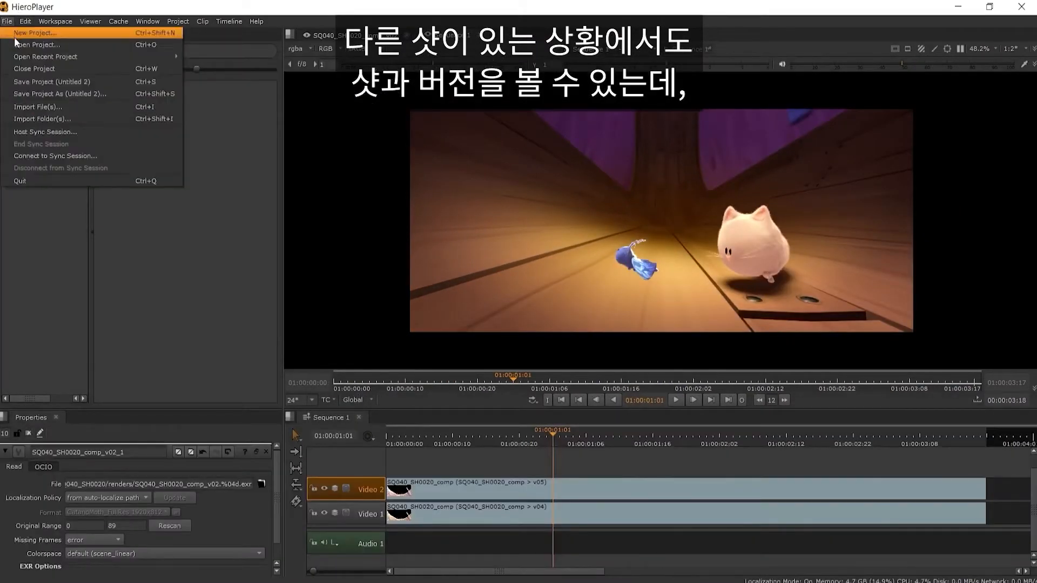
Open the project Cat_And_Moth_V01_JHB_V01.hrox and dismiss the NukeStudio notice.
left_click(19, 44)
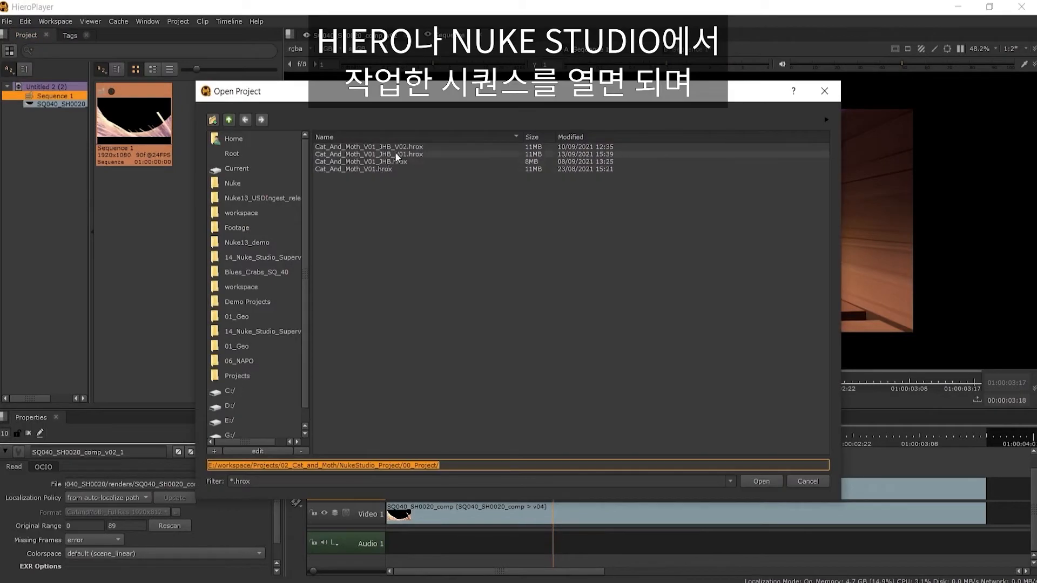
left_click(414, 154)
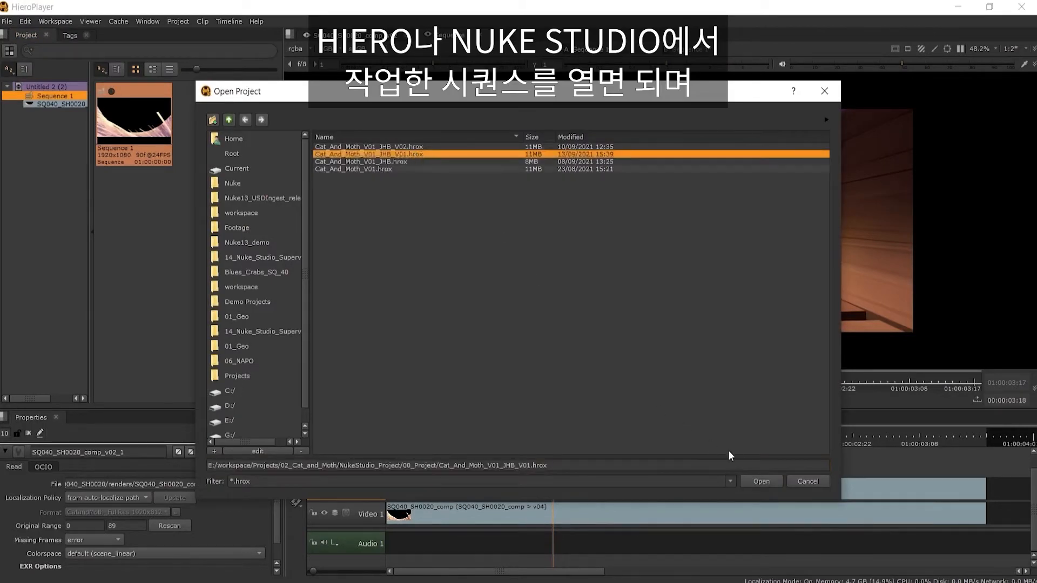
left_click(762, 481)
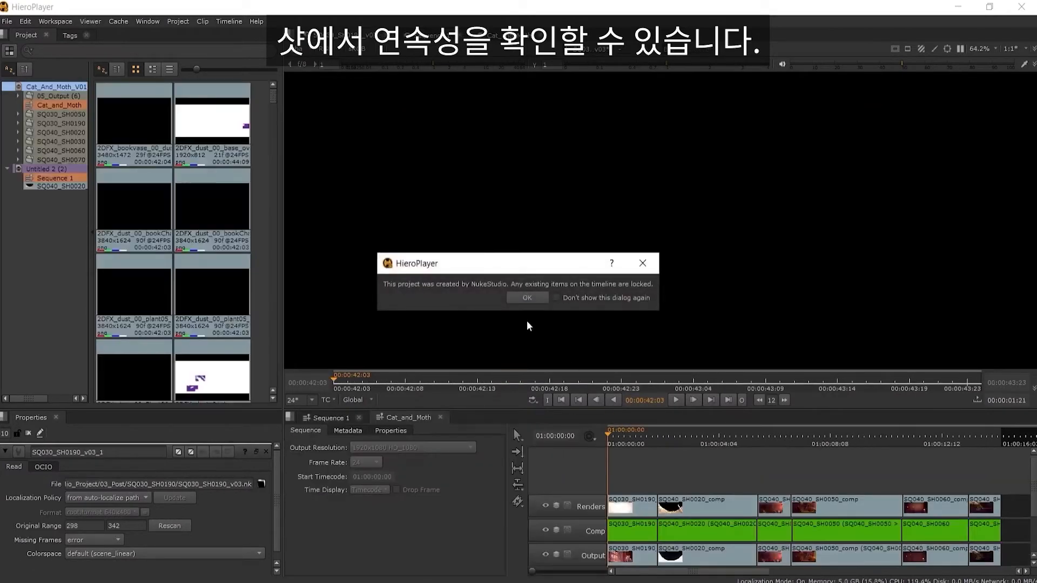
left_click(528, 298)
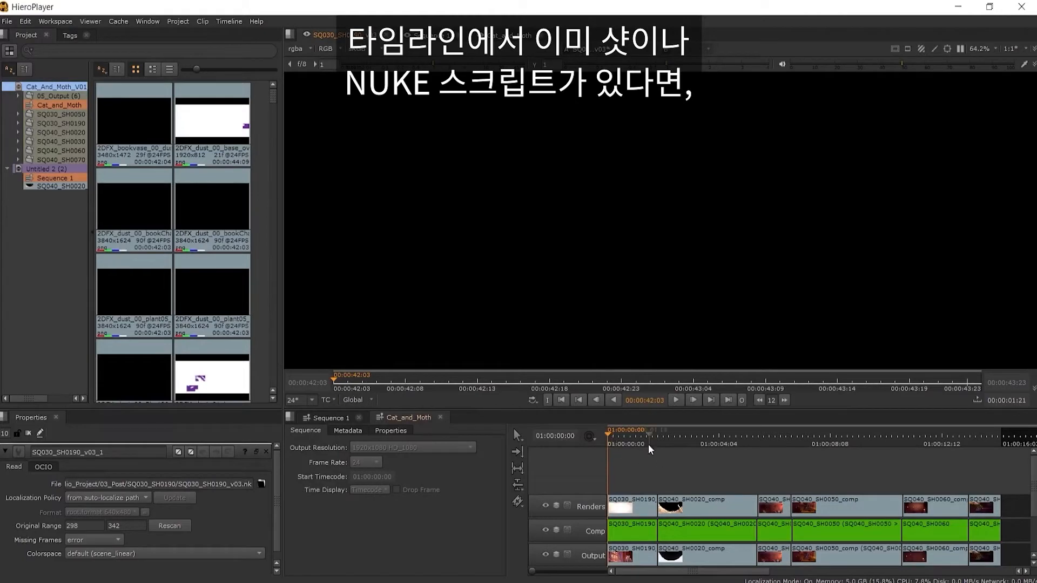
At 01:00:03:04, scan the SQ040_SH0020_comp clip on the Renders track for versions and pick v04 from its version list.
left_click_drag(618, 439, 693, 442)
right_click(705, 507)
mouse_move(742, 482)
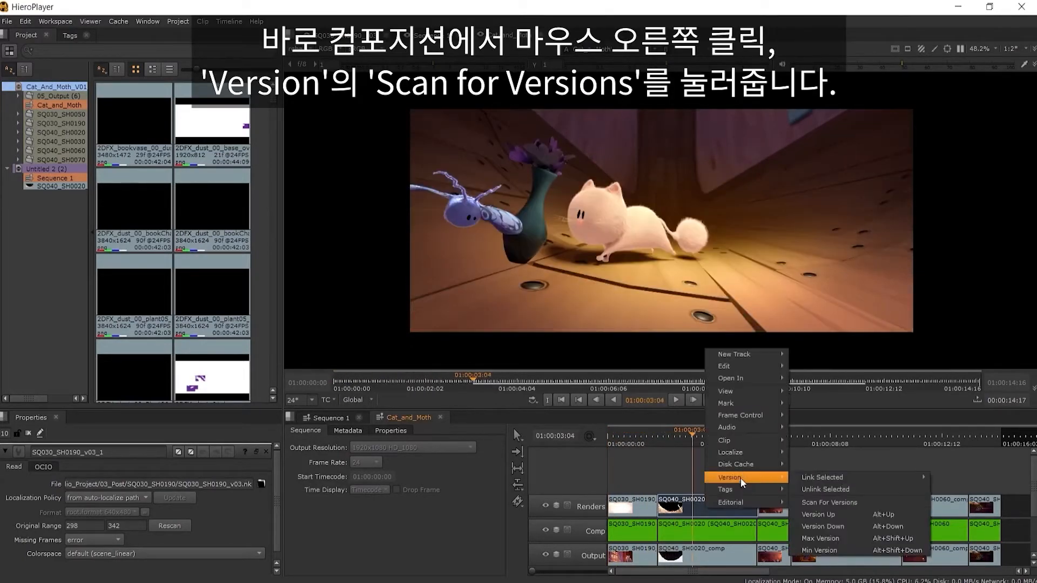
left_click(816, 502)
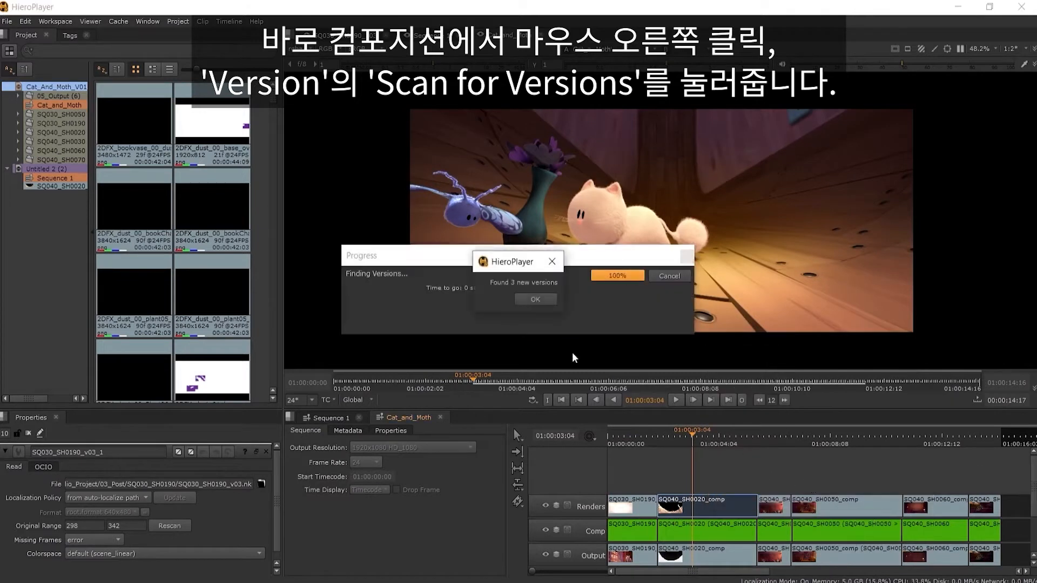
left_click(535, 298)
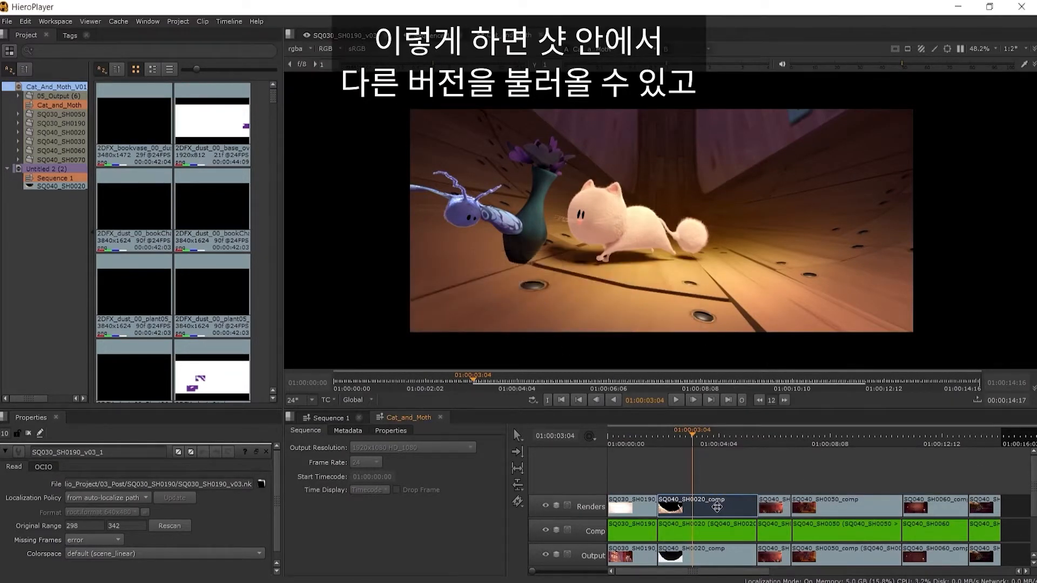
key("v")
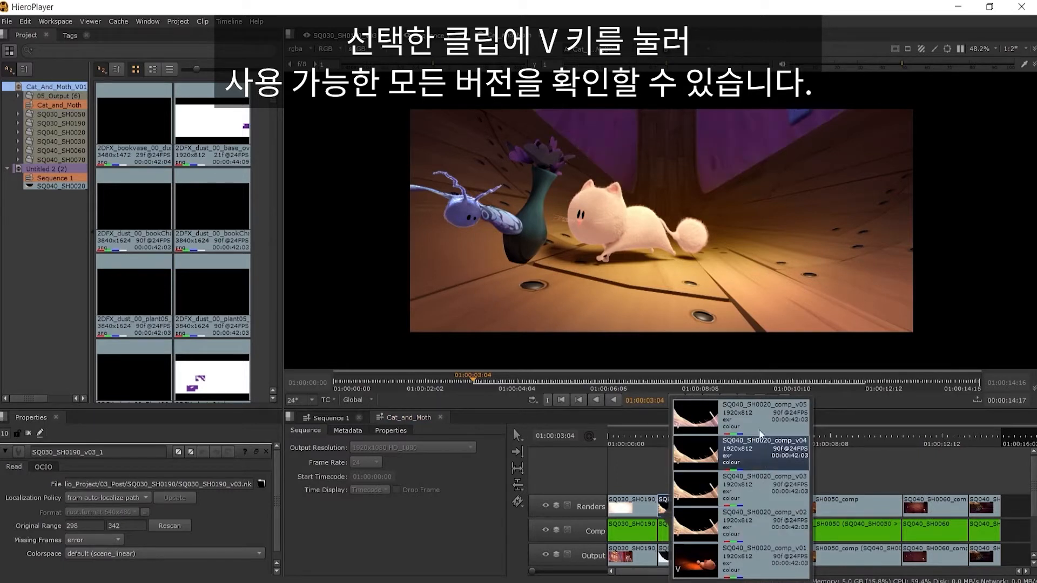
left_click(761, 446)
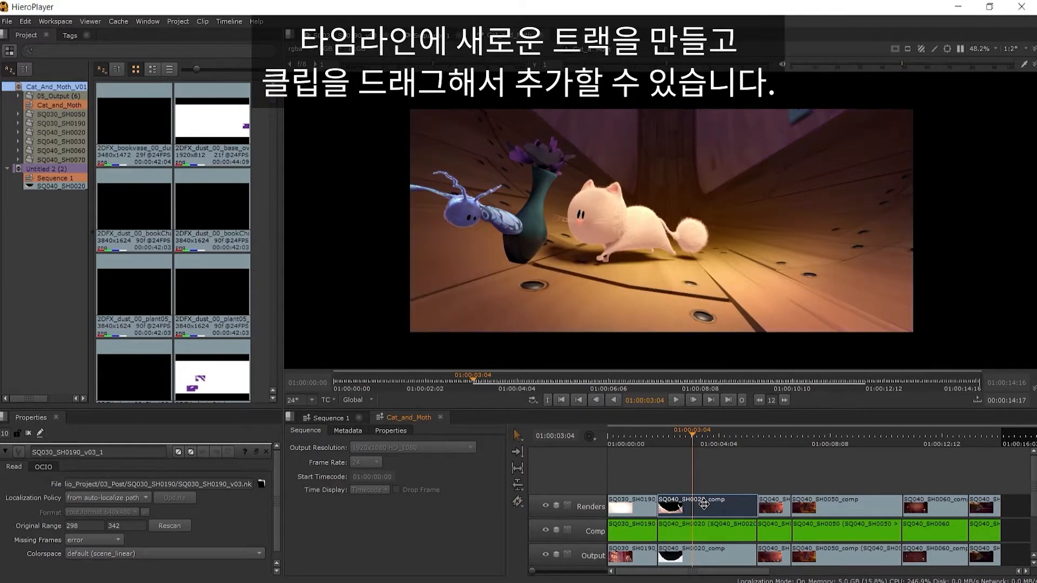
Create a new video track above Renders and place the SQ040_SH0020_comp EXR clip on it, aligned over the same shot.
right_click(638, 473)
mouse_move(653, 478)
left_click(772, 478)
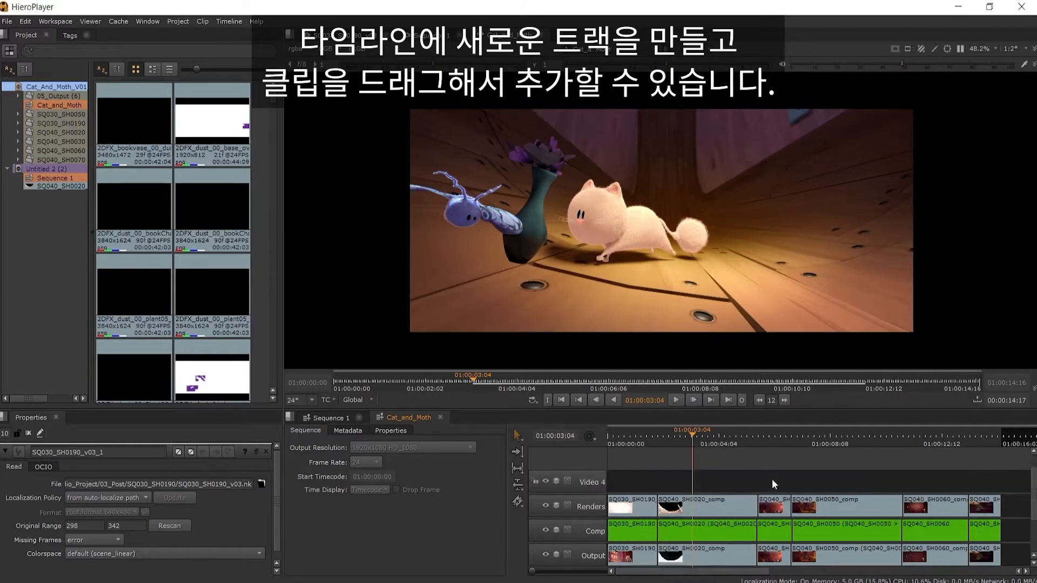
left_click(53, 133)
left_click_drag(205, 142, 670, 486)
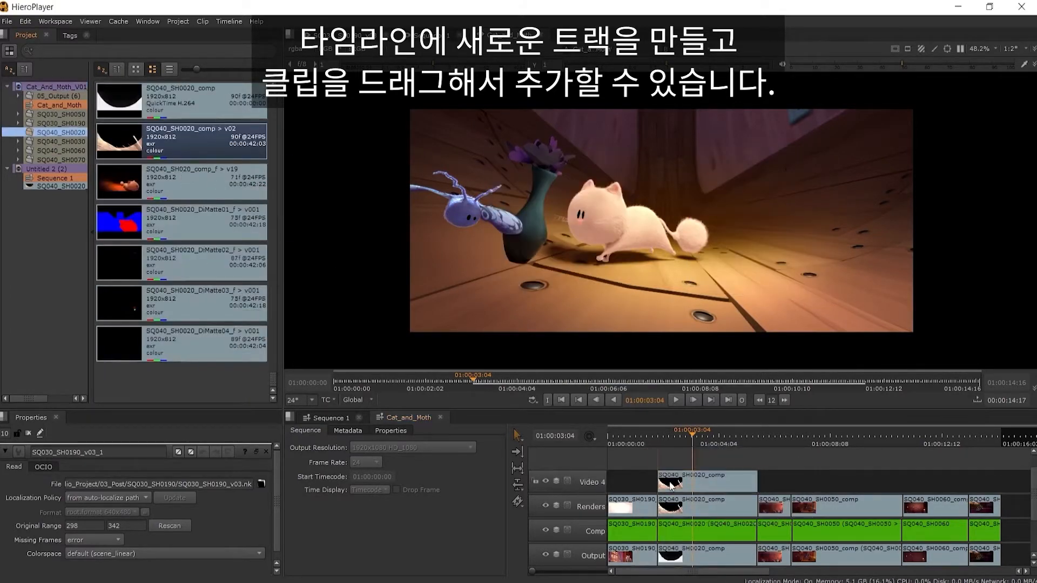
Switch the clip on the Video 4 track to v05 and toggle the track's visibility to compare it with Renders.
left_click(715, 480)
key("v")
left_click(747, 421)
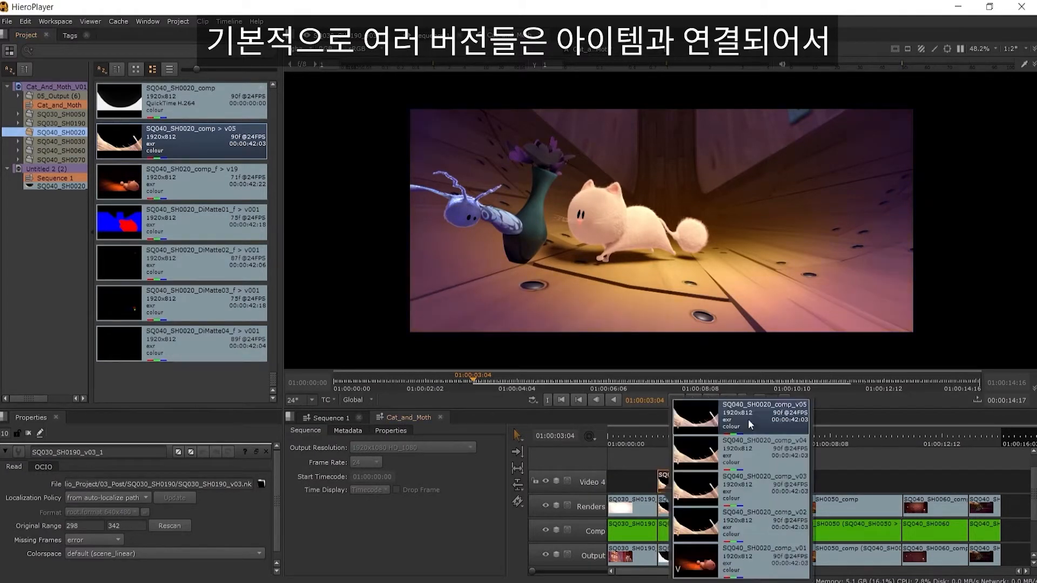
left_click(838, 459)
left_click(812, 456)
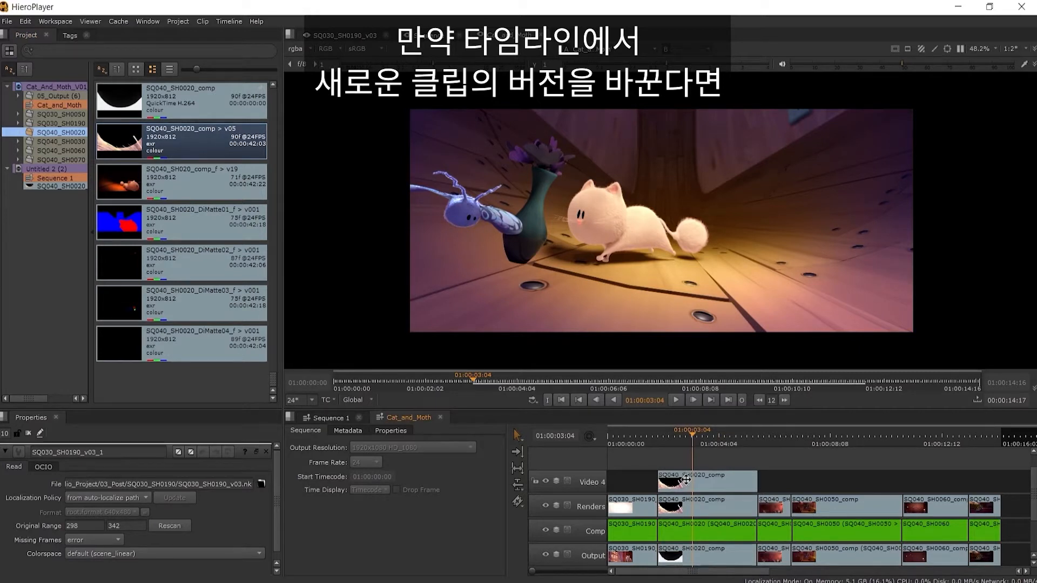
left_click(546, 481)
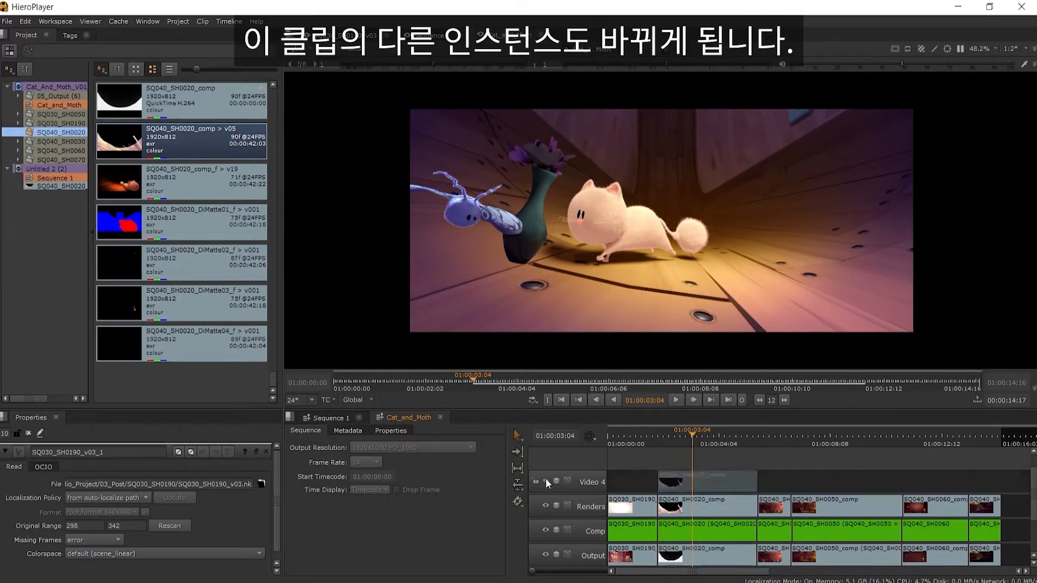
left_click(545, 480)
Unlink the version of the SQ040_SH0020_comp clip on the Video 4 track and deselect the clip.
right_click(729, 482)
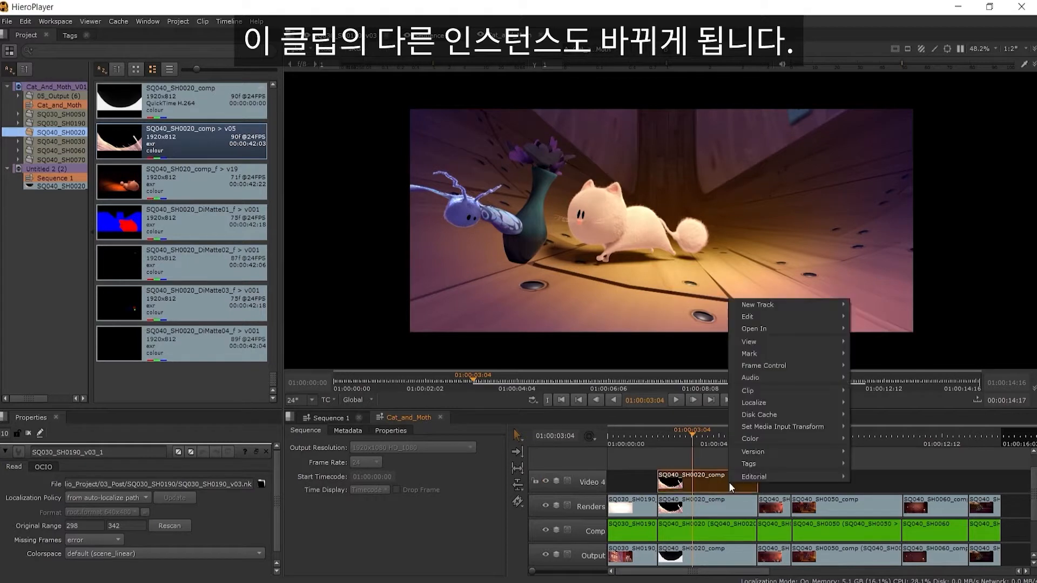
mouse_move(767, 452)
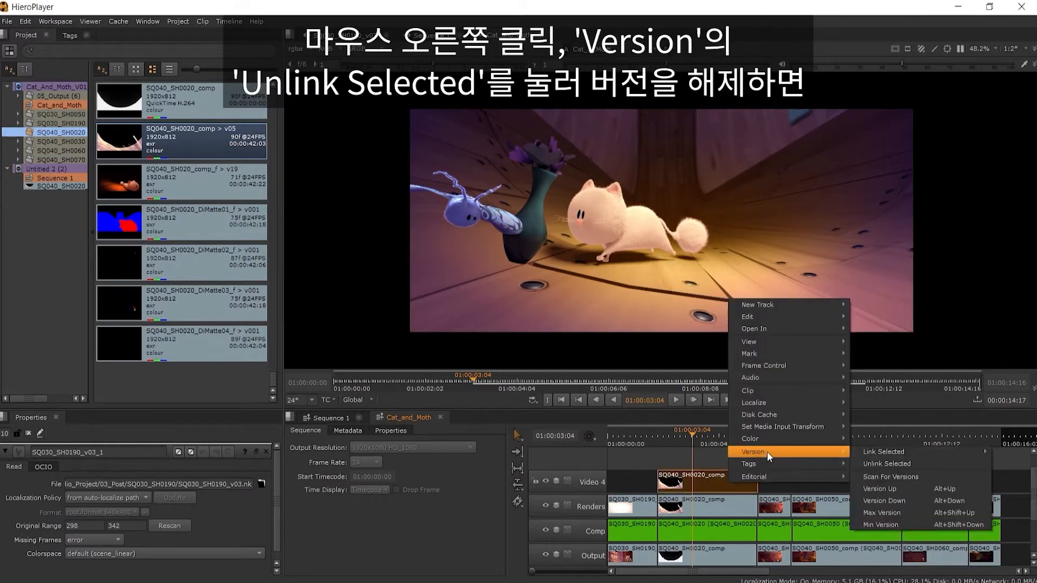
left_click(894, 463)
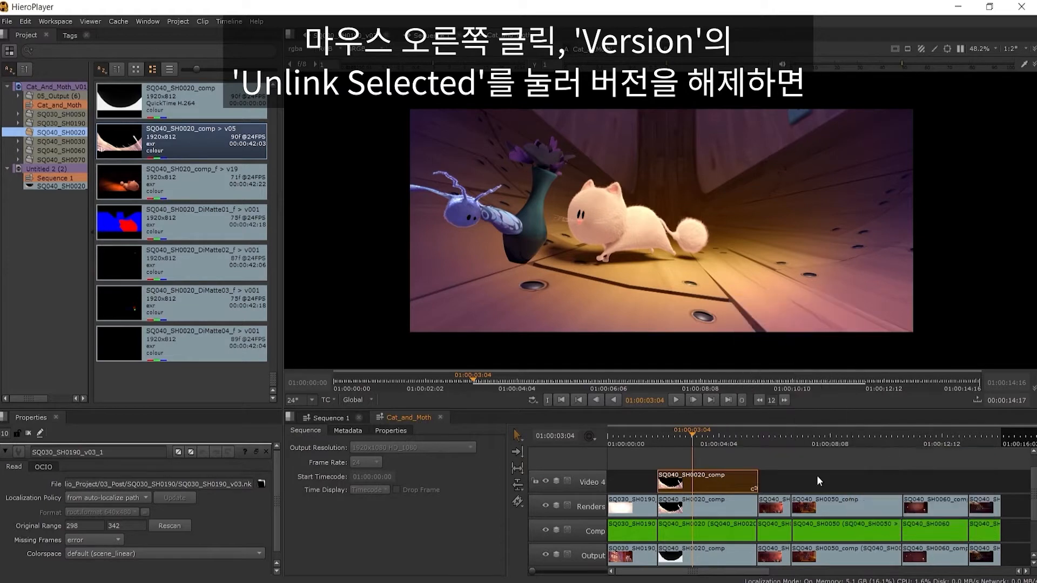
left_click(795, 479)
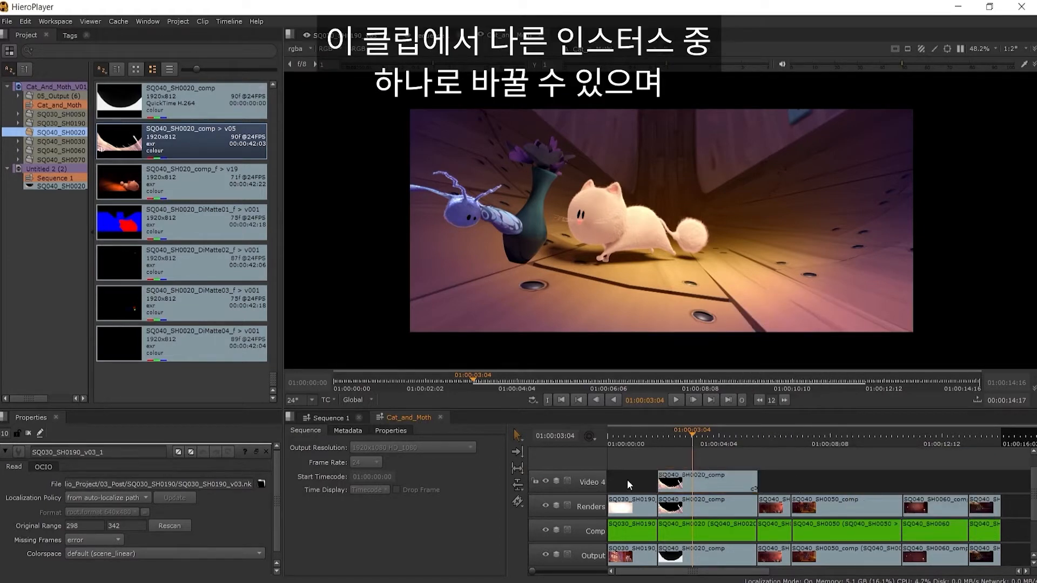
Hide the Video 4 track, switch the SQ040_SH0020_comp clip on Renders to v02, and show Video 4 again.
left_click(546, 478)
left_click(710, 498)
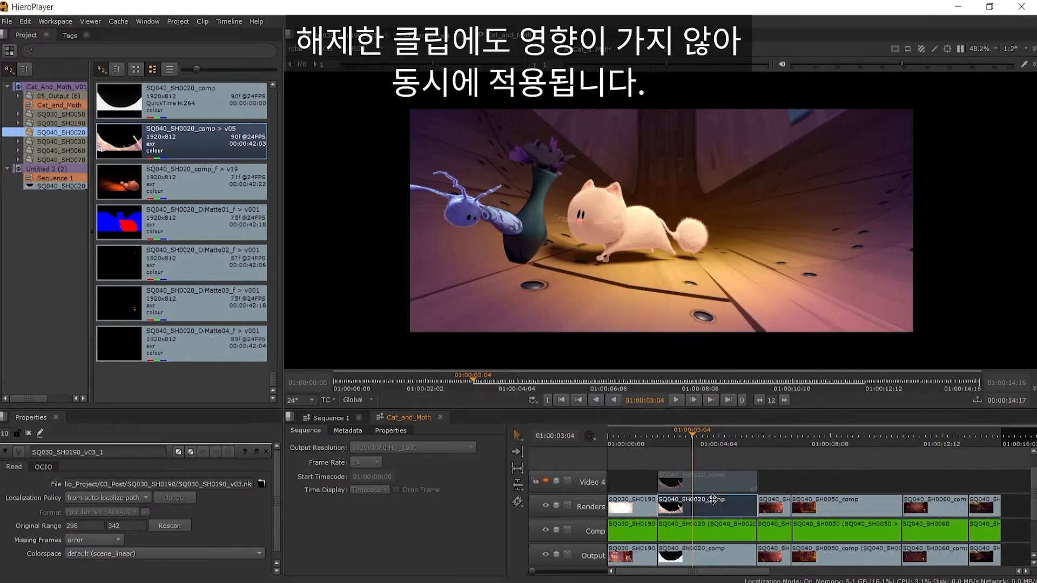
key("v")
scroll(712, 498, "down", 3)
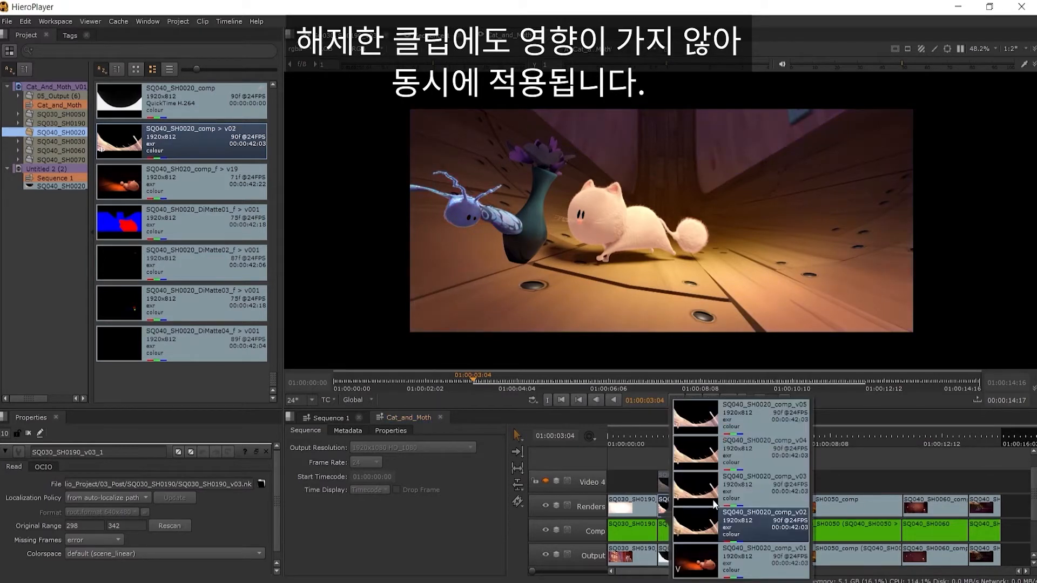
left_click(640, 457)
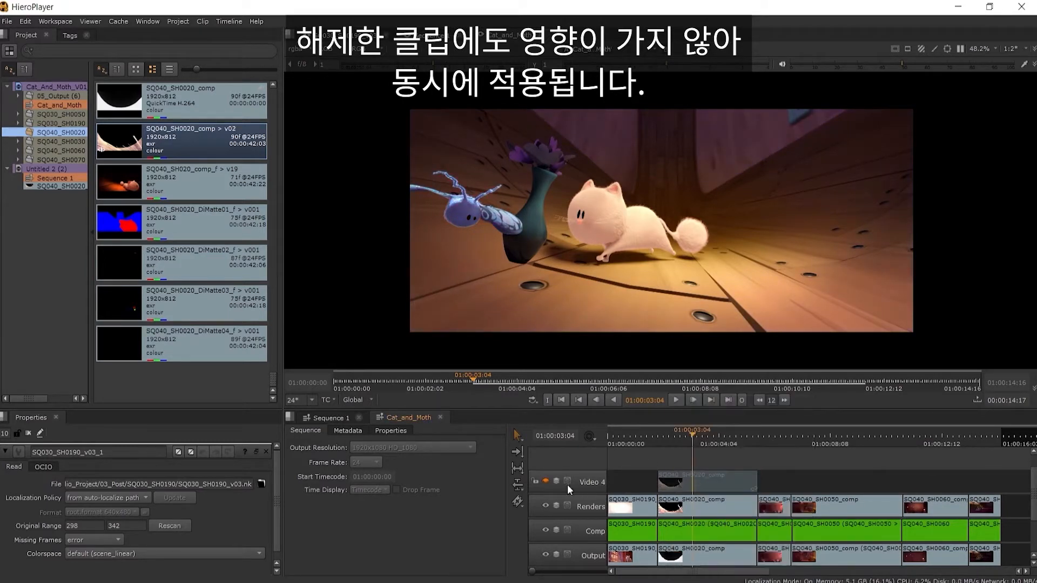
left_click(546, 480)
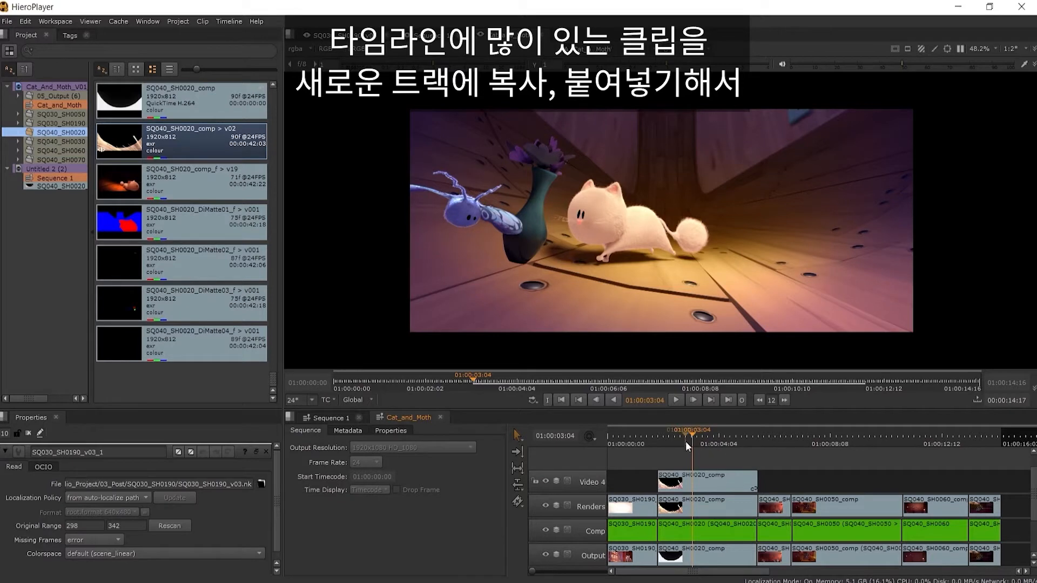
left_click(616, 501)
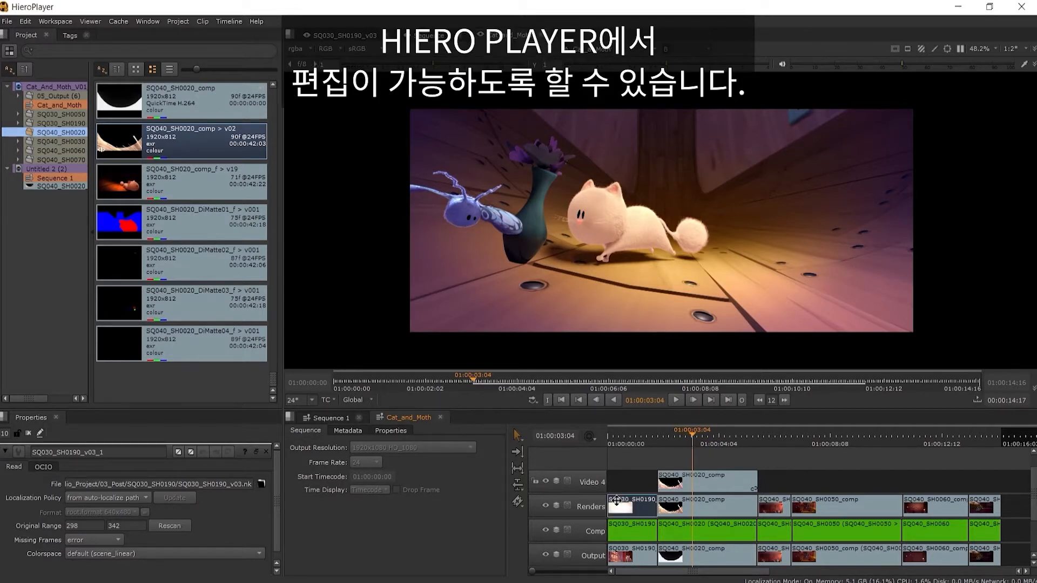
left_click_drag(653, 437, 592, 437)
left_click(584, 479)
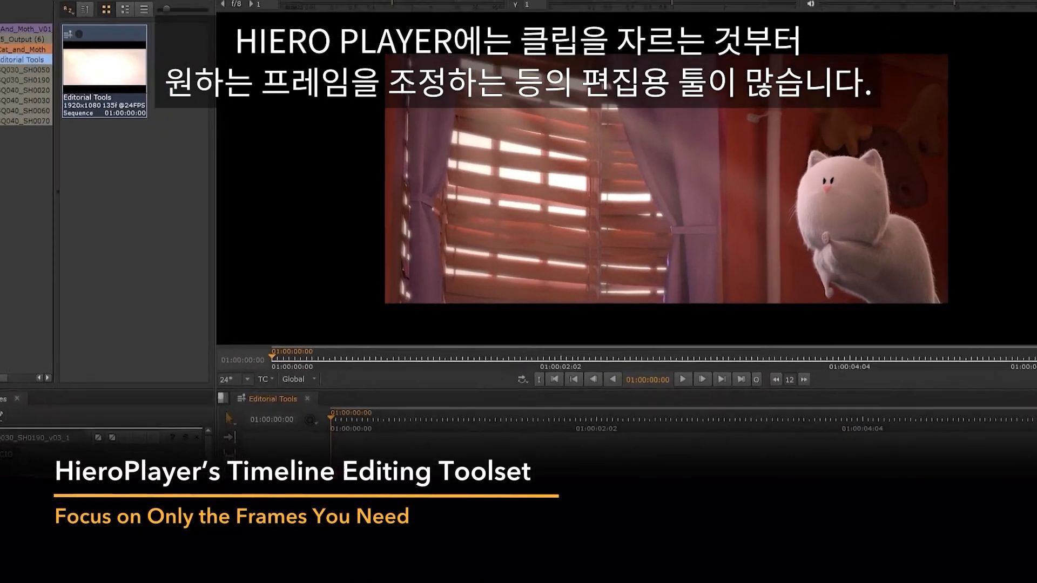
With the Multi Tool, move SQ040_SH0020_comp earlier on Video 1 so it overlaps the end of SQ030_SH0190_comp.
key("q")
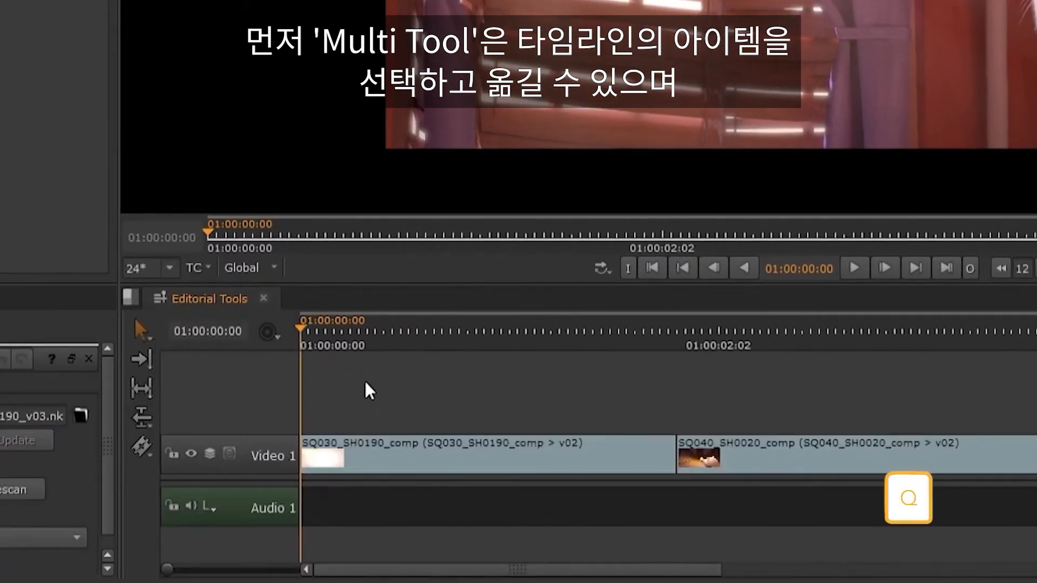
left_click(430, 452)
left_click(831, 455)
left_click(978, 492)
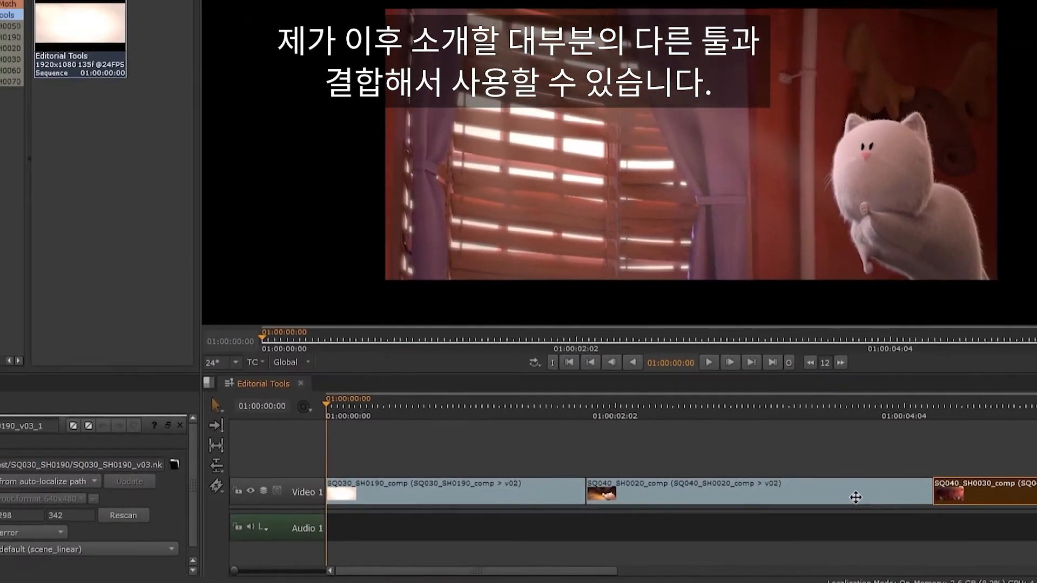
left_click_drag(806, 499, 730, 501)
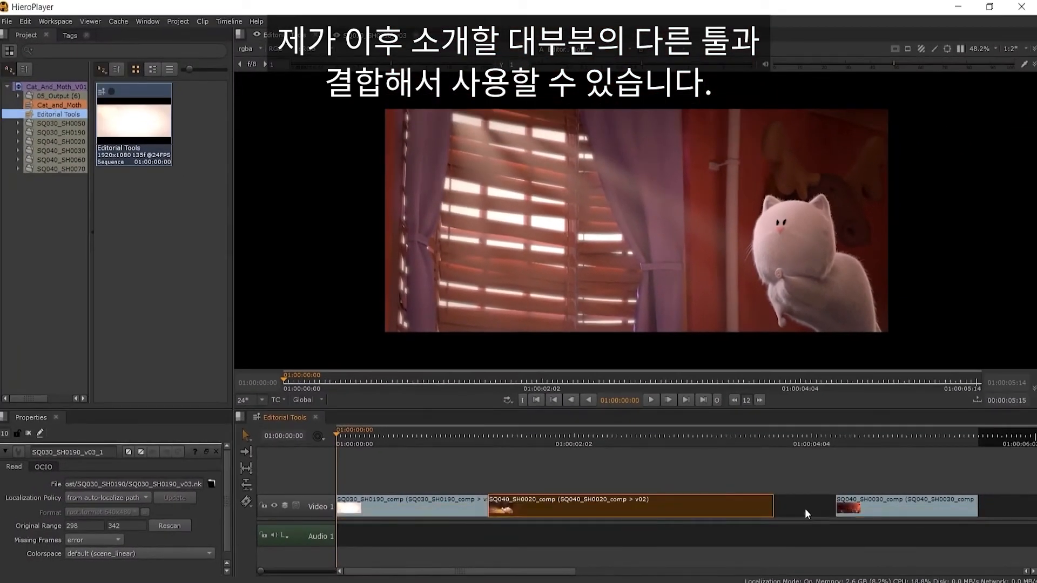
Close the gap before SQ040_SH0030_comp so it directly follows SQ040_SH0020_comp on Video 1, and clear the clip selection.
left_click(897, 499)
key("BackSpace")
left_click(853, 506)
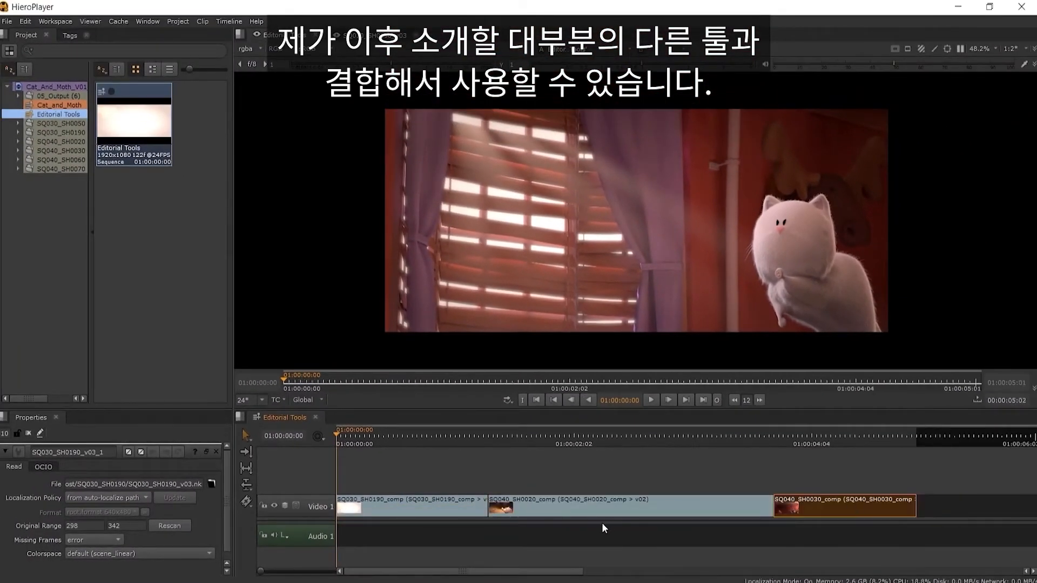
left_click(597, 510)
left_click(408, 471)
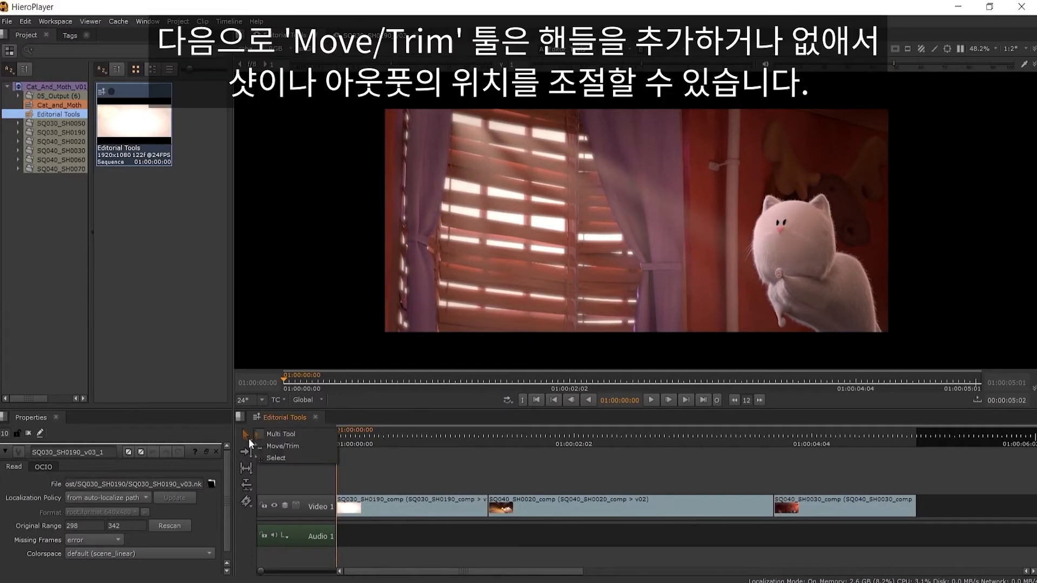
With the Move/Trim tool, shift SQ040_SH0030_comp and SQ040_SH0020_comp earlier on Video 1 to shorten the clips preceding them, leaving no gaps.
key("q")
key("q")
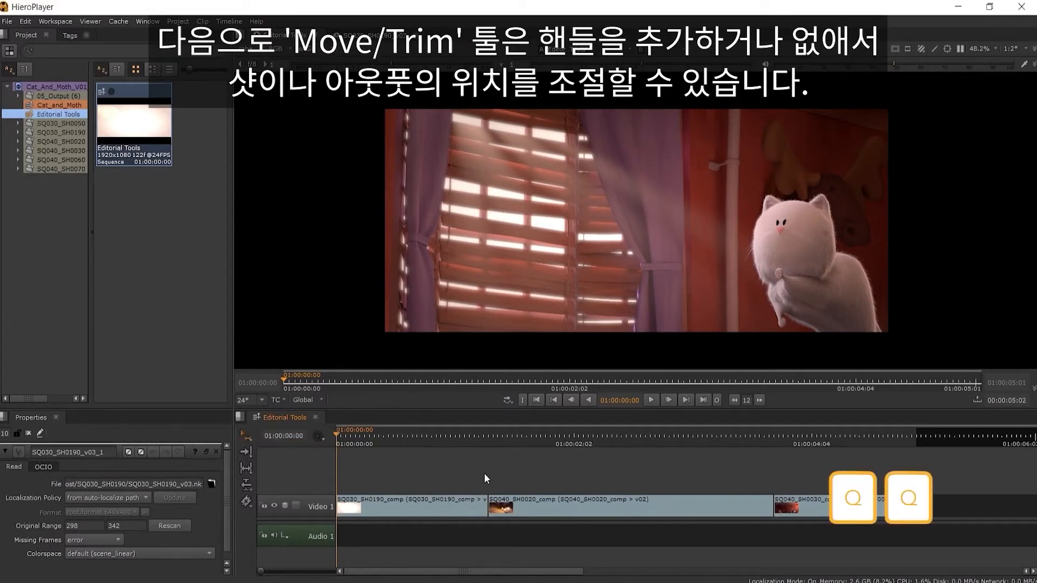
left_click(863, 513)
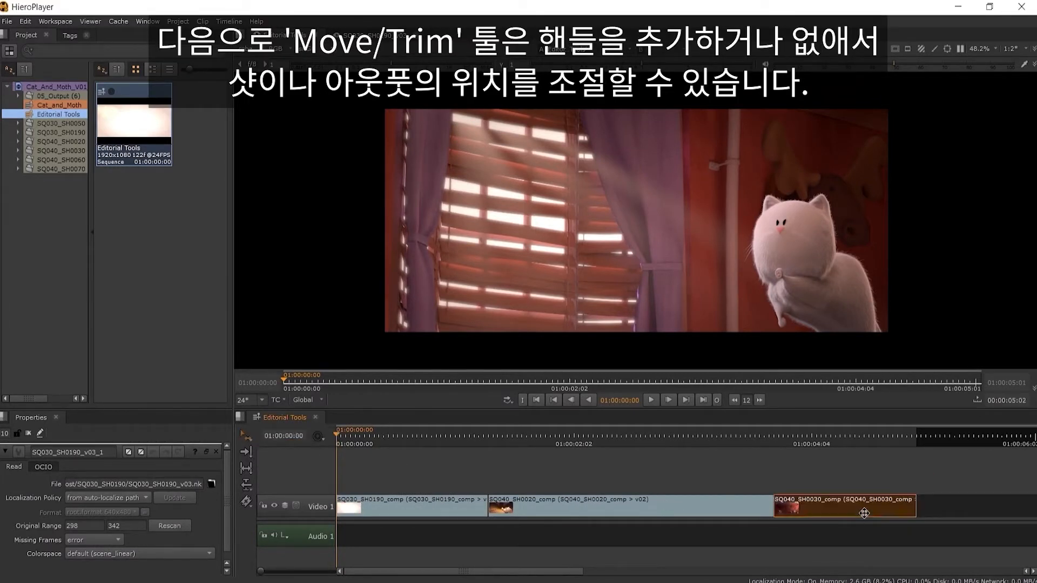
left_click_drag(864, 513, 835, 513)
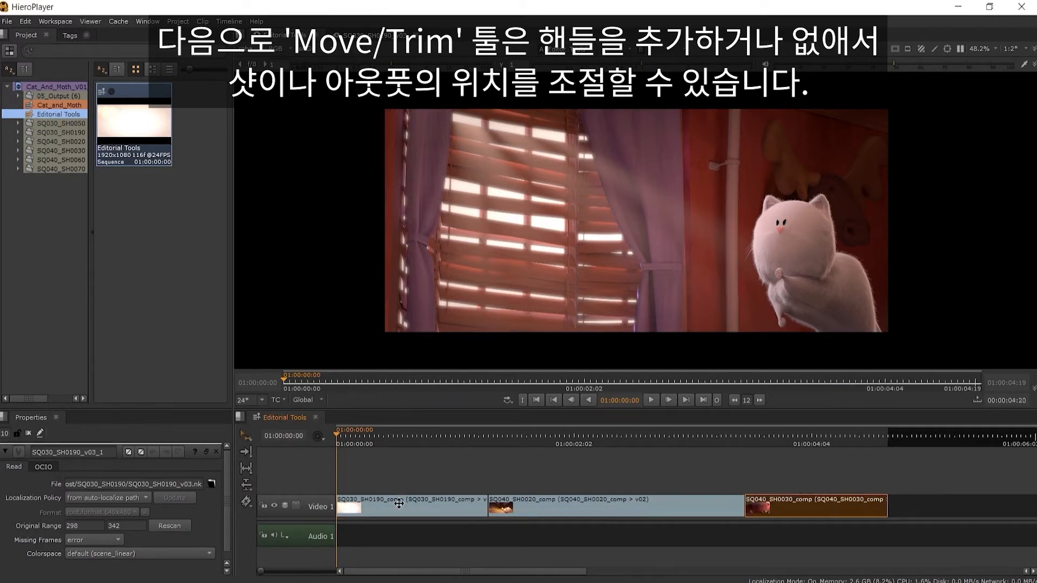
left_click_drag(550, 508, 504, 508)
left_click_drag(807, 503, 753, 507)
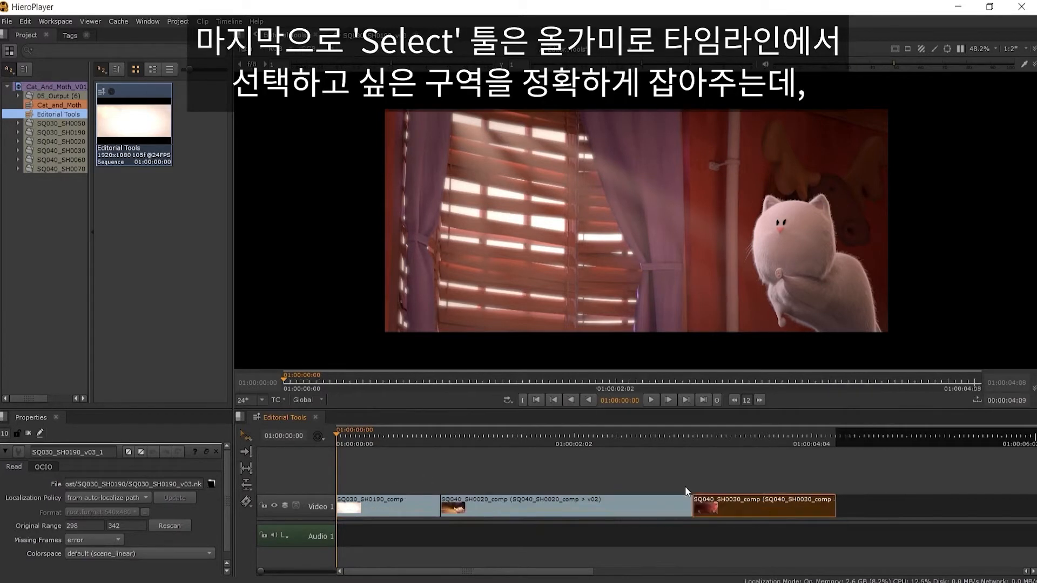
left_click(685, 486)
With the Select tool, select SQ040_SH0020_comp and SQ040_SH0030_comp, add SQ030_SH0190_comp, and remove SQ040_SH0020_comp from the selection.
key("q")
key("q")
key("q")
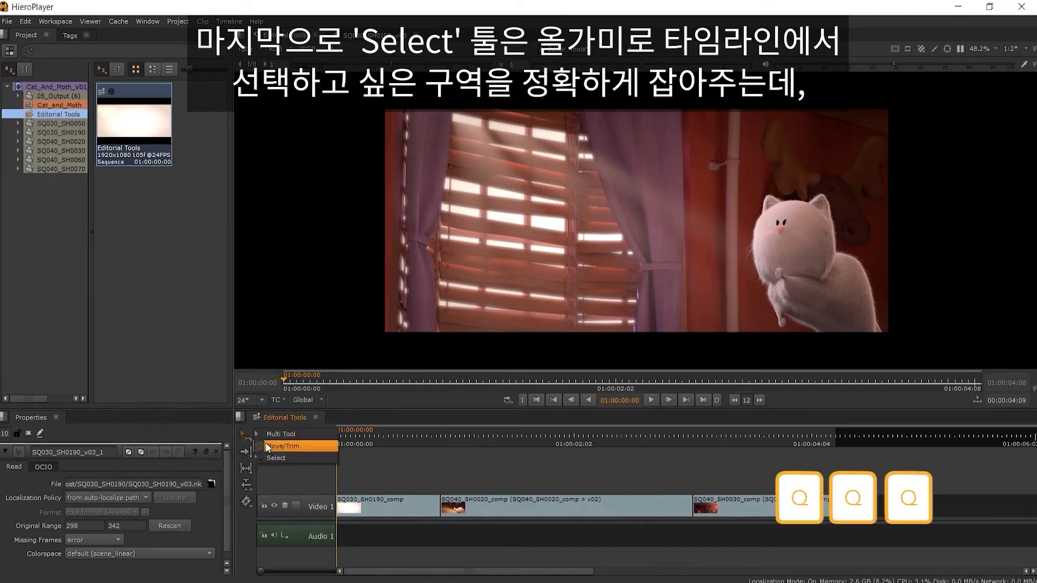
left_click(287, 458)
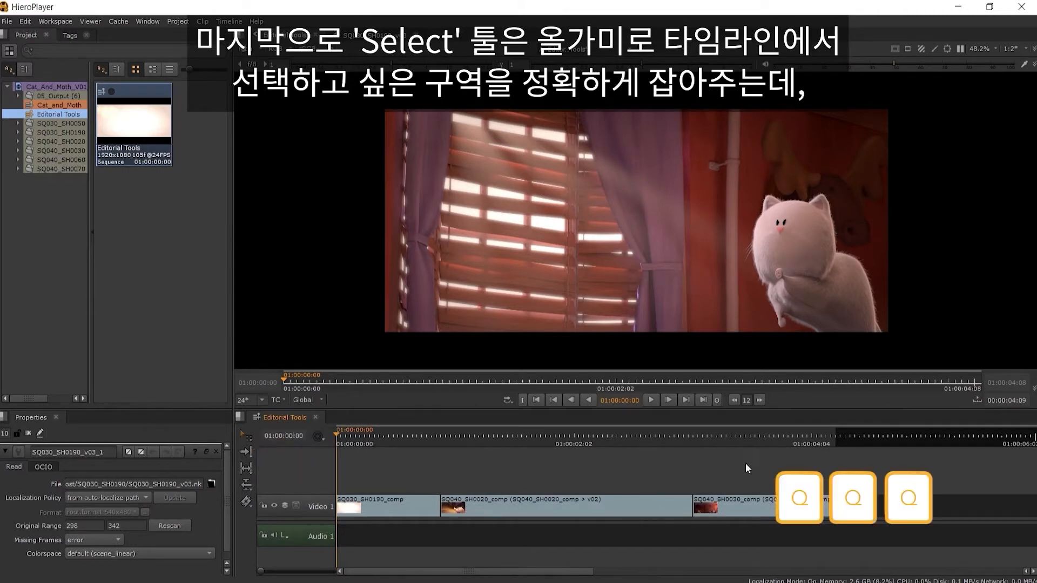
left_click_drag(746, 468, 607, 539)
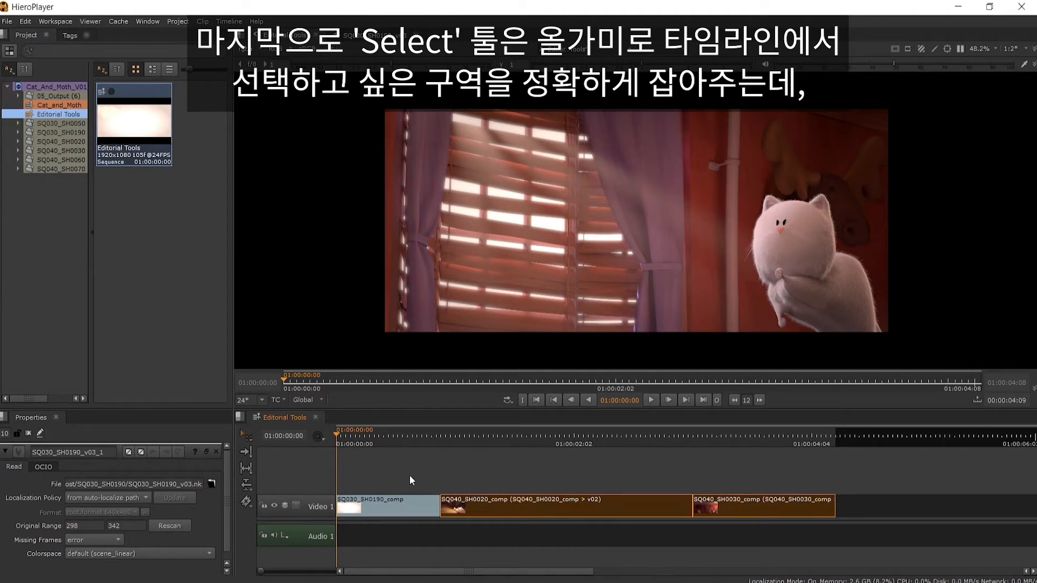
left_click_drag(409, 474, 371, 536)
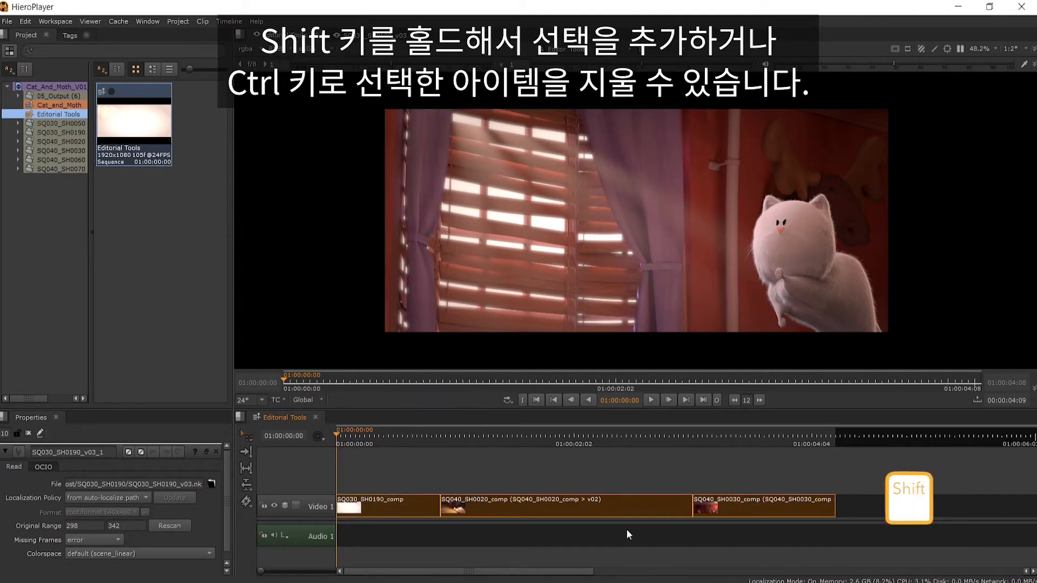
left_click(534, 508, "ctrl")
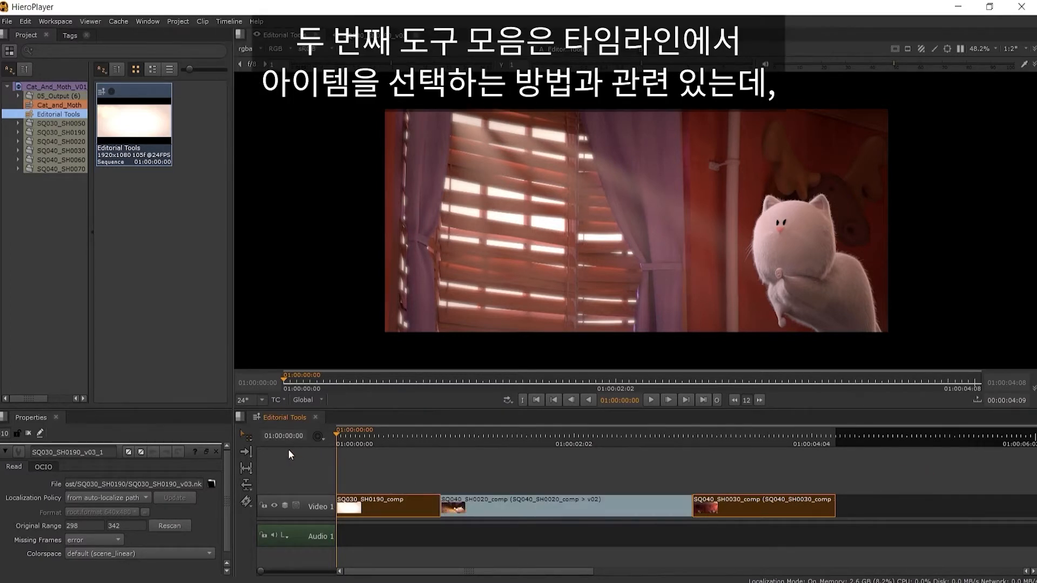
Use Select Track to Right from SQ030_SH0190_comp to select it and every following clip on Video 1.
left_click(246, 451)
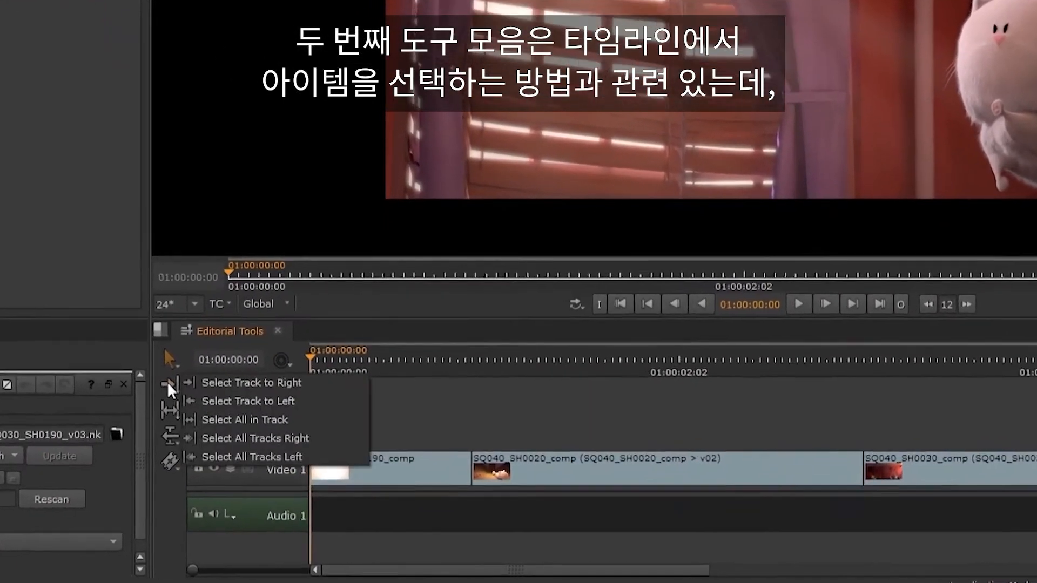
key("w")
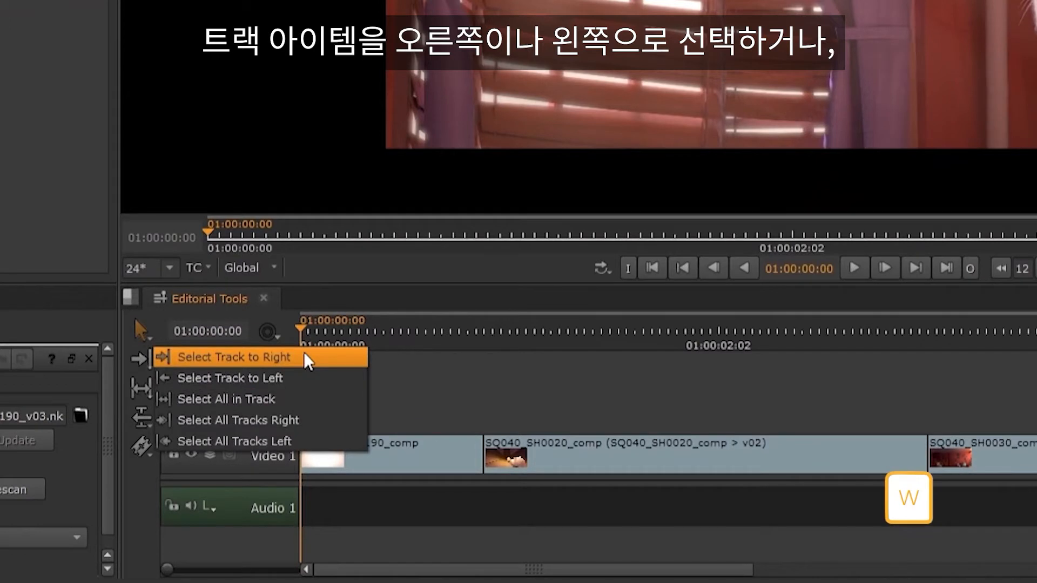
key("w")
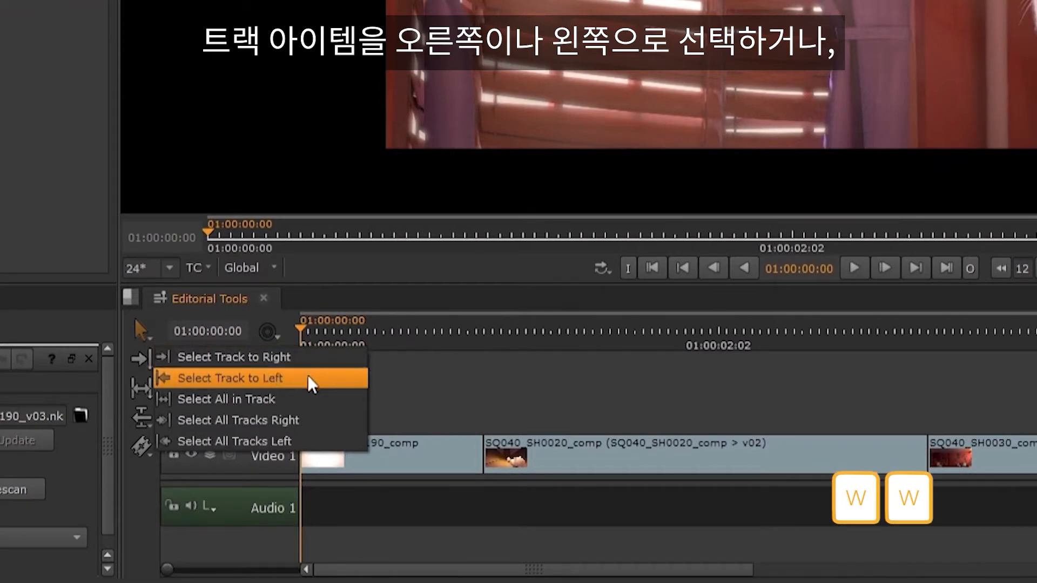
key("w")
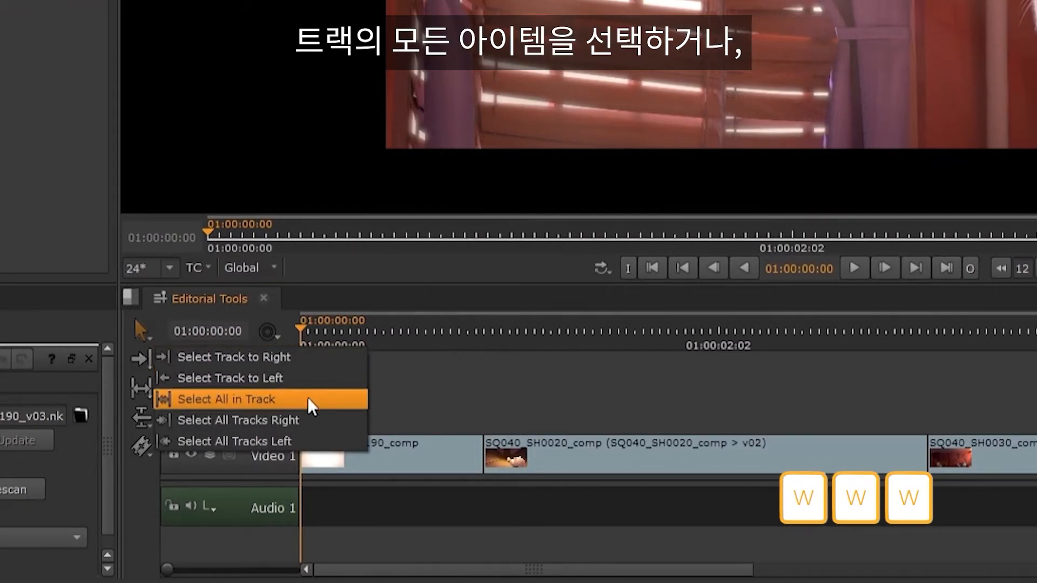
key("w")
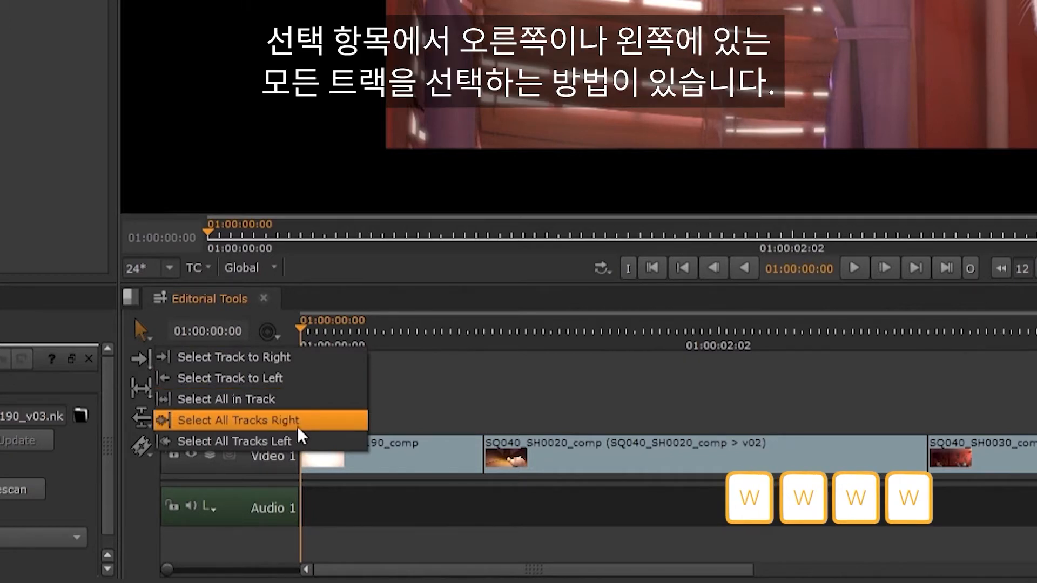
key("w")
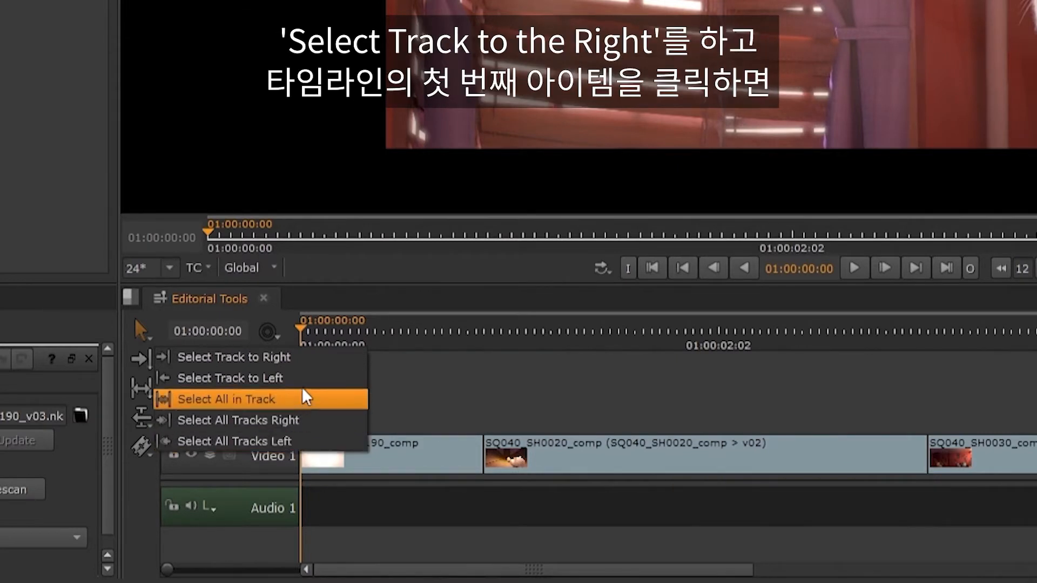
key("w")
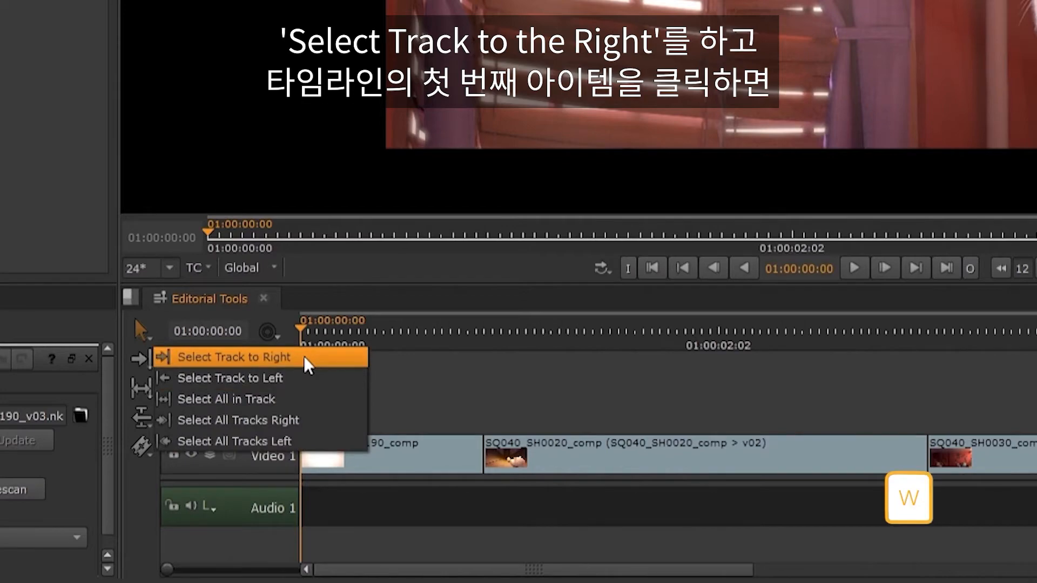
left_click(308, 358)
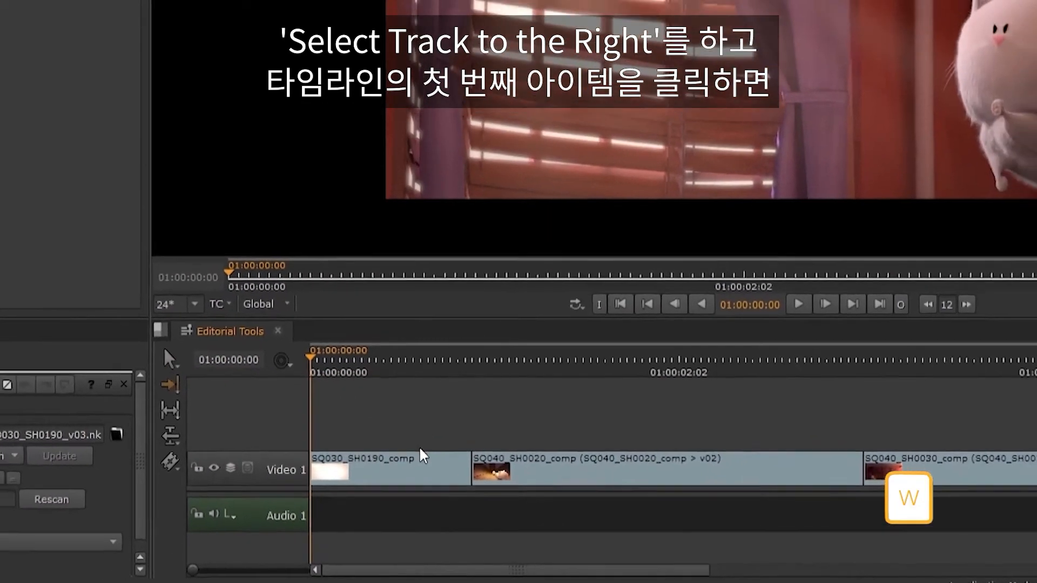
left_click(421, 459)
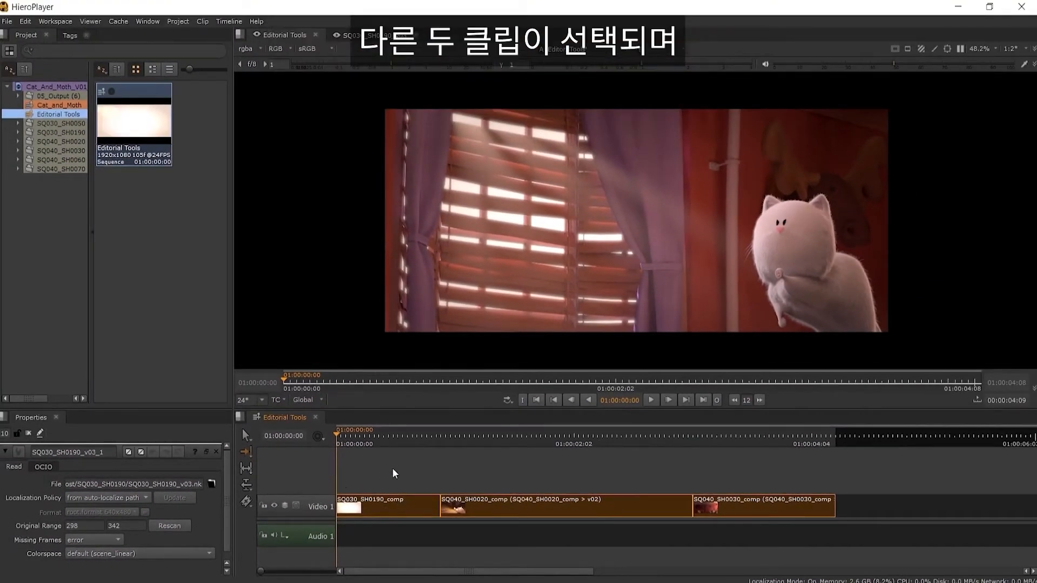
Use Select Track to Left from SQ040_SH0020_comp to select it and the clip before it, and clear the selection.
key("w")
key("w")
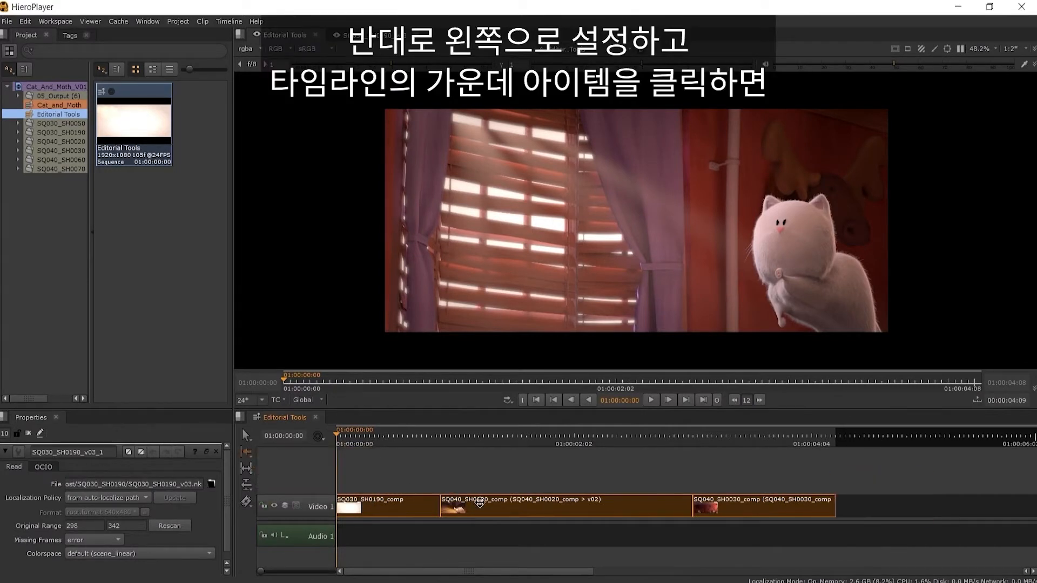
left_click(487, 490)
left_click(490, 502)
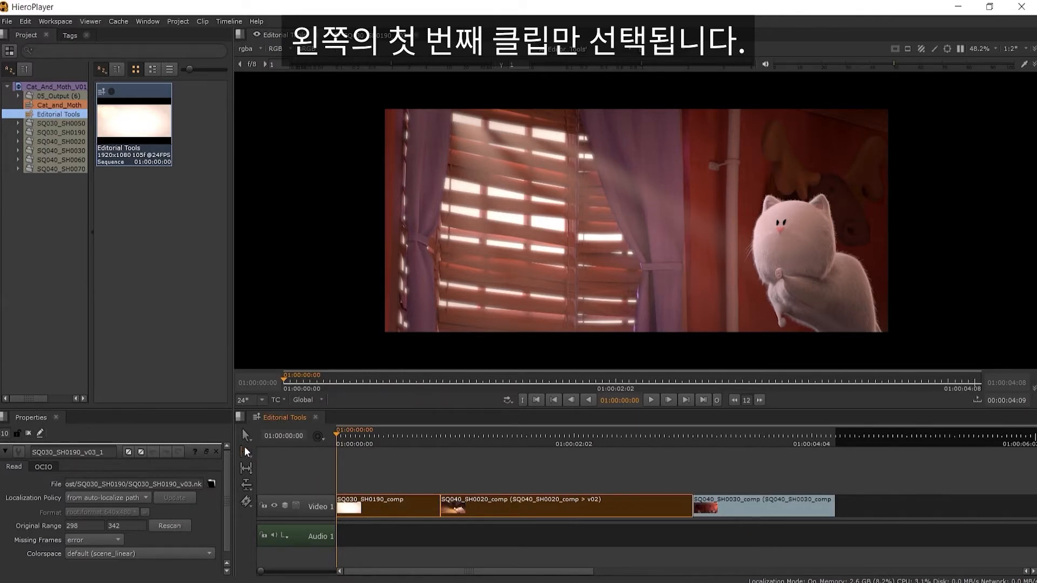
left_click(364, 466)
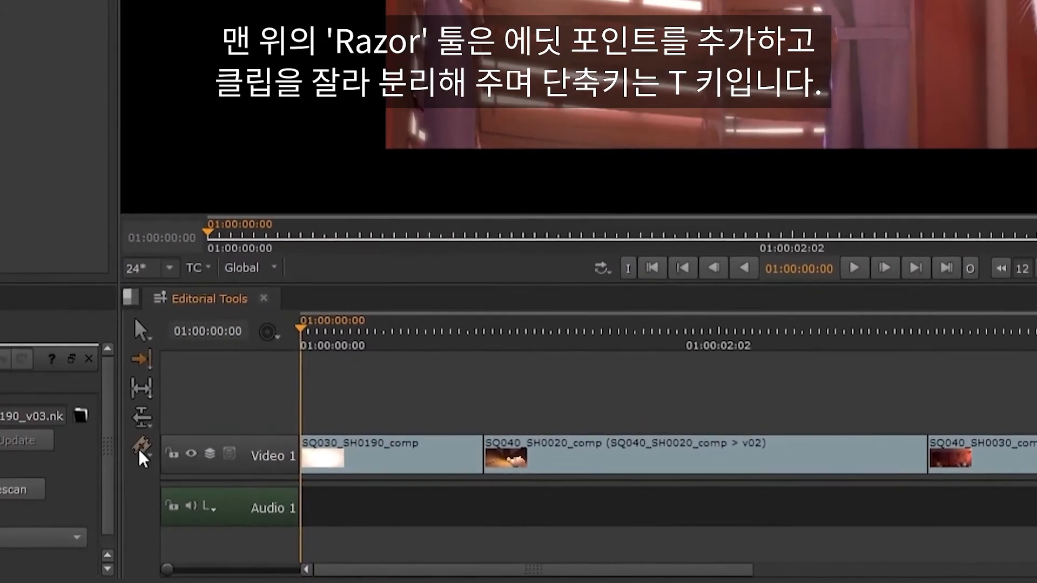
Cut SQ040_SH0020_comp on Video 1 at two points with the Razor tool, splitting it into three pieces.
left_click(149, 453)
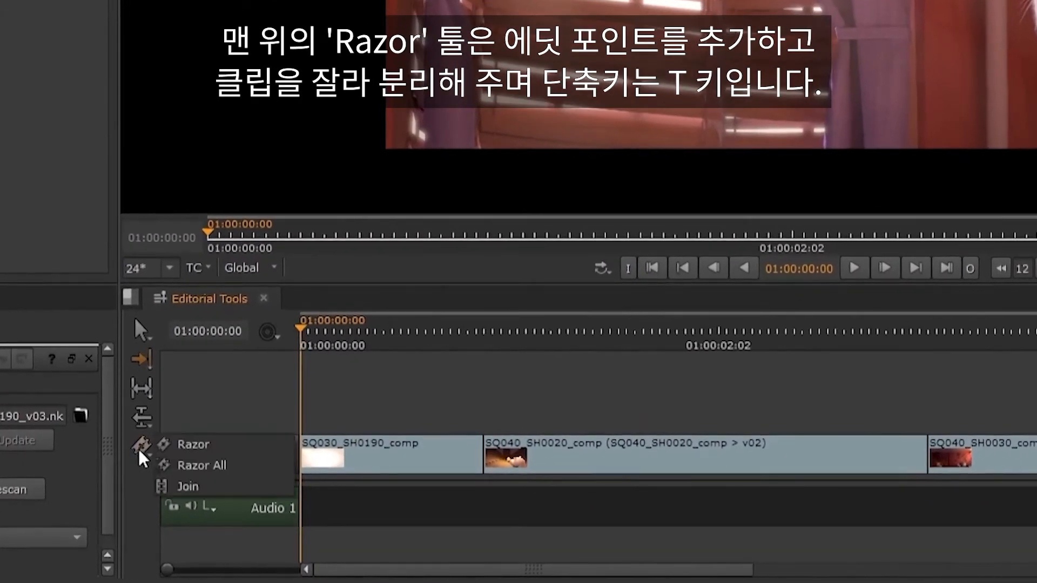
left_click(224, 457)
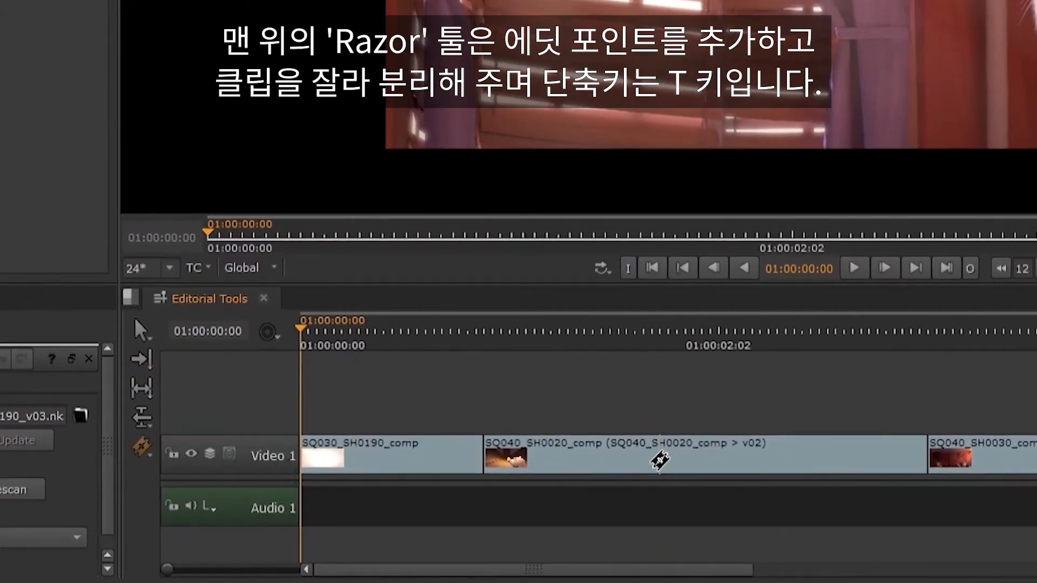
left_click(658, 464)
key("t")
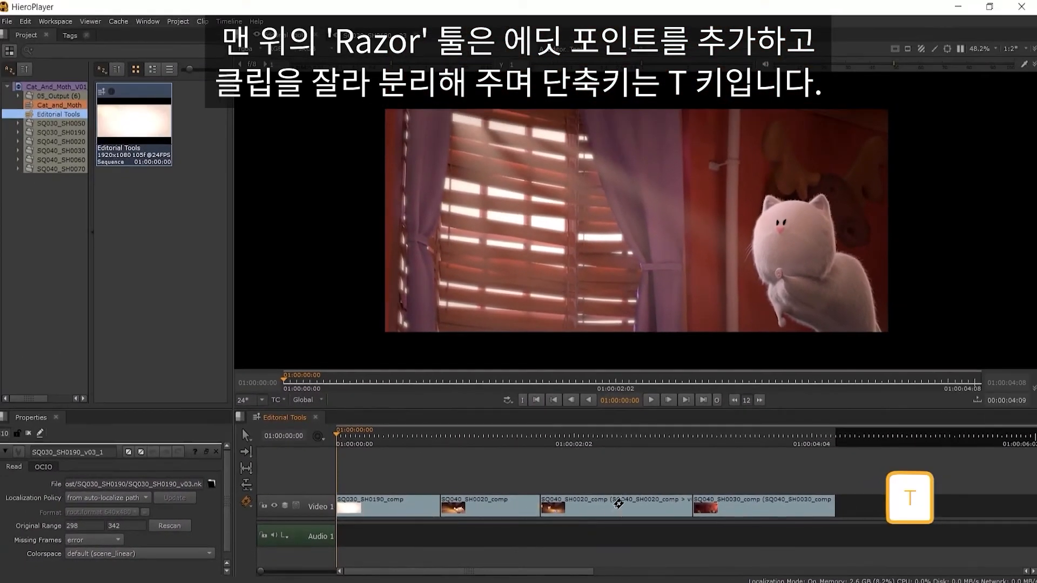
left_click(619, 503)
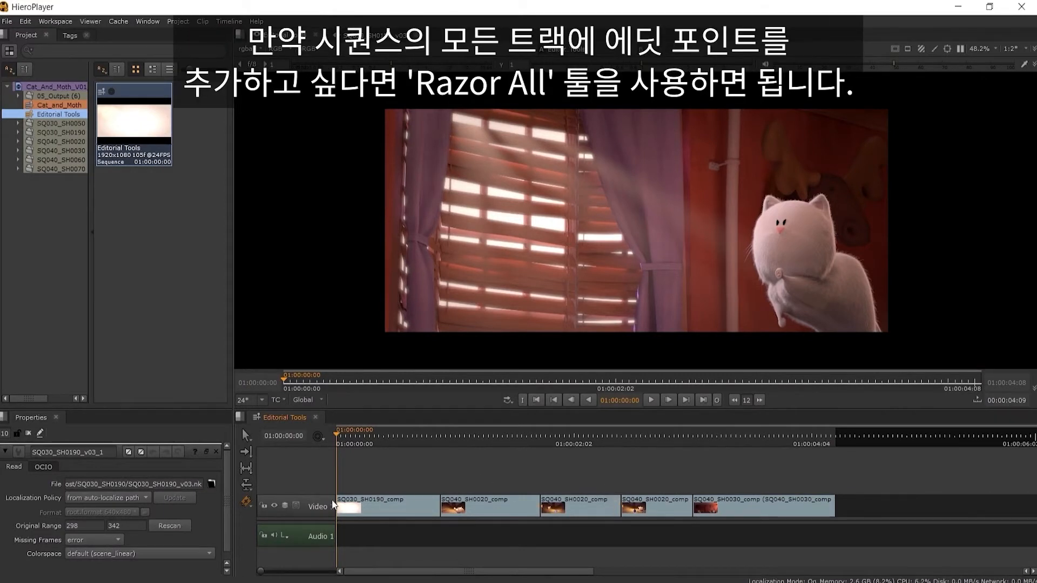
Join the first two pieces of SQ040_SH0020_comp on Video 1 at their shared edit point.
left_click(249, 503)
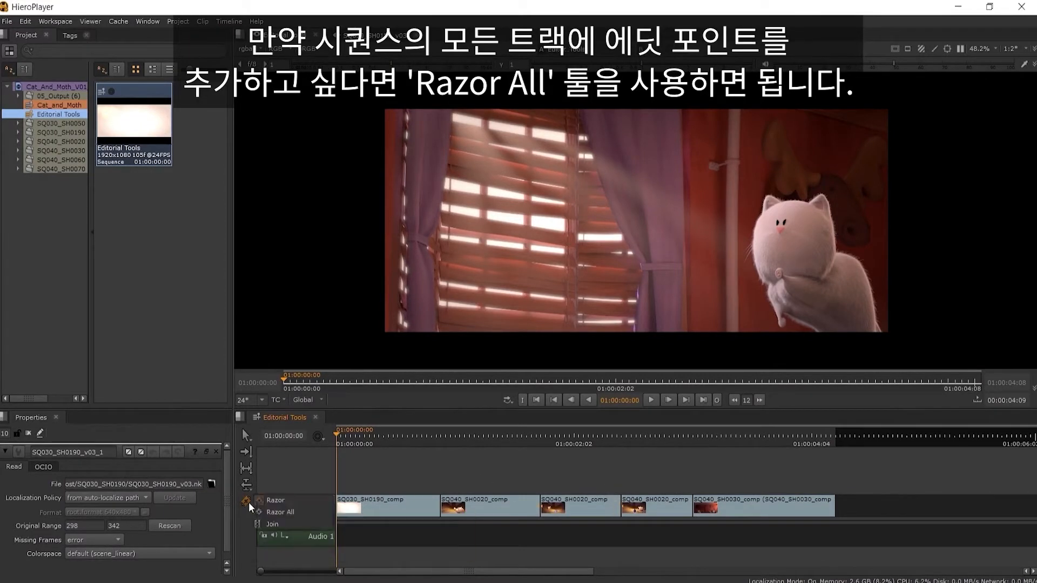
key("t")
key("t")
key("t")
left_click(307, 522)
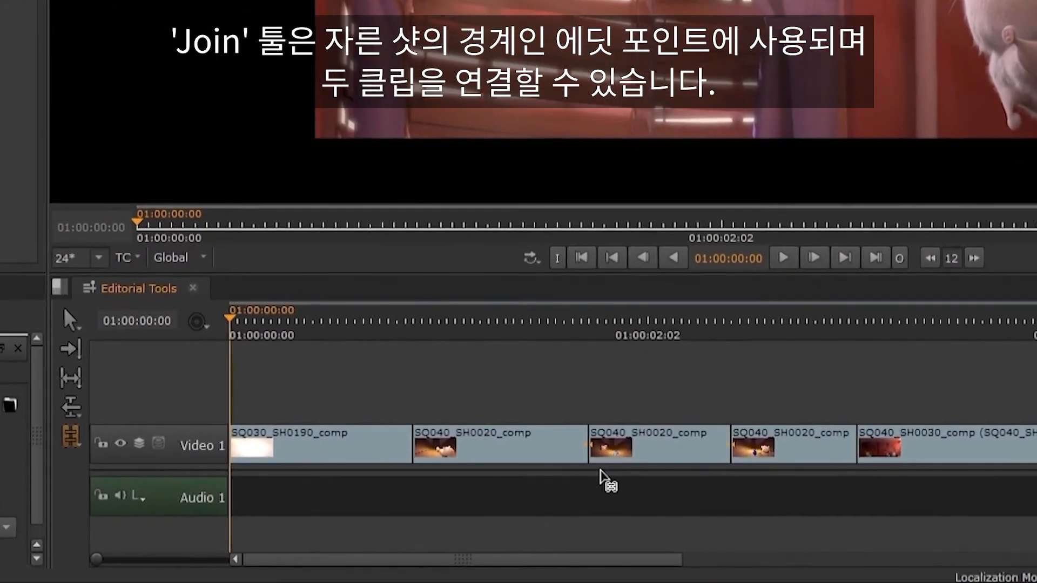
left_click(589, 447)
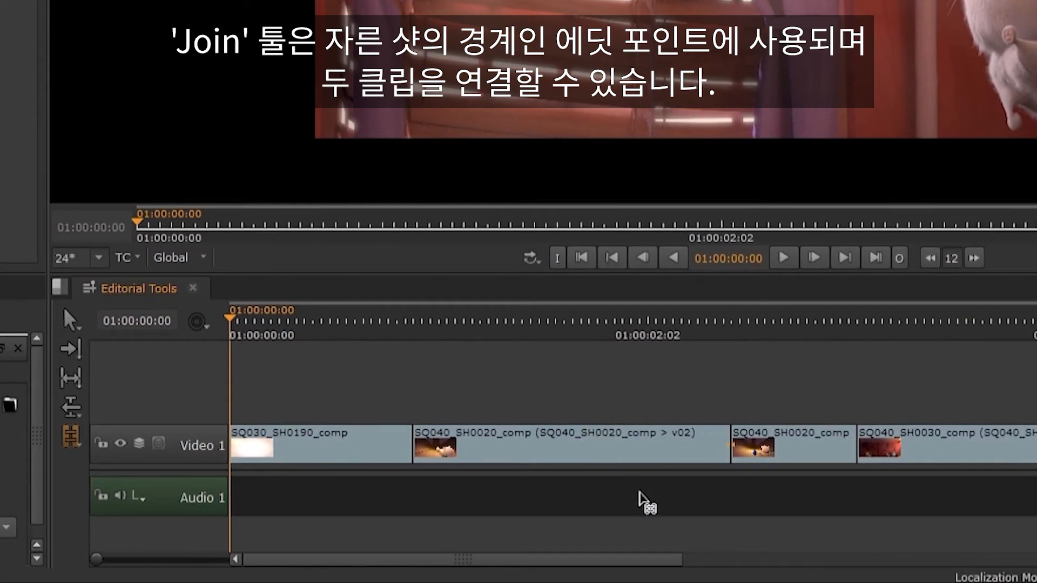
Join the remaining cut piece of SQ040_SH0020_comp on Video 1 to the rest of the clip.
left_click(728, 435)
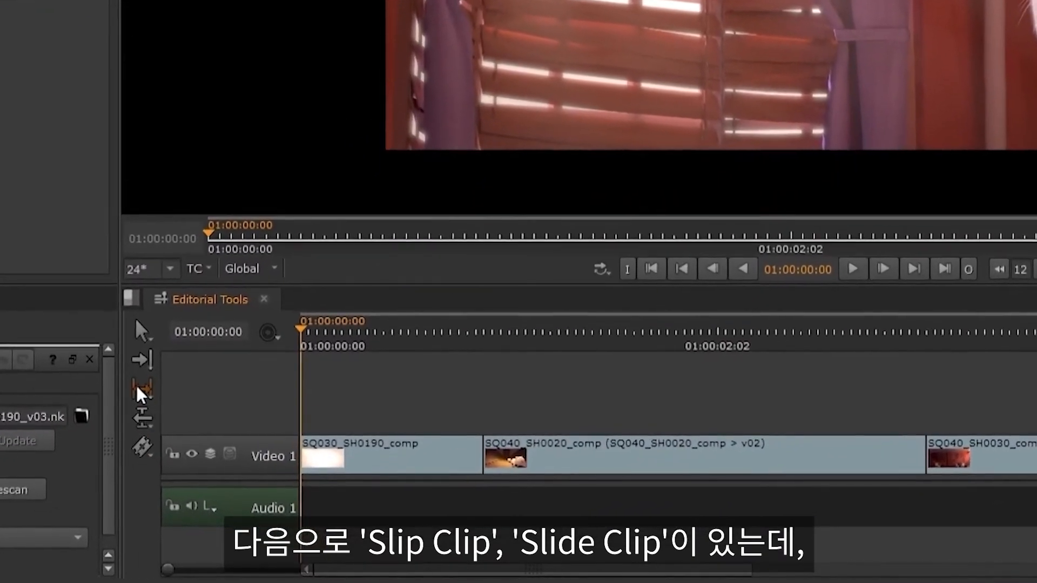
Slip the frames inside SQ040_SH0020_comp with the Slip Clip tool and park the playhead at 01:00:01:17.
left_click(141, 394)
left_click(208, 389)
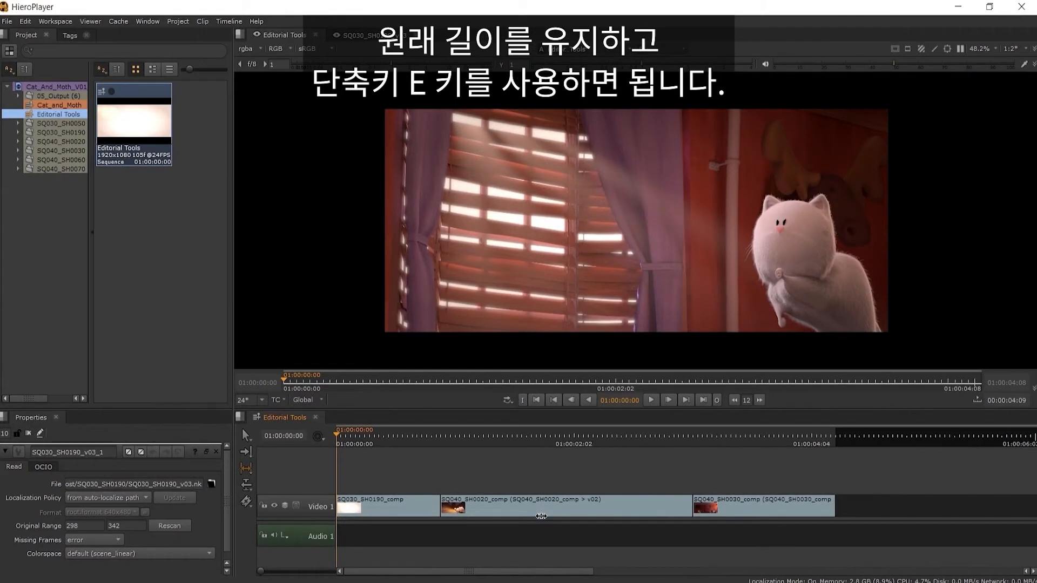
left_click_drag(541, 516, 551, 516)
key("e")
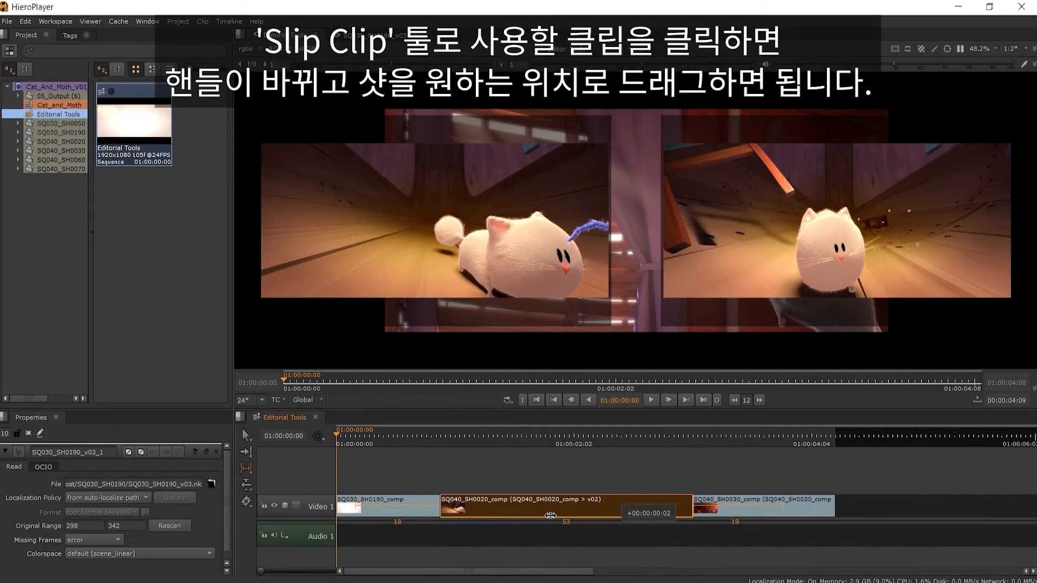
left_click_drag(551, 516, 488, 512)
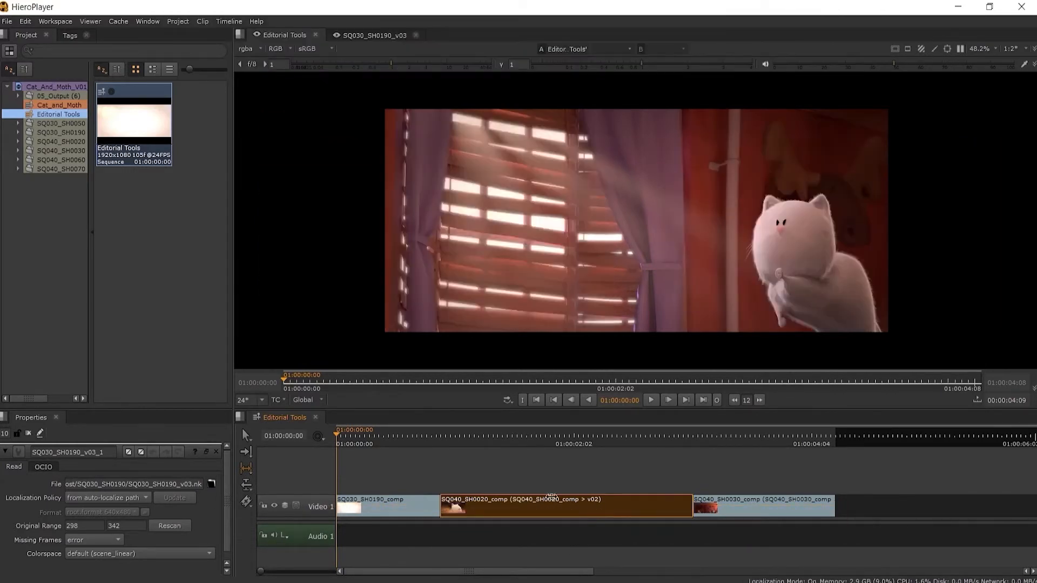
left_click(531, 434)
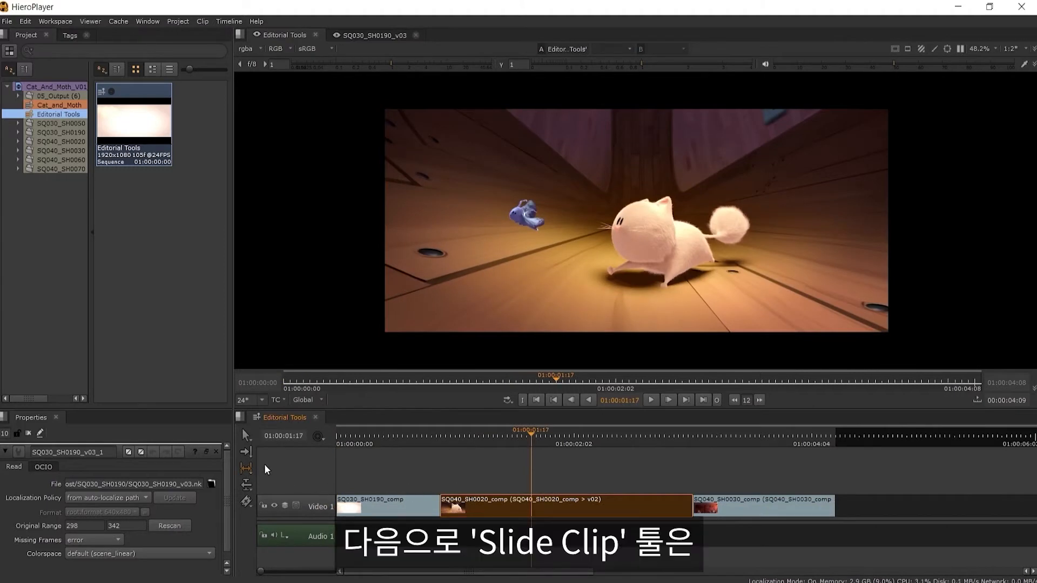
Slide SQ040_SH0020_comp about 14 frames later on Video 1 with the Slide Clip tool, lengthening SQ030_SH0190_comp and shortening SQ040_SH0030_comp.
left_click(244, 468)
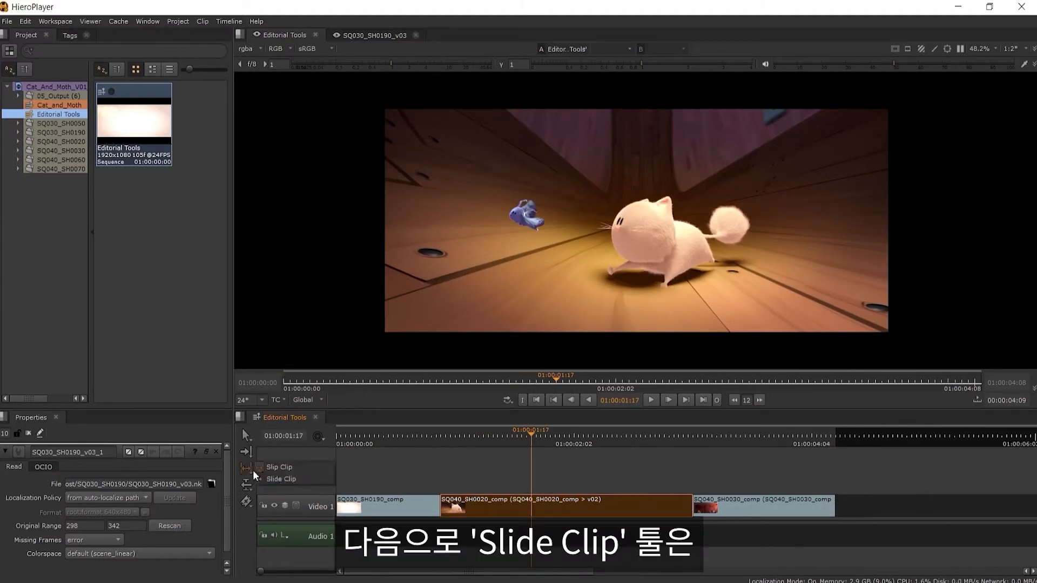
left_click(303, 478)
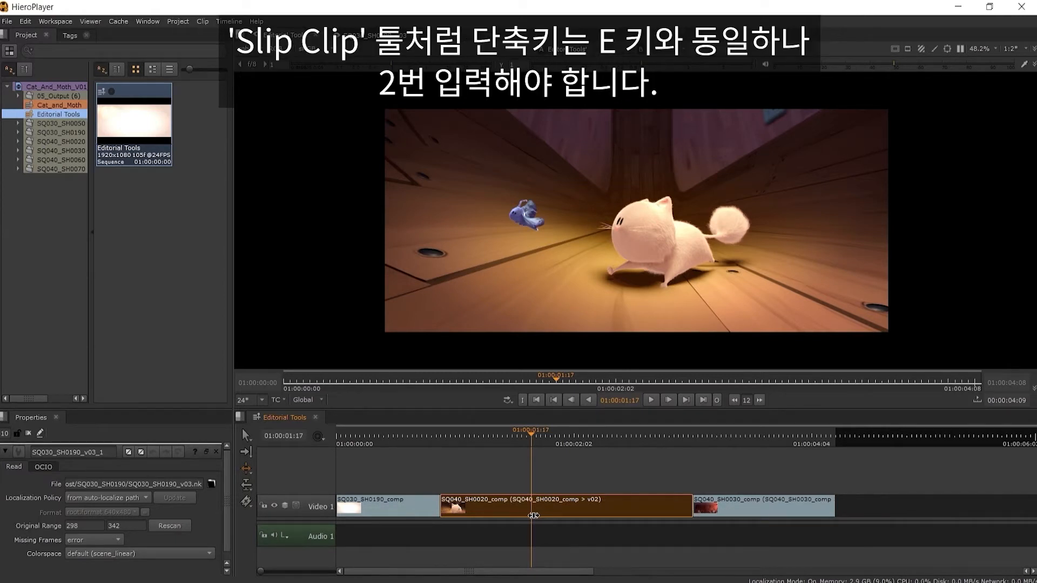
key("e")
key("e")
left_click_drag(530, 515, 553, 514)
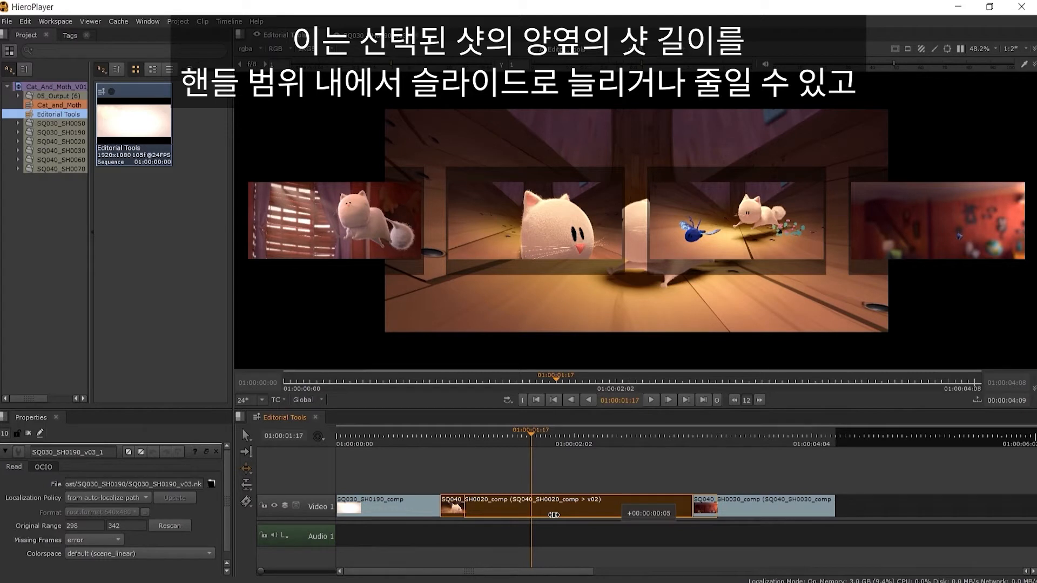
left_click_drag(553, 515, 553, 514)
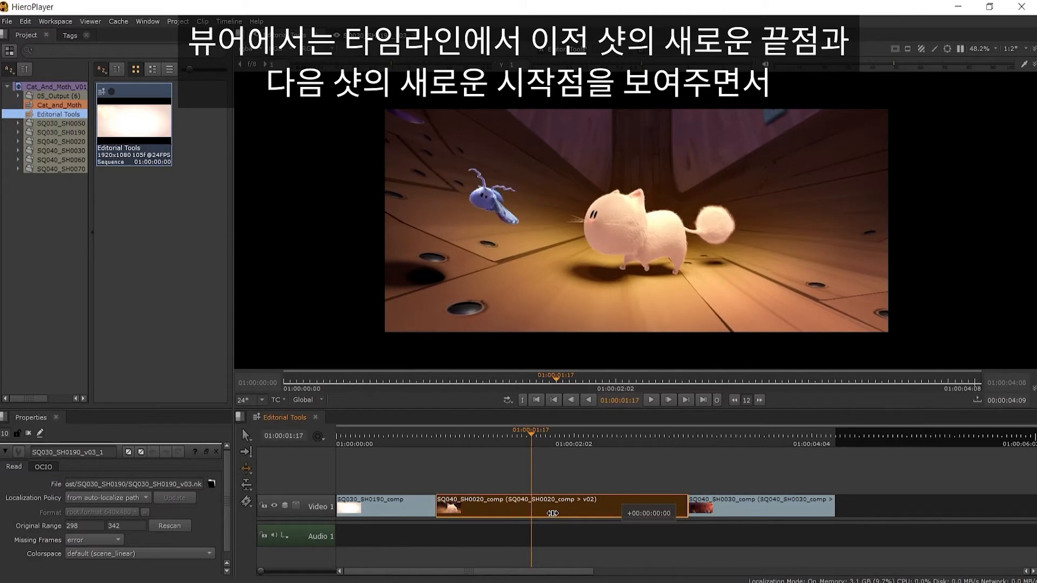
left_click_drag(550, 511, 619, 522)
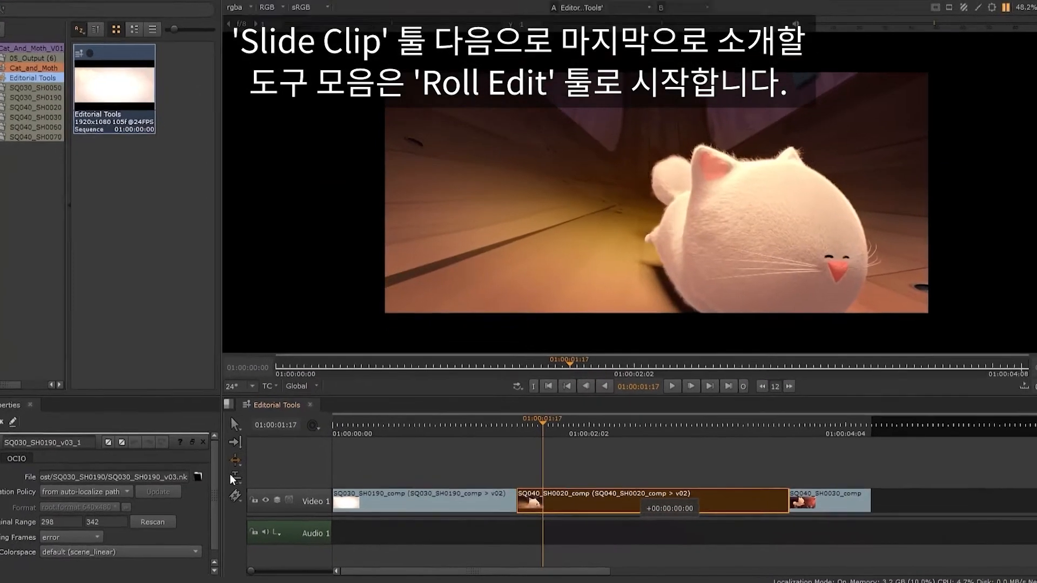
Roll the edit point between SQ040_SH0020_comp and SQ040_SH0030_comp about 12 frames earlier with the Roll Edit tool.
left_click(246, 484)
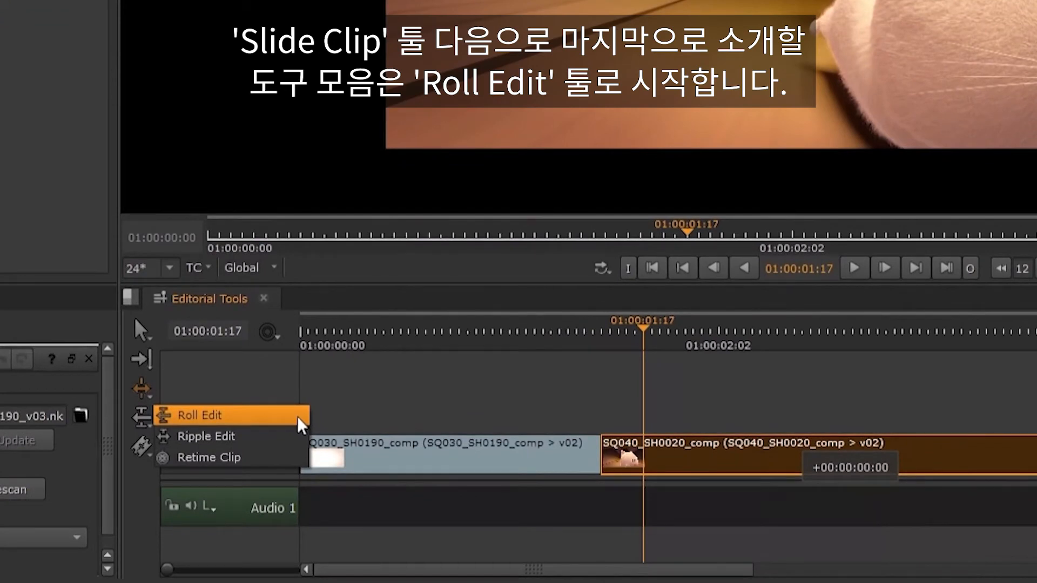
left_click(298, 418)
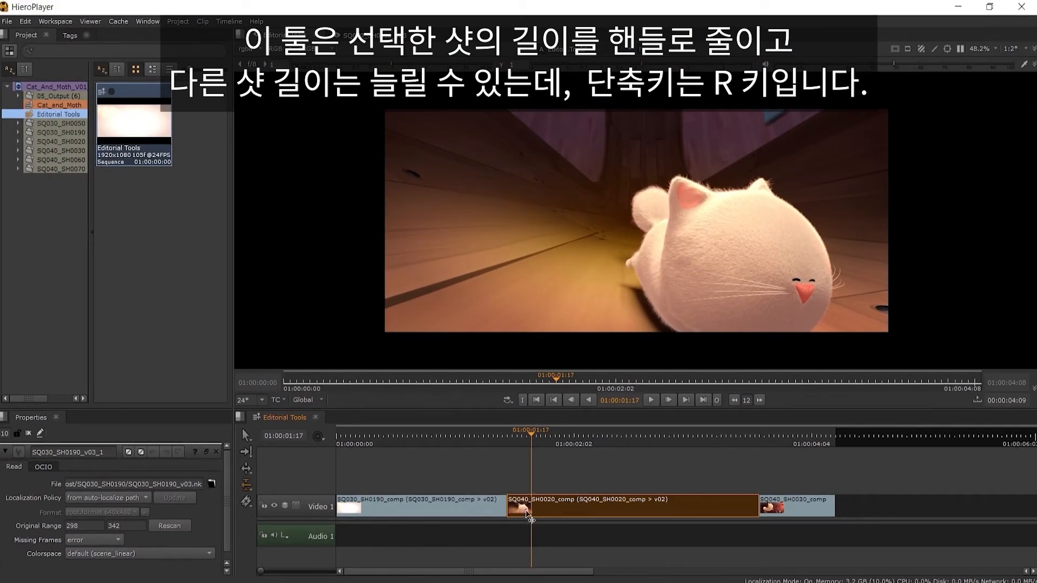
key("r")
left_click_drag(755, 506, 702, 505)
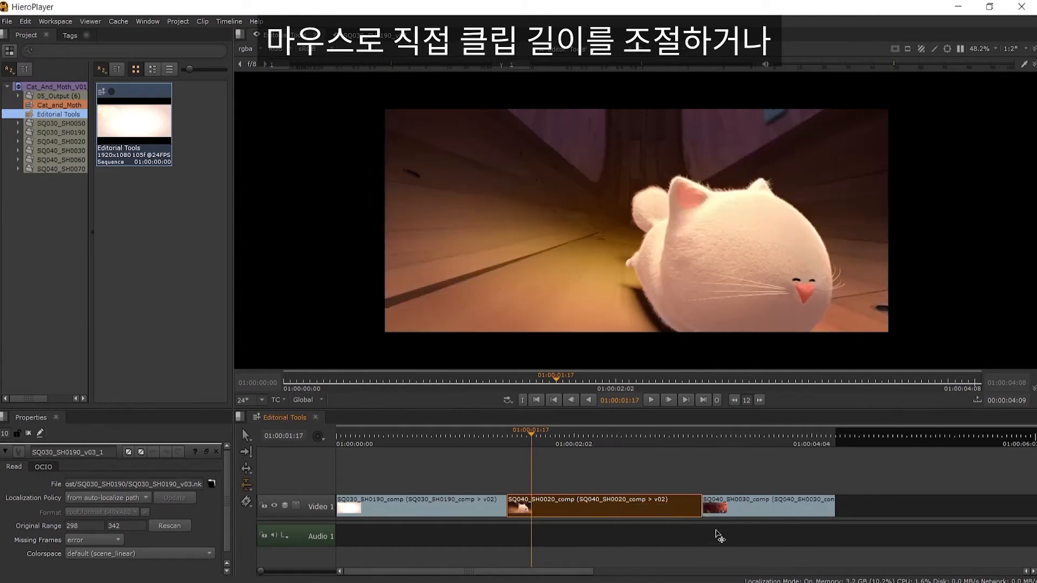
Select the edit point between SQ030_SH0190_comp and SQ040_SH0020_comp and nudge it later and earlier with Roll Edit.
left_click_drag(508, 506, 540, 480)
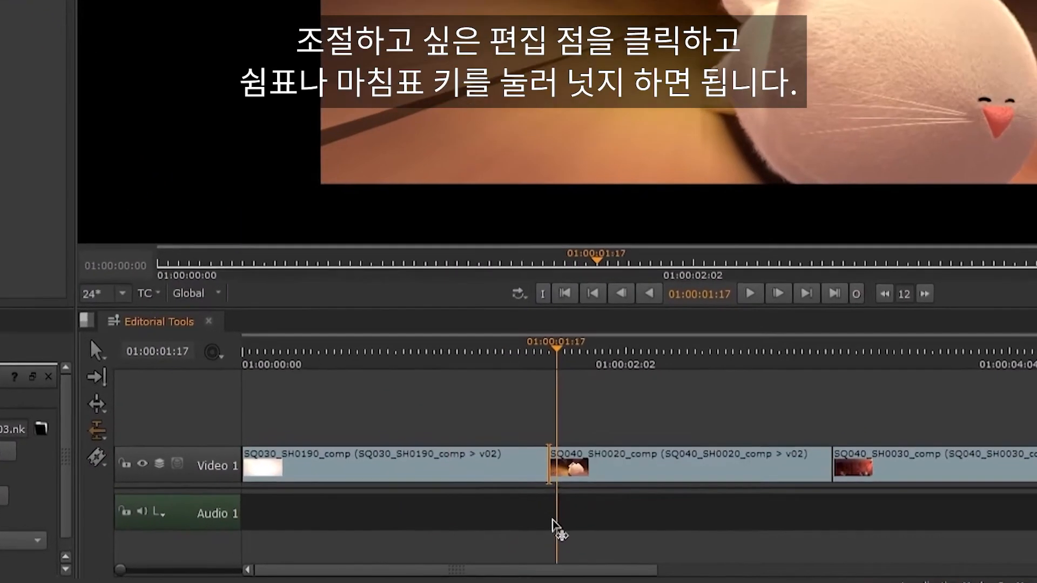
key("period")
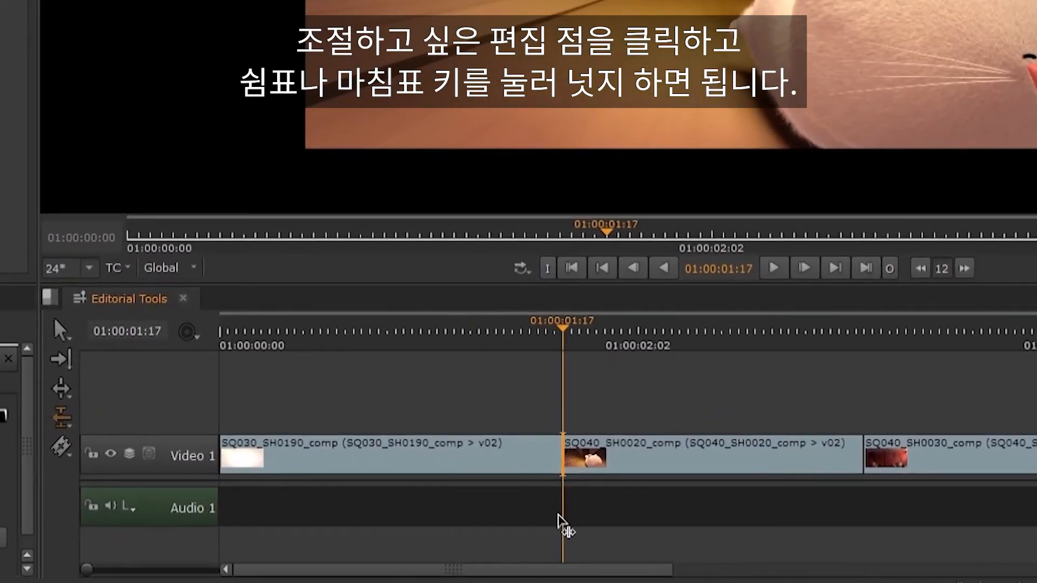
key("period")
key("period")
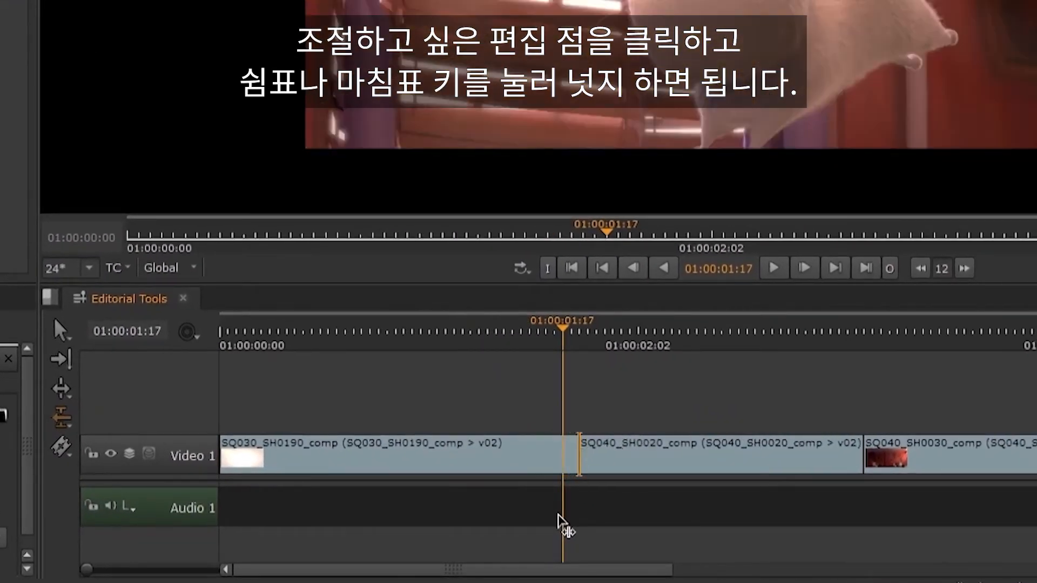
key("comma")
key("comma")
key("comma")
key("comma")
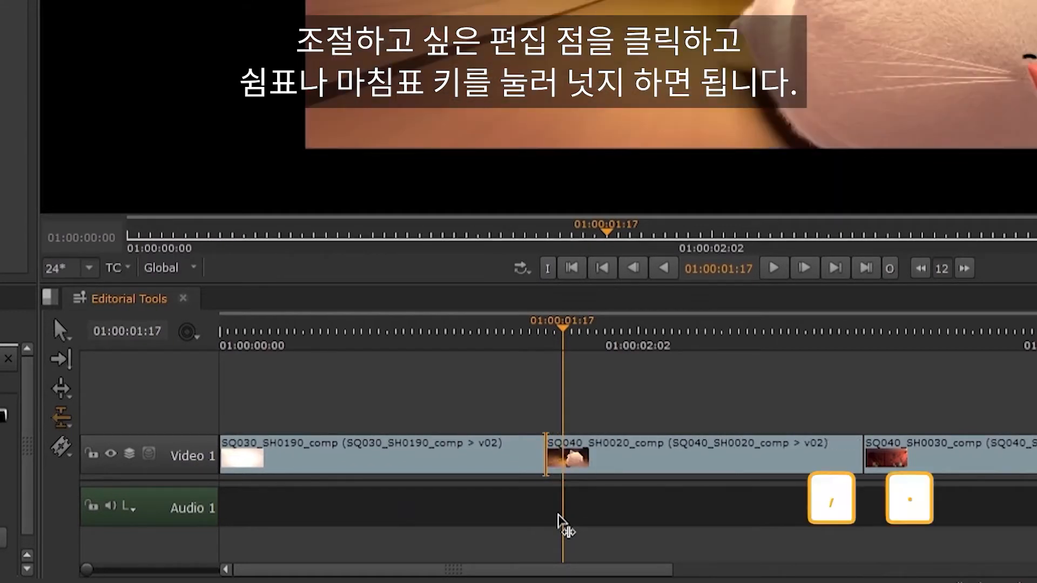
key("comma")
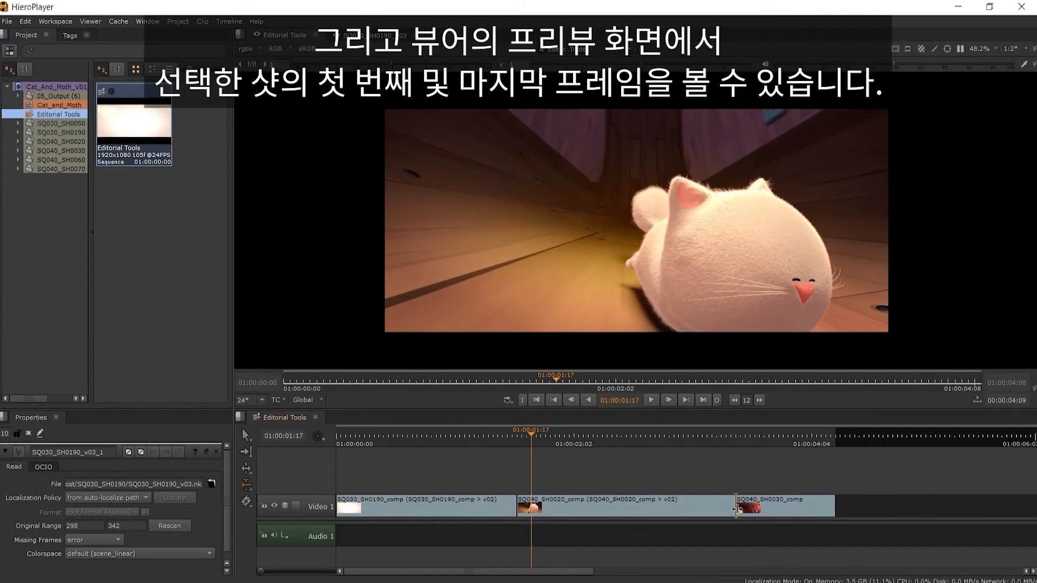
Roll the edit point between SQ040_SH0020_comp and SQ040_SH0030_comp to a later frame and move the playhead to 01:00:02:11.
left_click_drag(737, 508, 689, 497)
left_click_drag(546, 444, 616, 443)
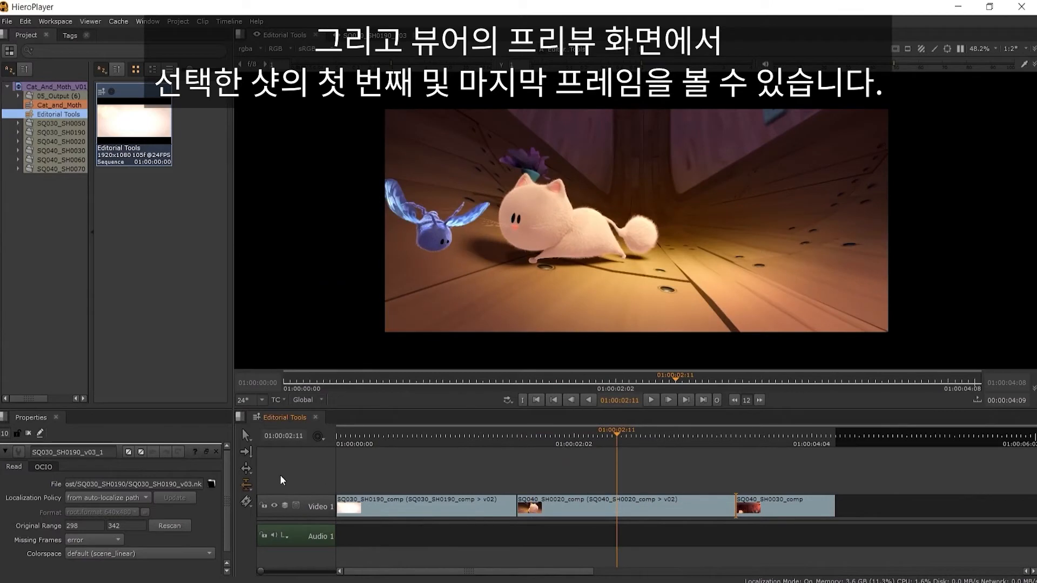
Shorten the end of SQ040_SH0020_comp by about 19 frames and the end of SQ030_SH0190_comp by about 9 frames with Ripple Edit.
left_click(249, 482)
left_click(290, 497)
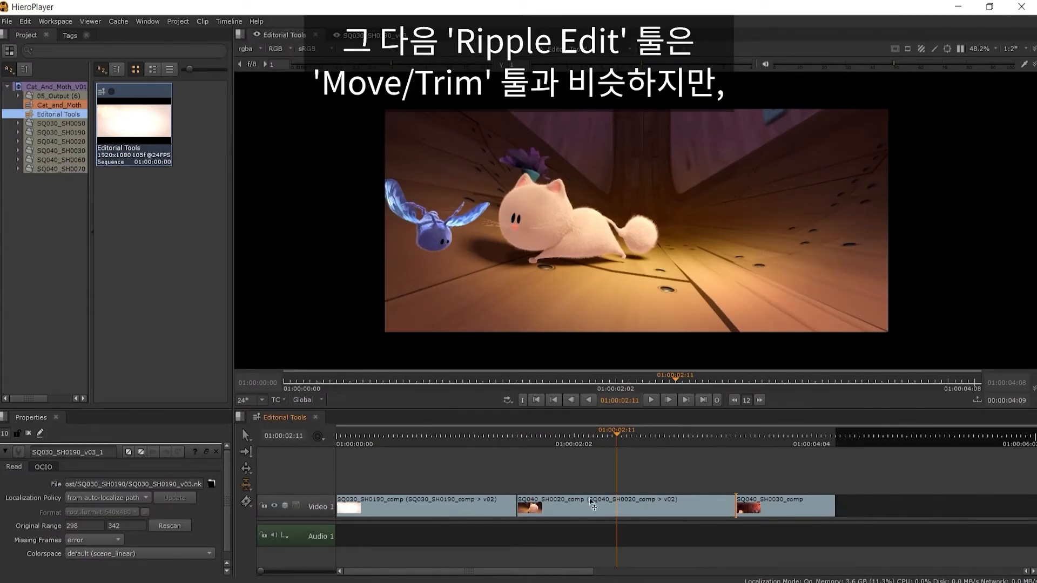
left_click(732, 511)
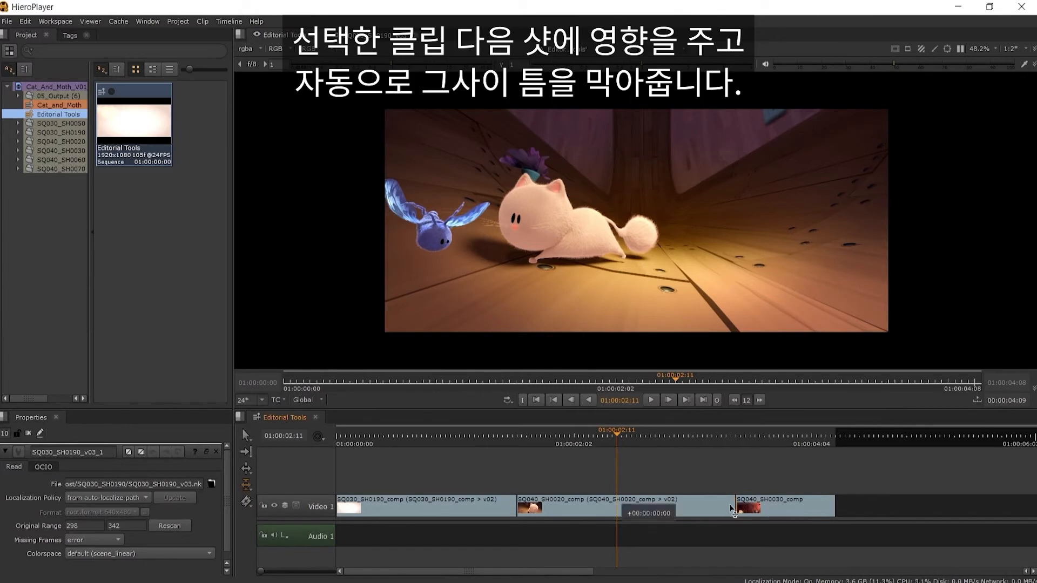
left_click_drag(728, 506, 645, 507)
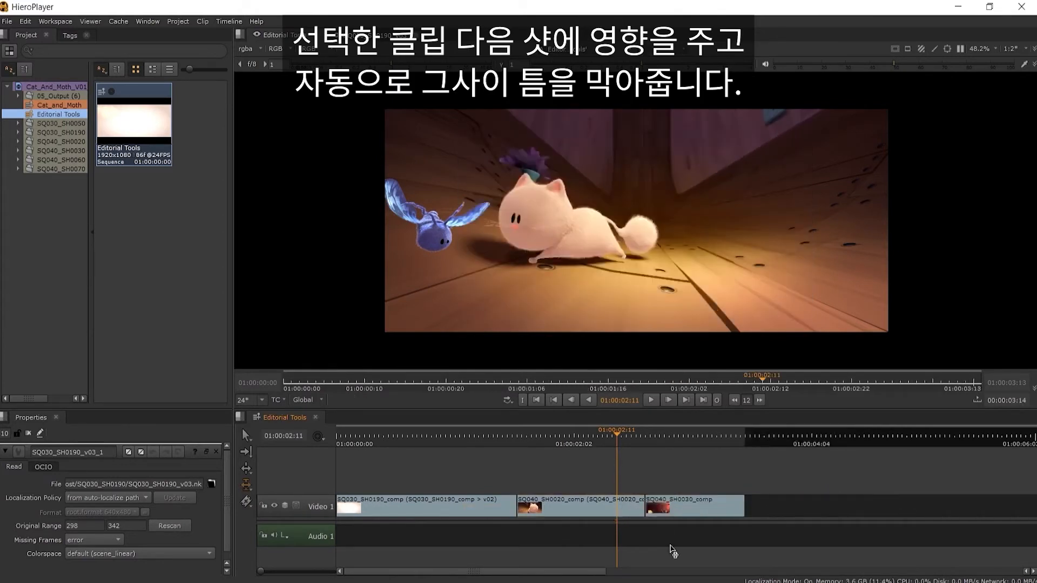
left_click_drag(509, 508, 465, 509)
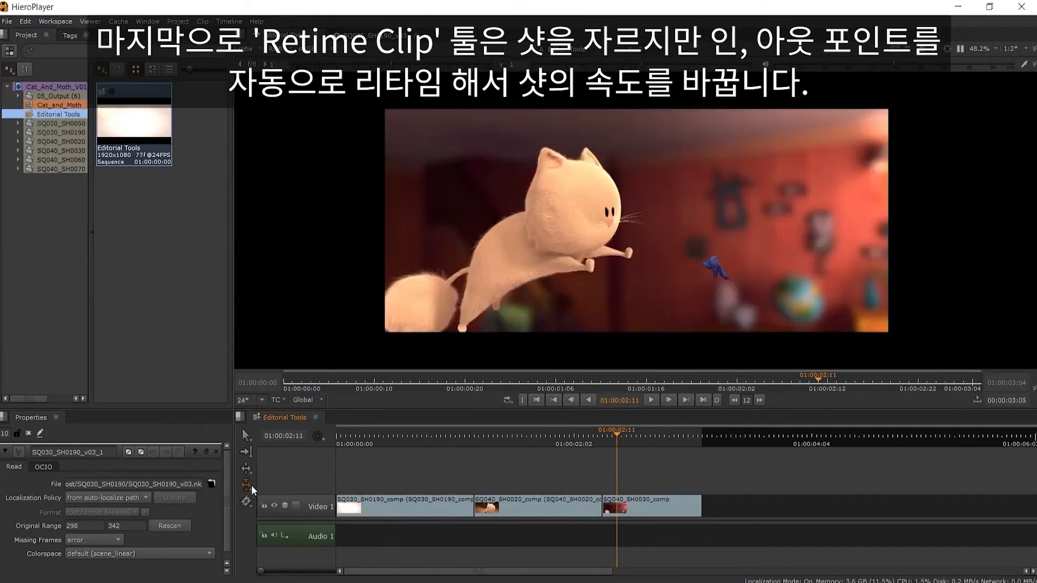
Slow SQ040_SH0030_comp on Video 1 down to 60.6% by stretching it with the Retime Clip tool.
left_click(246, 485)
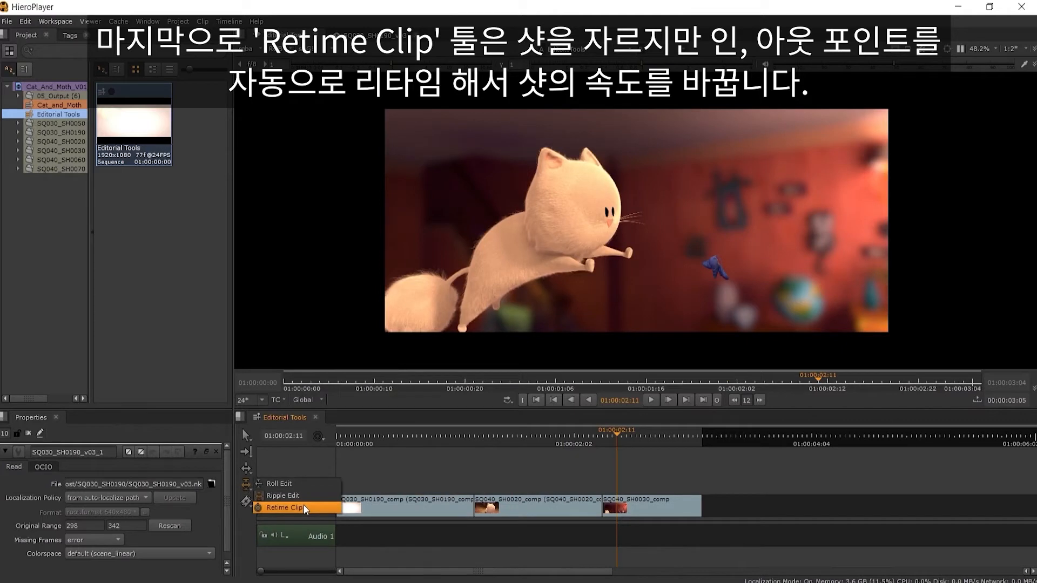
left_click(304, 506)
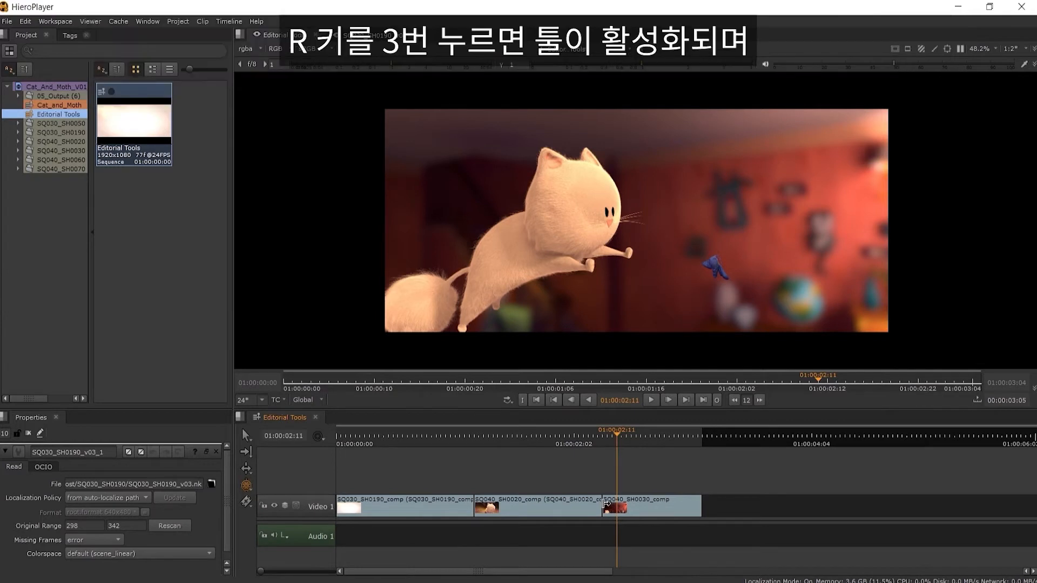
key("r")
key("r")
key("r")
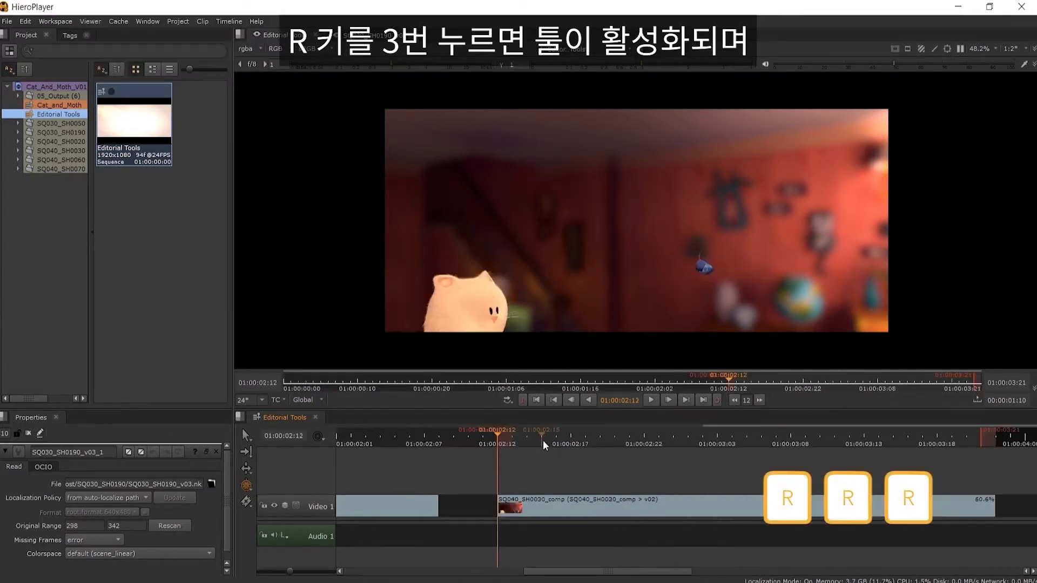
Play back the slowed SQ040_SH0030_comp and pull its end point earlier to retime it to 142.9%.
left_click(652, 400)
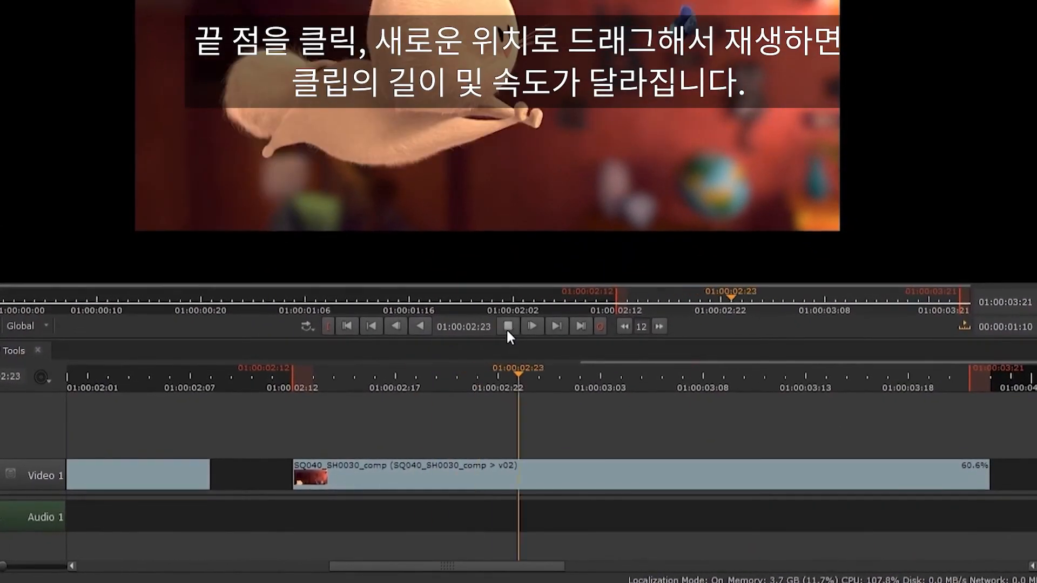
left_click(589, 368)
left_click_drag(988, 474, 587, 473)
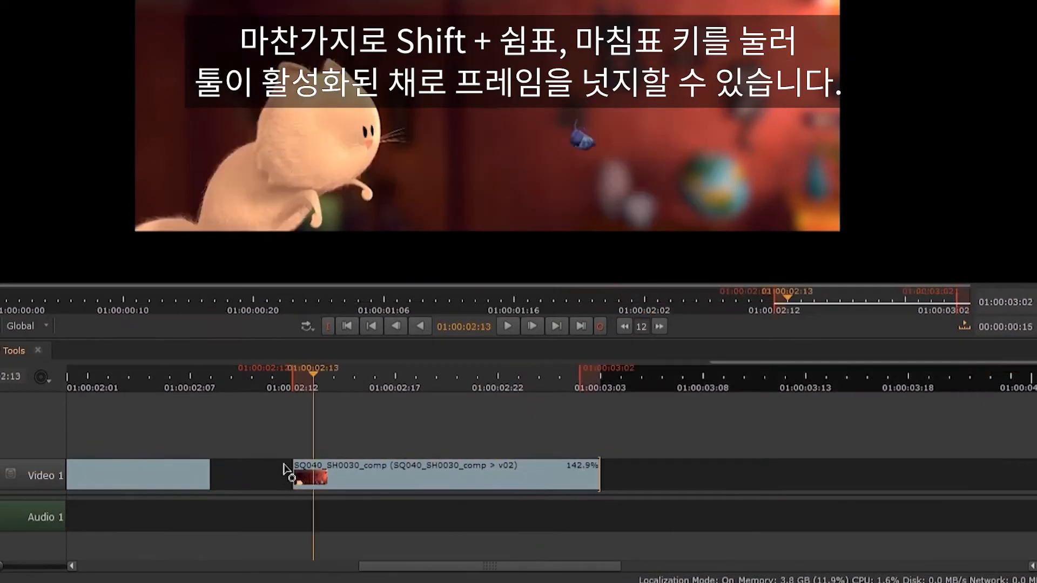
Nudge the retimed start point of SQ040_SH0030_comp earlier and later, varying its speed between 142.9% and 111.1%.
key("shift+comma")
key("shift+comma")
key("shift+comma")
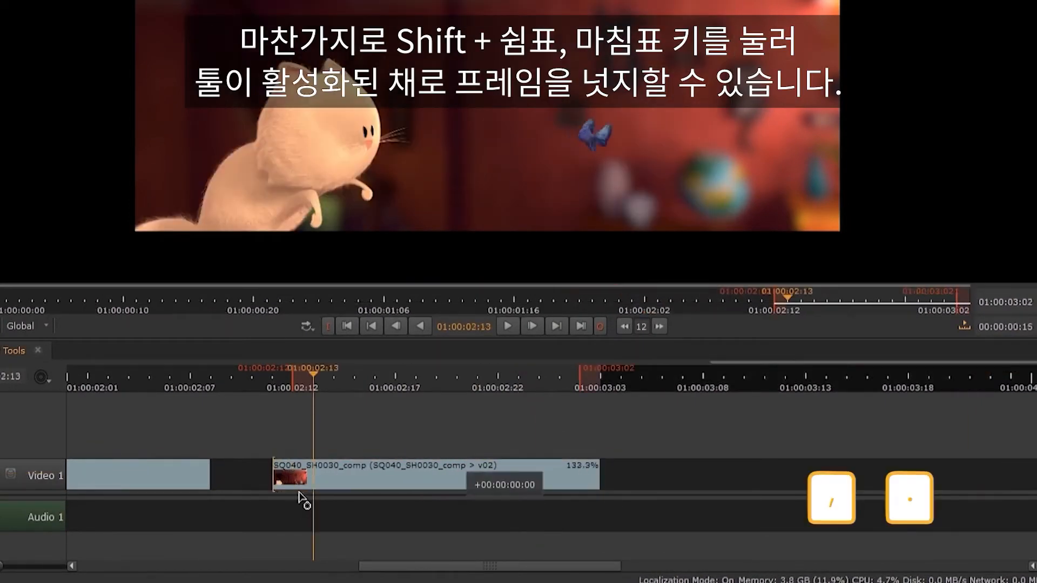
key("shift+comma")
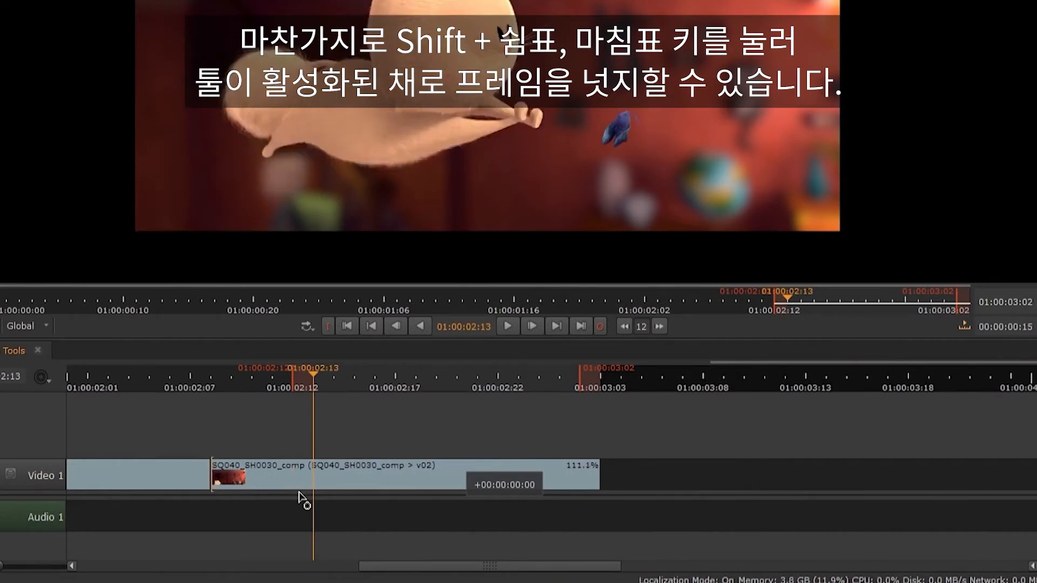
key("shift+period")
key("shift+comma")
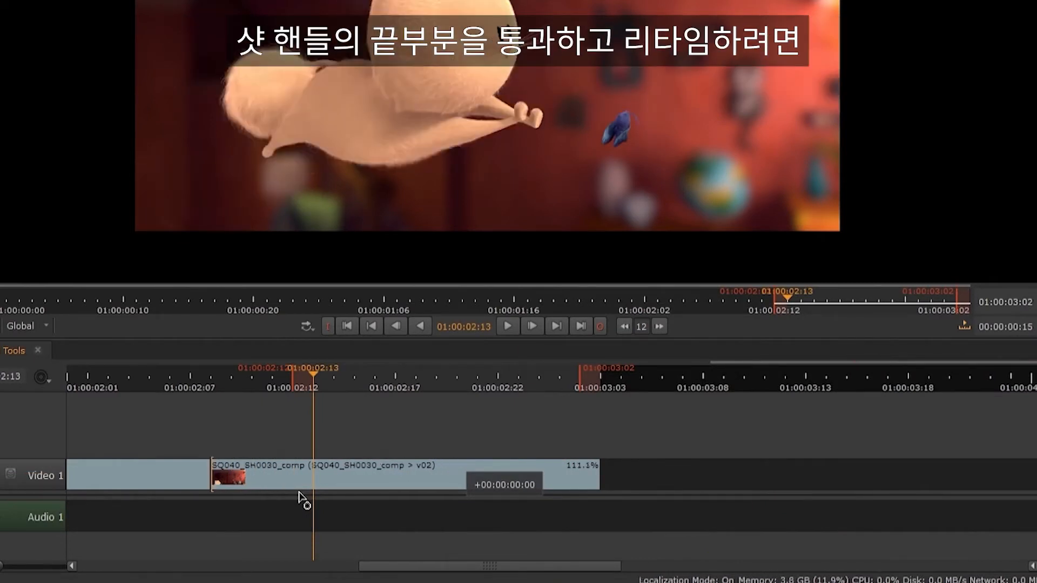
key("shift+period")
key("shift+period")
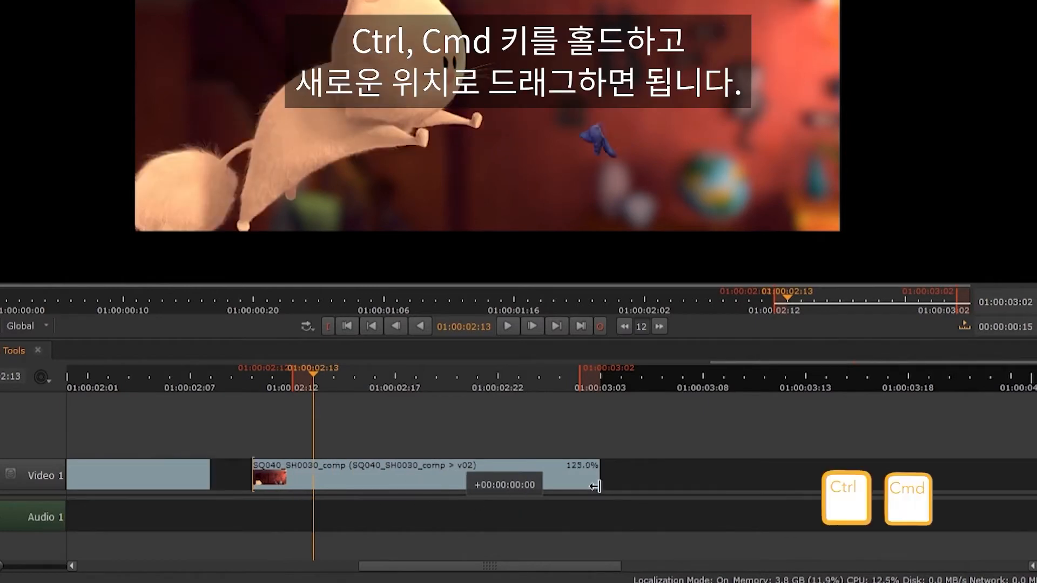
key("shift+period")
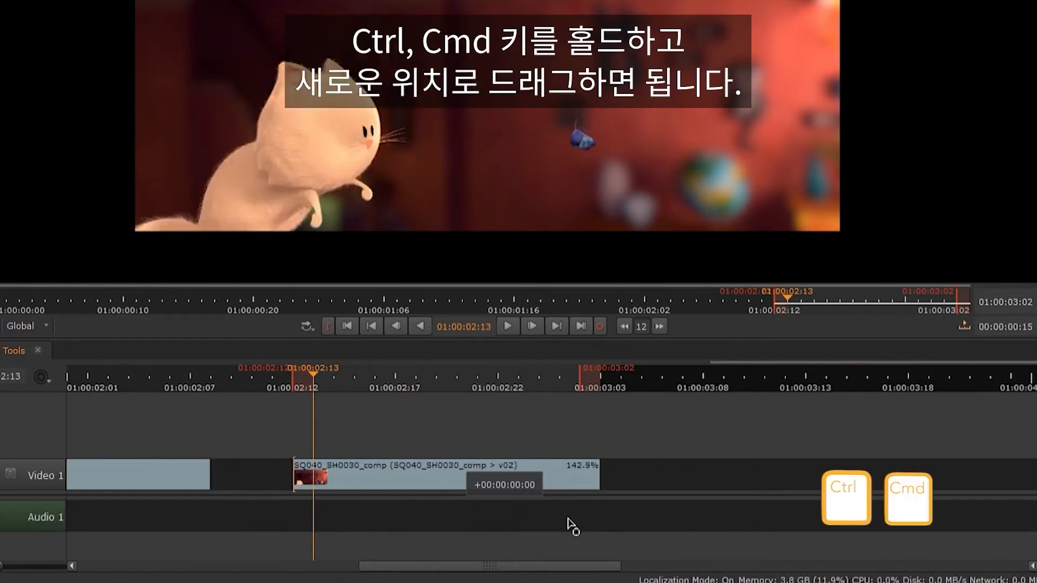
key("shift+comma")
key("shift+comma")
key("shift+comma")
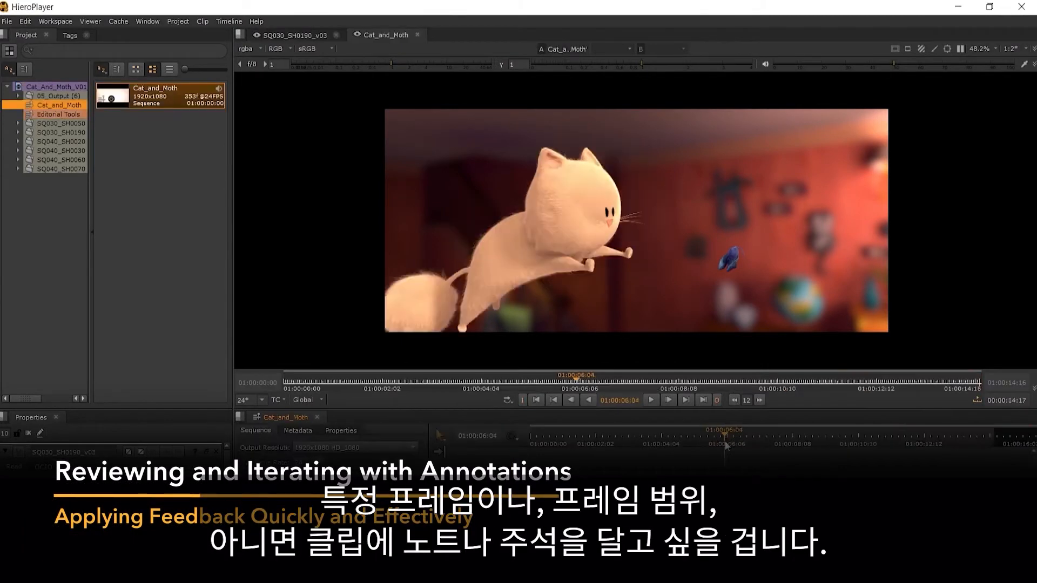
Scrub the Cat_and_Moth sequence slightly past 01:00:06:04 and mark the In and Out points for the annotation.
left_click_drag(724, 441, 729, 442)
key("i")
key("o")
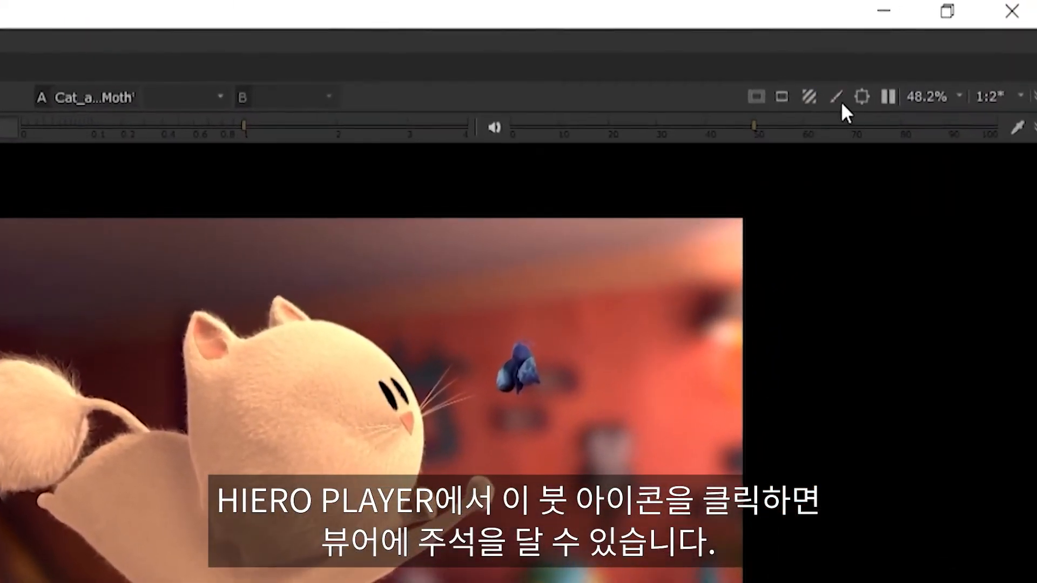
Turn on annotations in the viewer and try the new-annotation ranges In/Out Points and Current Item.
left_click(840, 97)
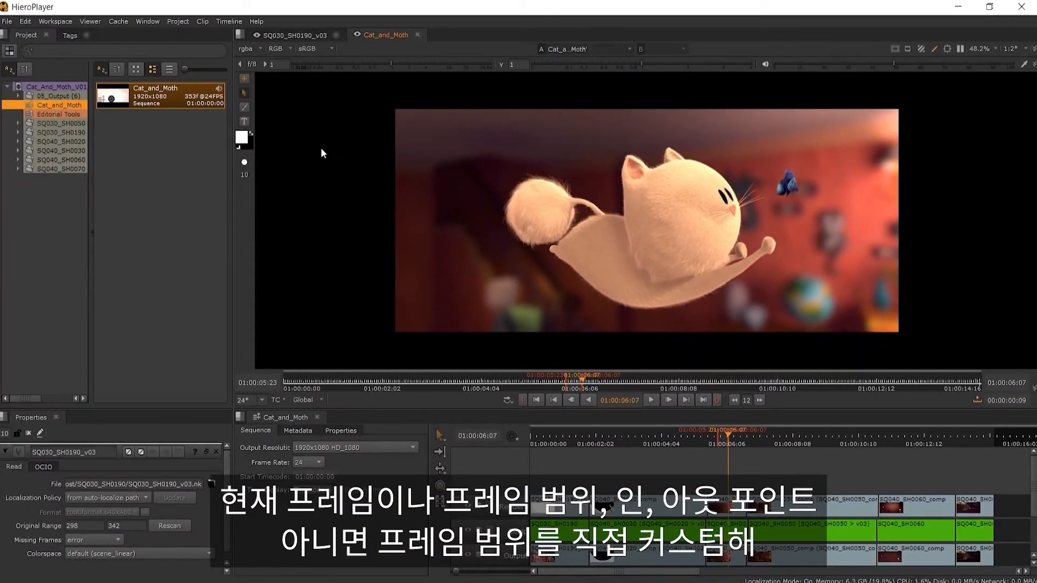
left_click(244, 79)
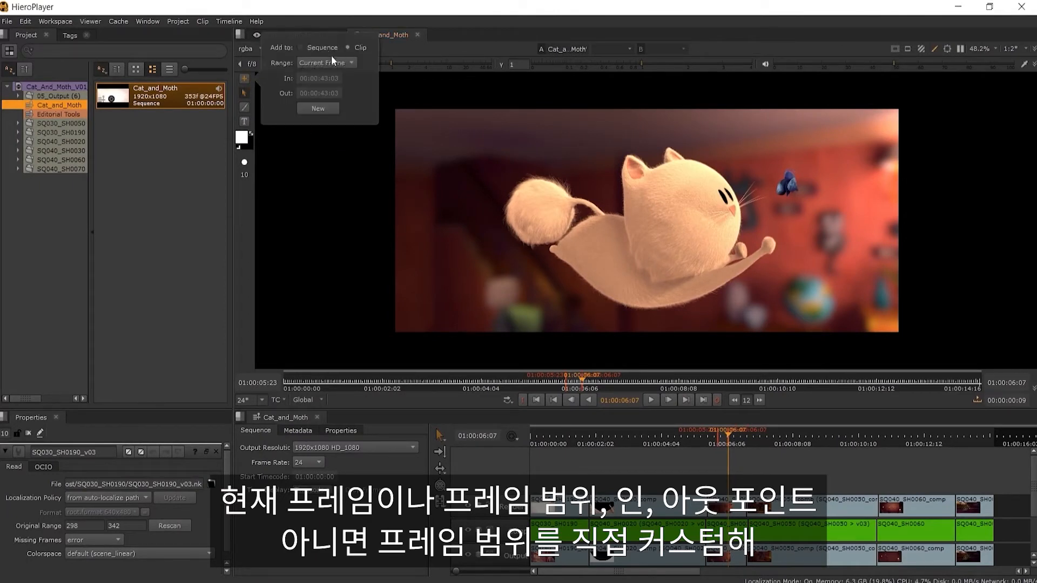
left_click(348, 64)
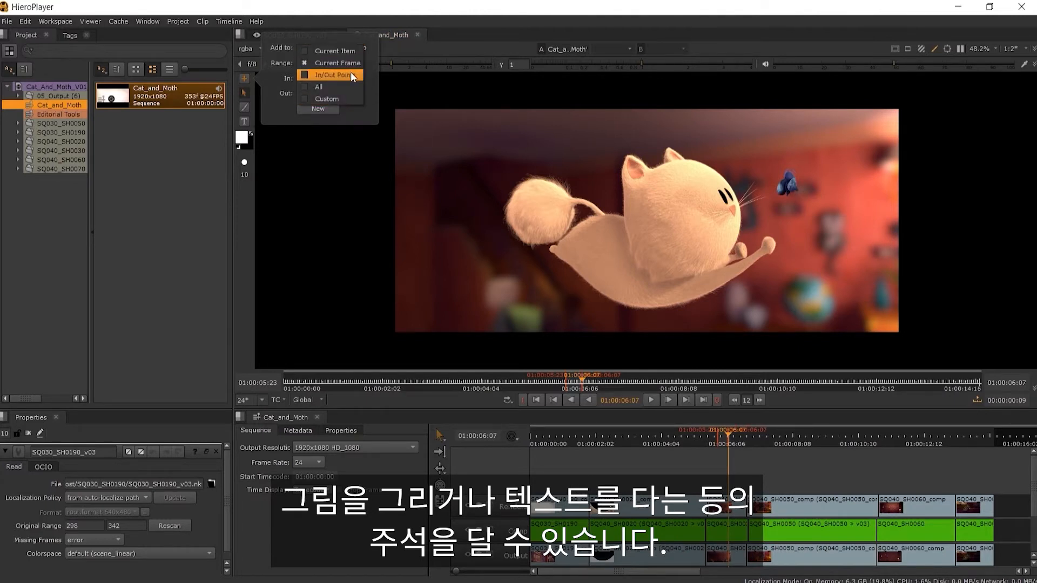
left_click(351, 75)
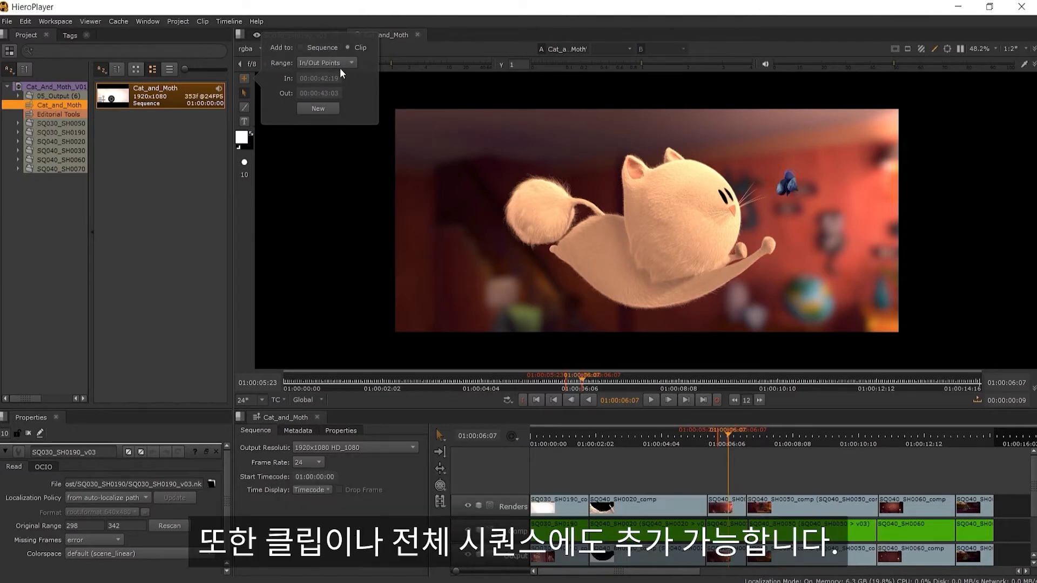
left_click(341, 61)
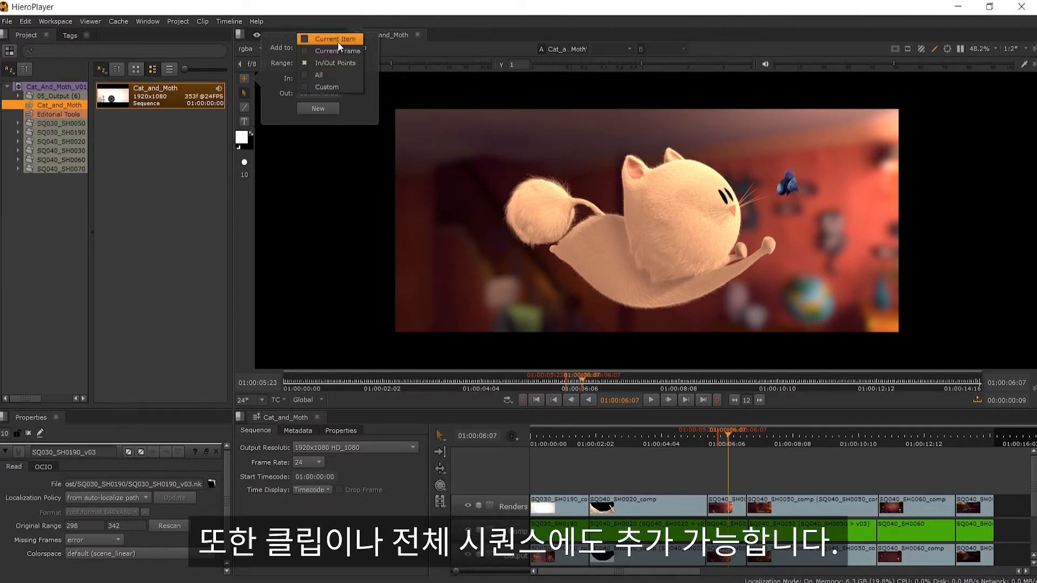
left_click(338, 40)
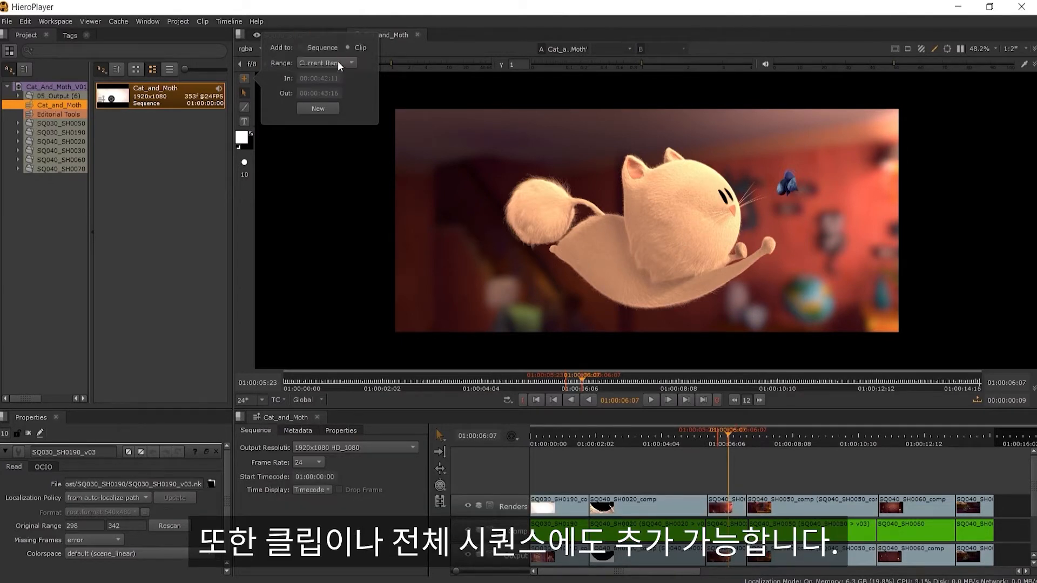
left_click(297, 148)
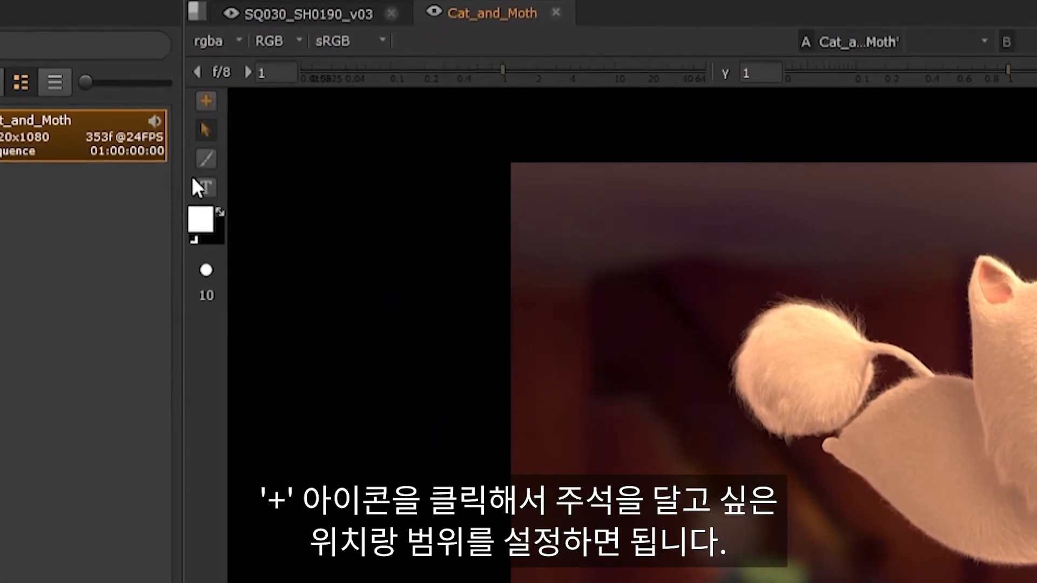
Create a new brush annotation on the clip SQ040_SH0030_comp_v02 with the range Current Item.
left_click(206, 101)
left_click(360, 39)
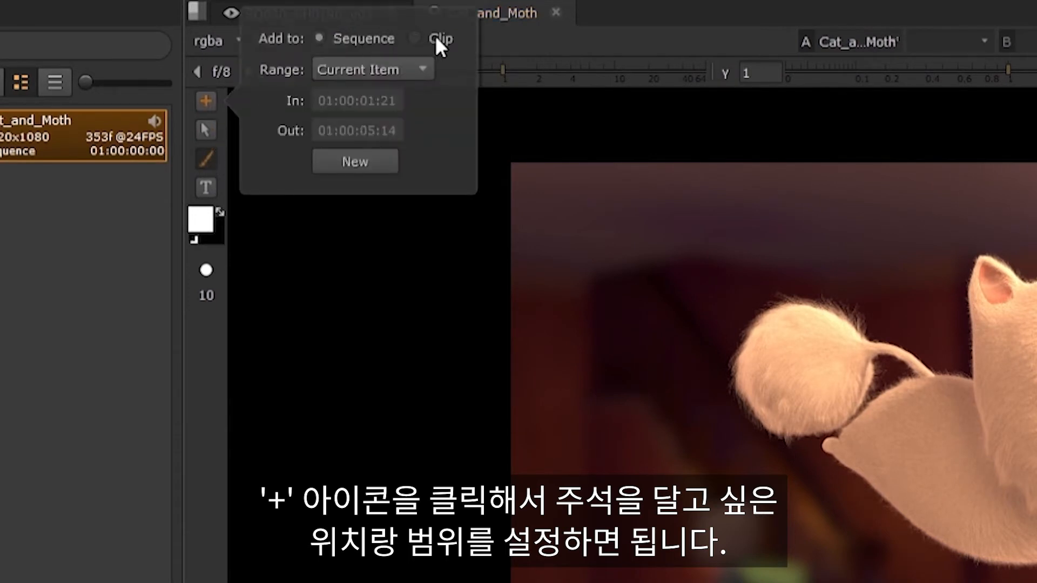
left_click(442, 37)
left_click(422, 67)
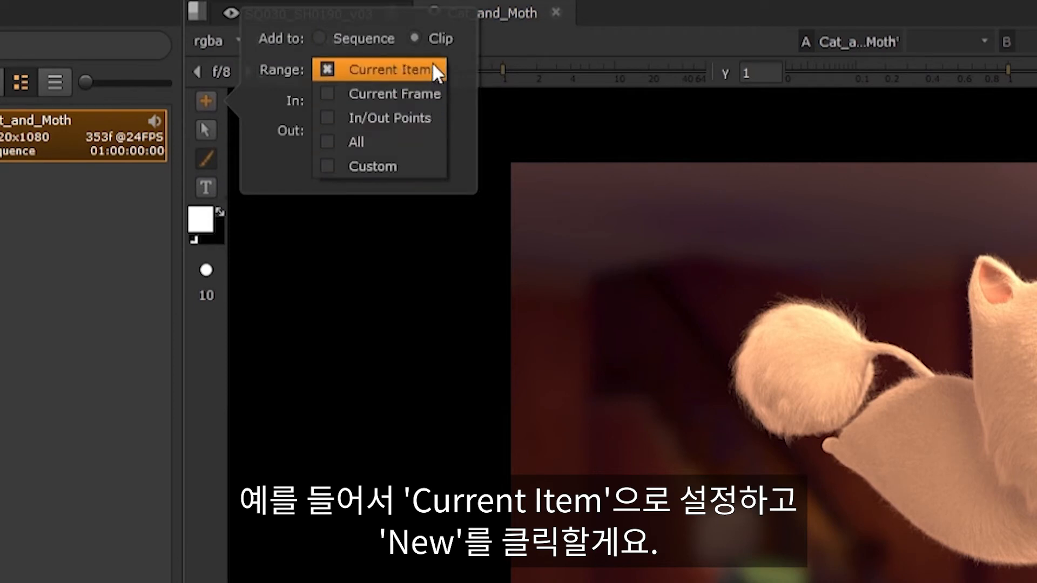
left_click(432, 70)
left_click(373, 156)
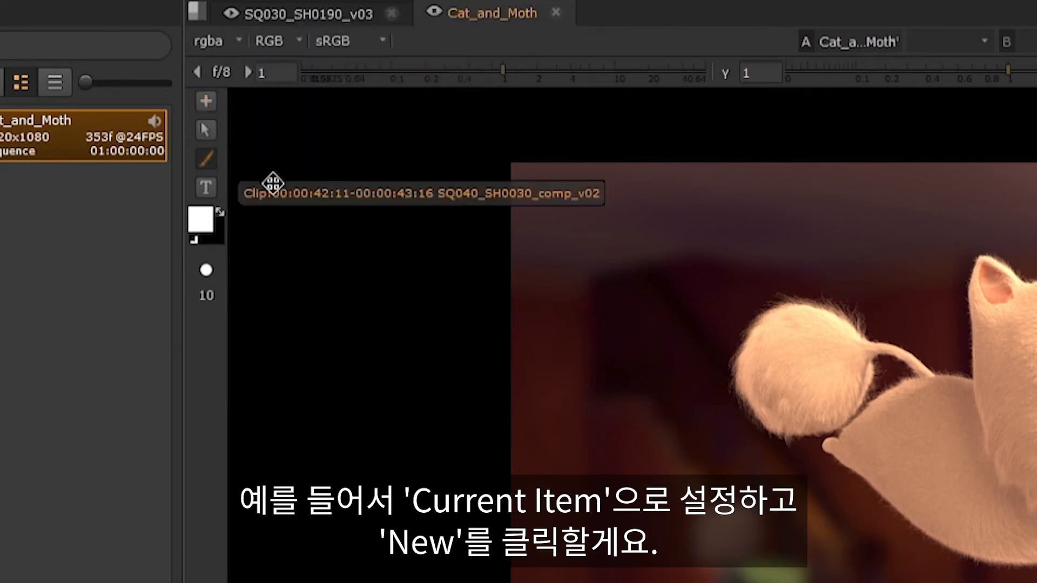
Set the paint colour to orange and draw a freehand circle around the blue moth.
left_click(215, 225)
mouse_move(326, 248)
left_mouse_down()
mouse_move(349, 216)
mouse_move(373, 213)
mouse_move(364, 179)
mouse_move(350, 174)
mouse_move(361, 186)
left_mouse_up()
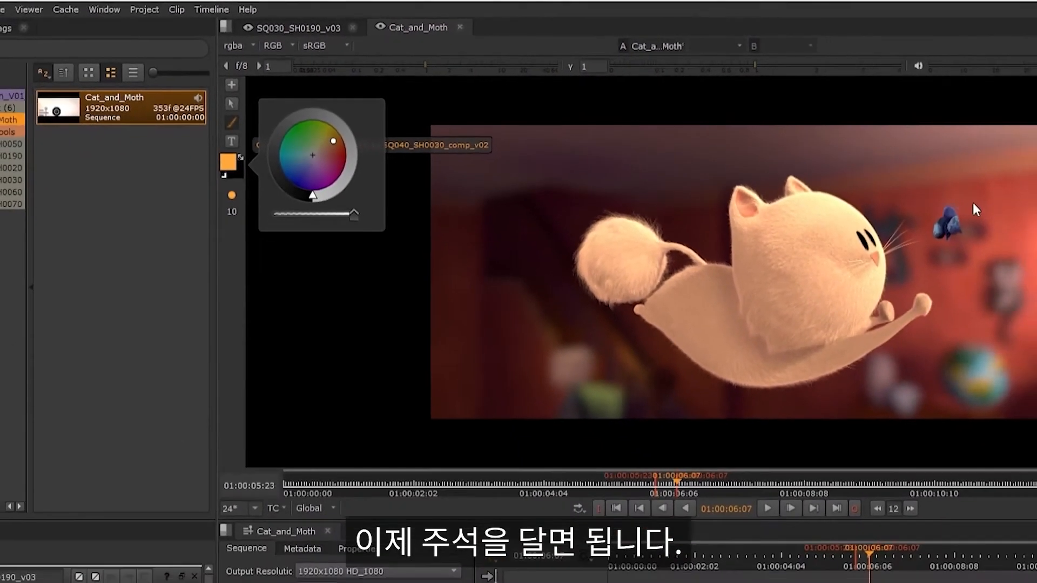
mouse_move(975, 209)
left_mouse_down()
mouse_move(940, 186)
mouse_move(906, 245)
mouse_move(935, 259)
mouse_move(971, 252)
left_mouse_up()
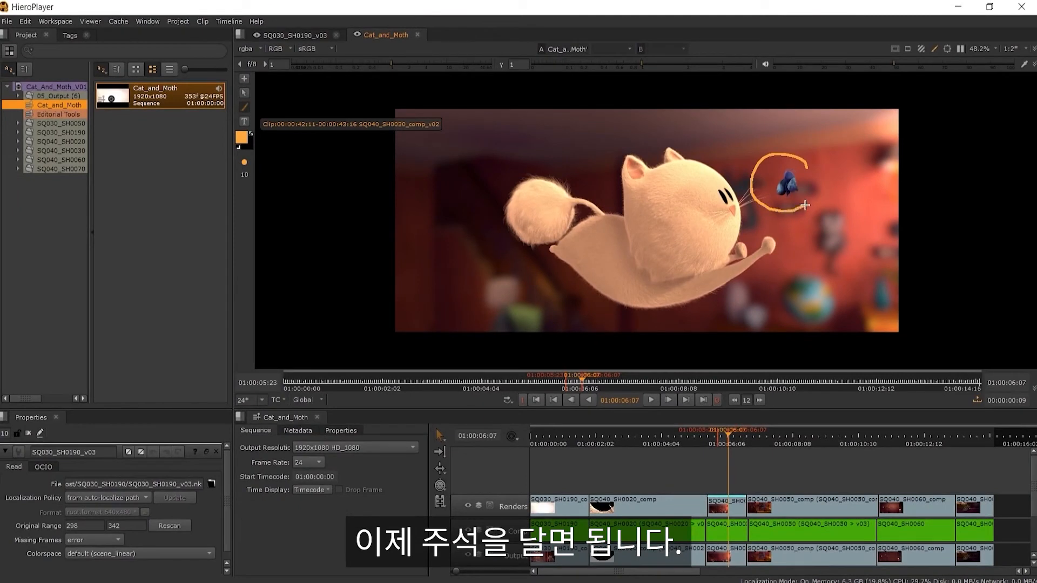
mouse_move(805, 205)
left_mouse_down()
mouse_move(817, 184)
mouse_move(805, 160)
left_mouse_up()
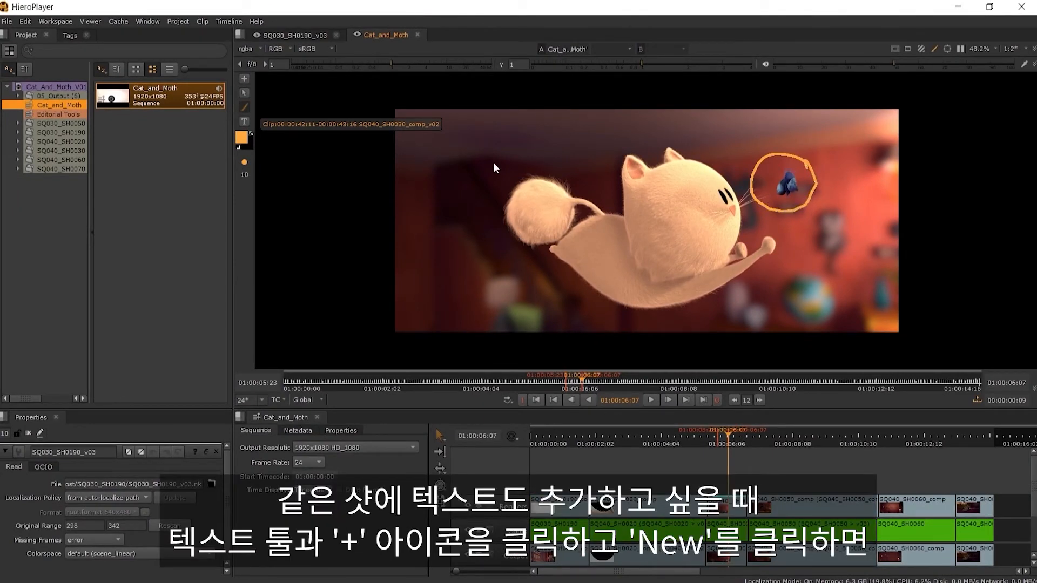
Create a new text annotation over the same clip range and place the text "move to the right" beside the circled moth.
left_click(244, 121)
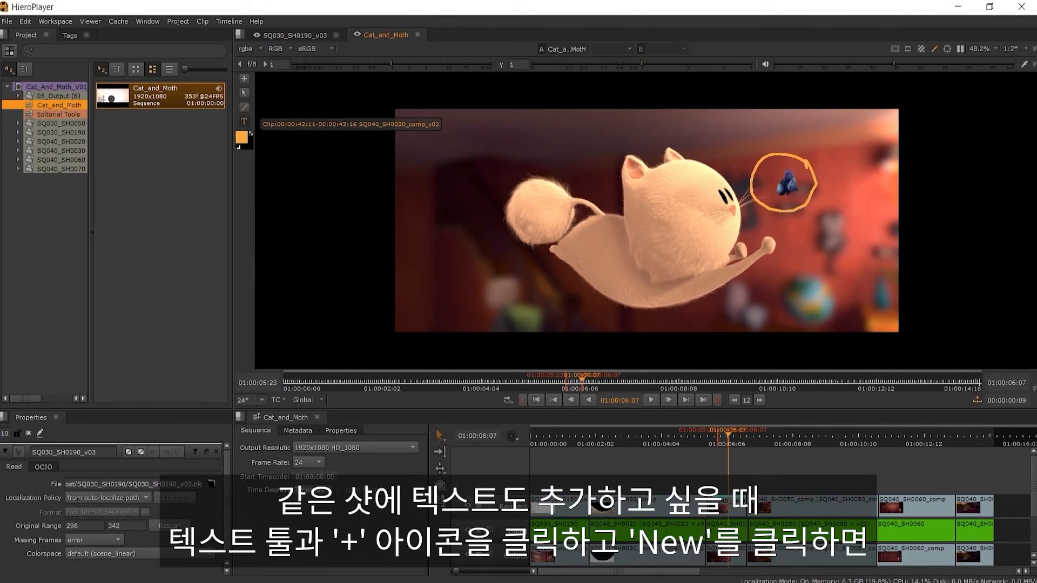
left_click(245, 79)
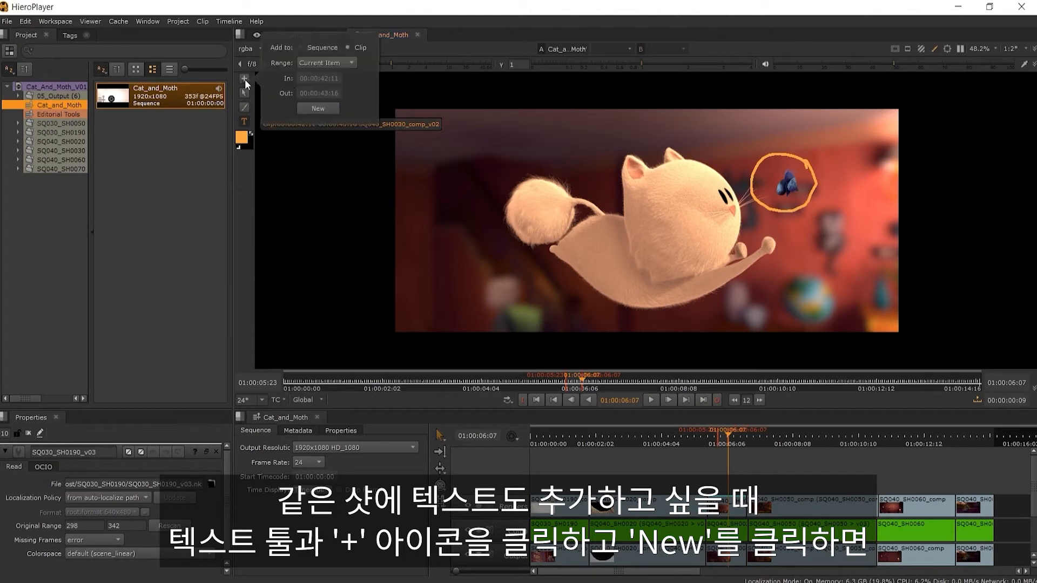
left_click(323, 108)
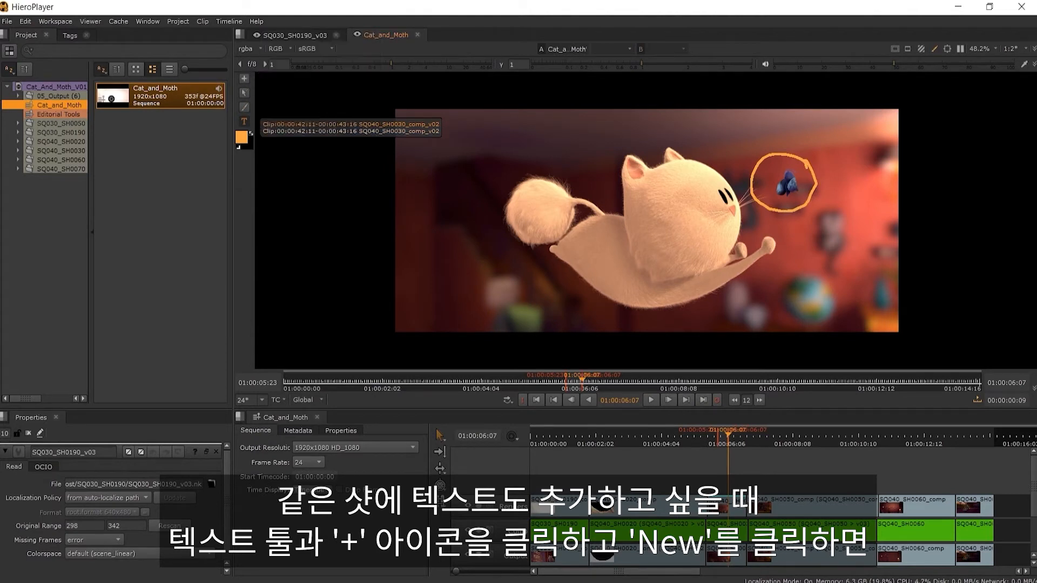
left_click(823, 206)
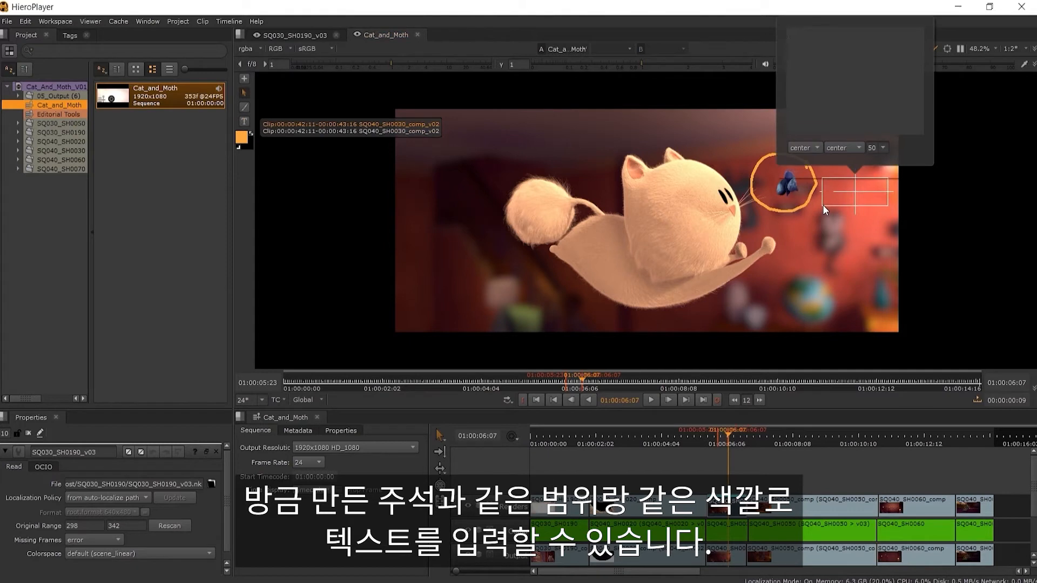
type("move to the right")
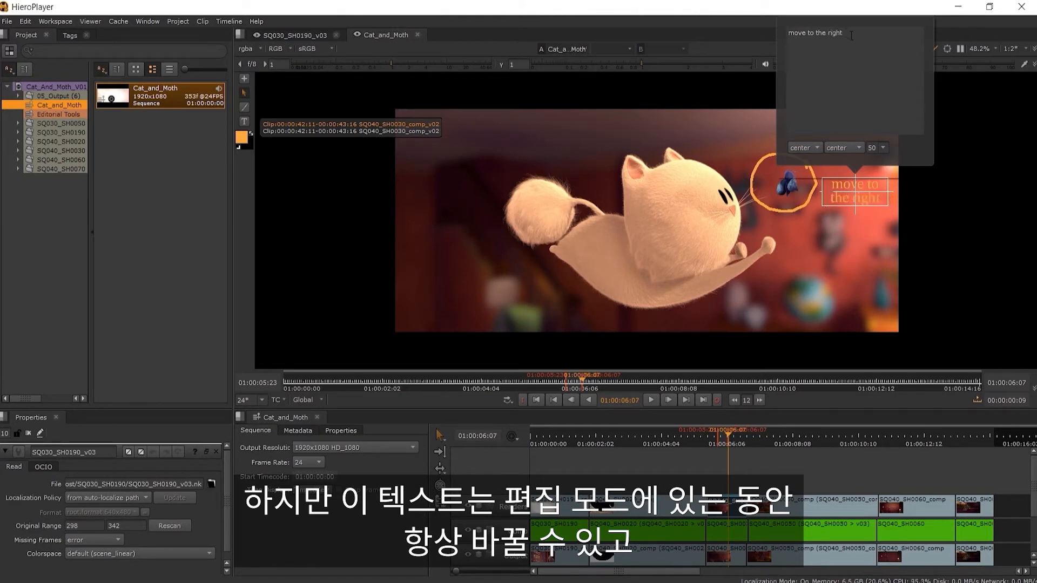
Recolour the "move to the right" text mint green and move it above the orange circle.
left_click(242, 137)
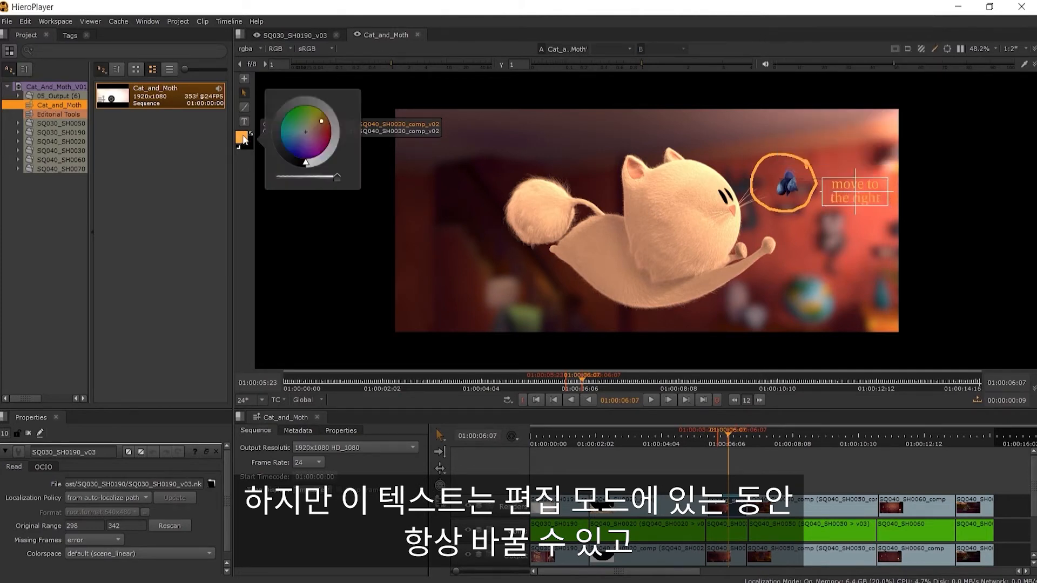
left_click_drag(314, 145, 296, 128)
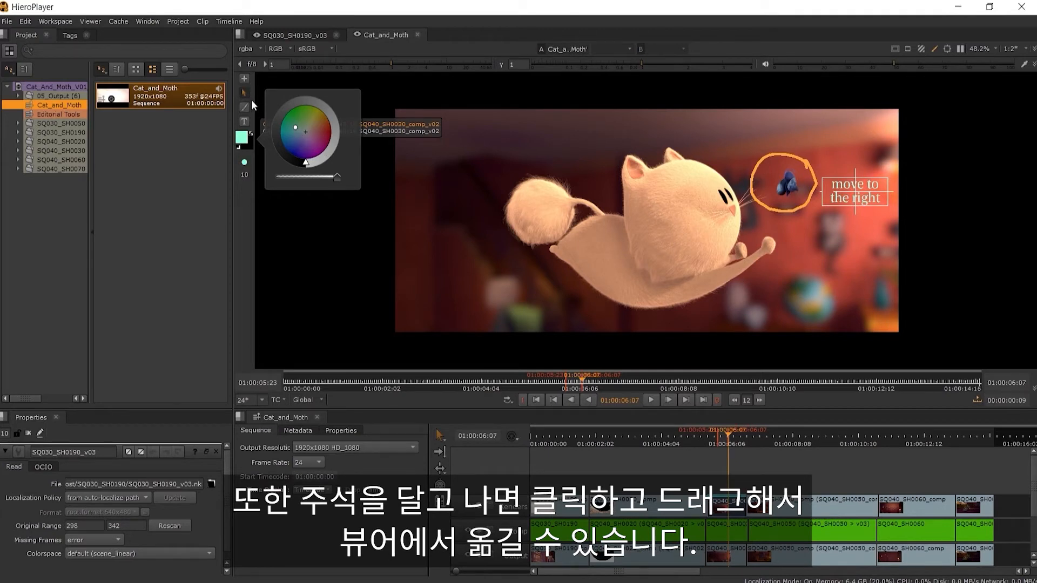
left_click_drag(853, 192, 824, 142)
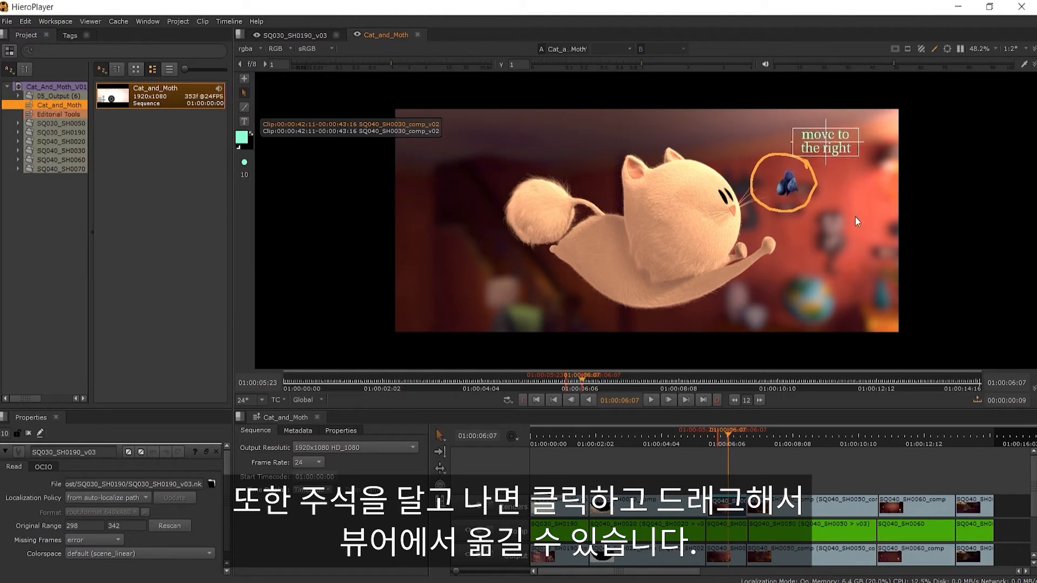
left_click(903, 217)
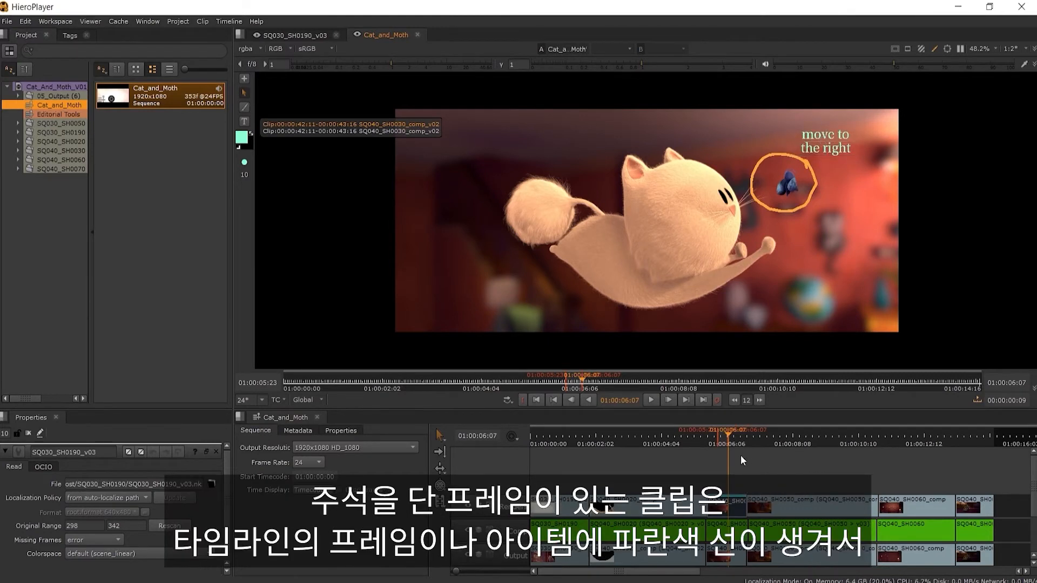
Create a brush annotation with the range In/Out Points and draw a mint green circle with an arrow to the right of the moth.
scroll(717, 508, "up", 5)
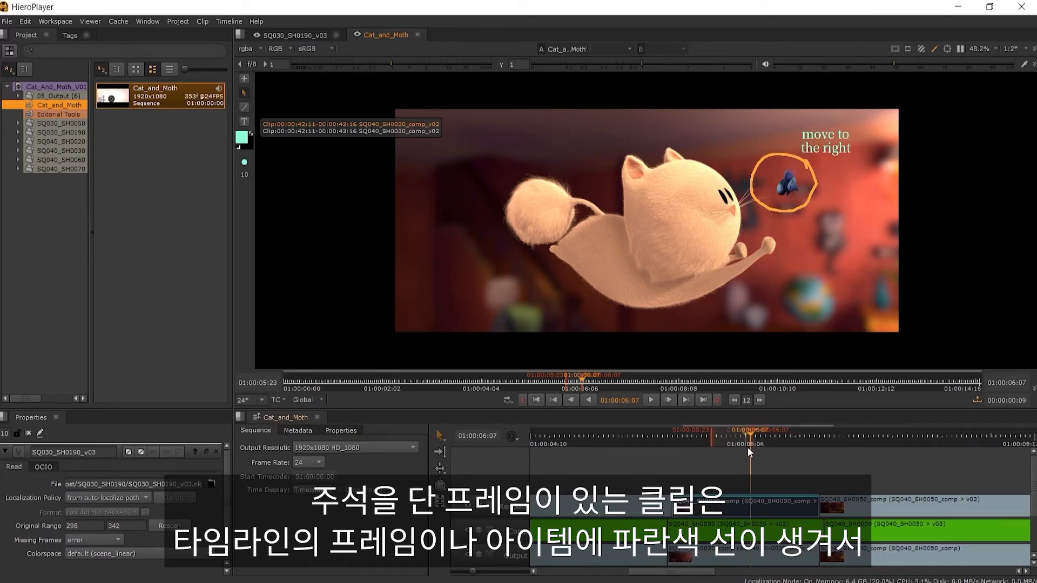
mouse_move(750, 447)
left_mouse_down()
mouse_move(779, 436)
mouse_move(851, 437)
mouse_move(636, 449)
mouse_move(751, 432)
left_mouse_up()
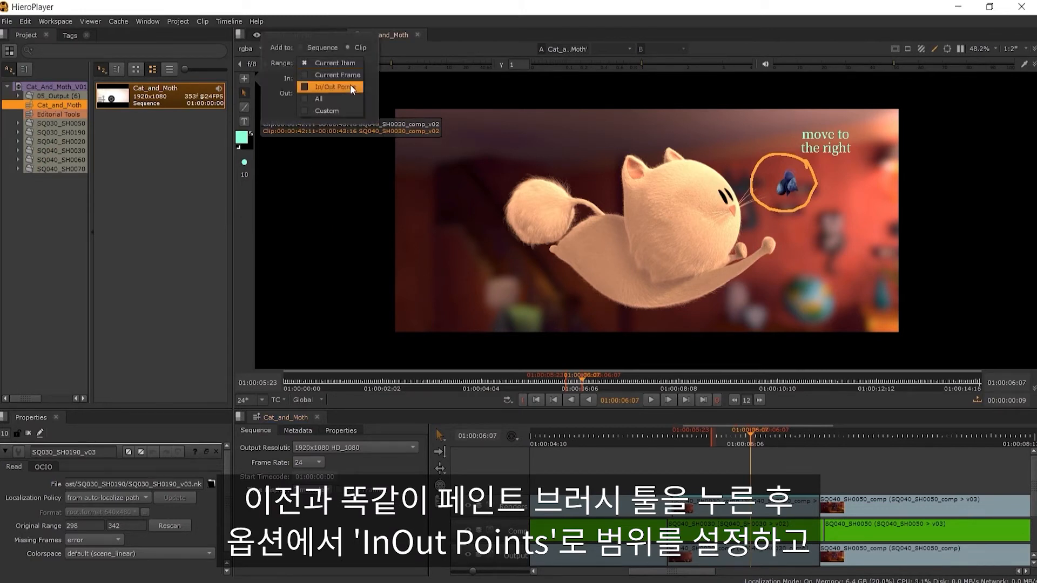
left_click(350, 85)
left_click(243, 107)
left_click(244, 80)
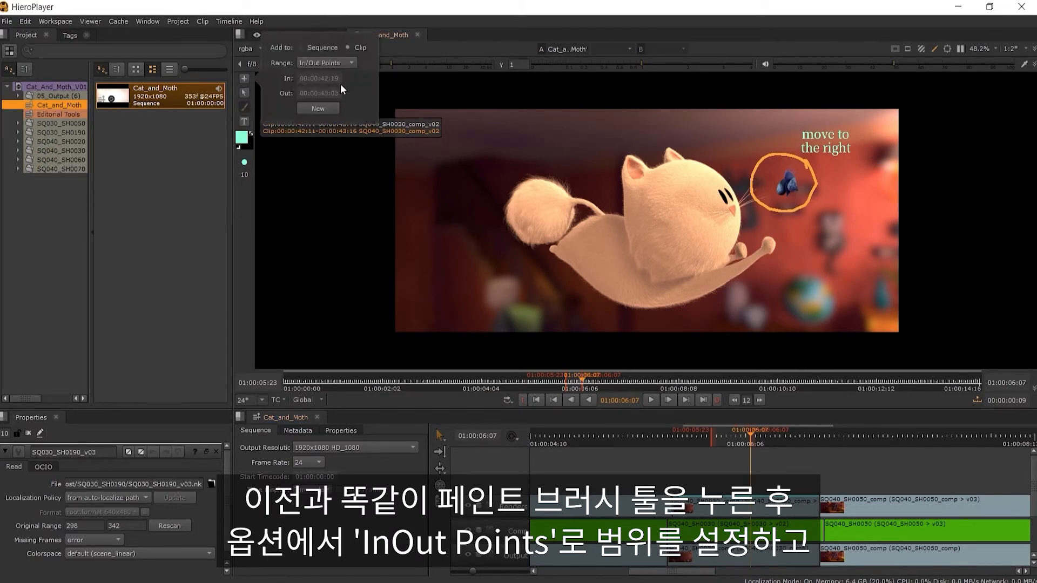
left_click(314, 108)
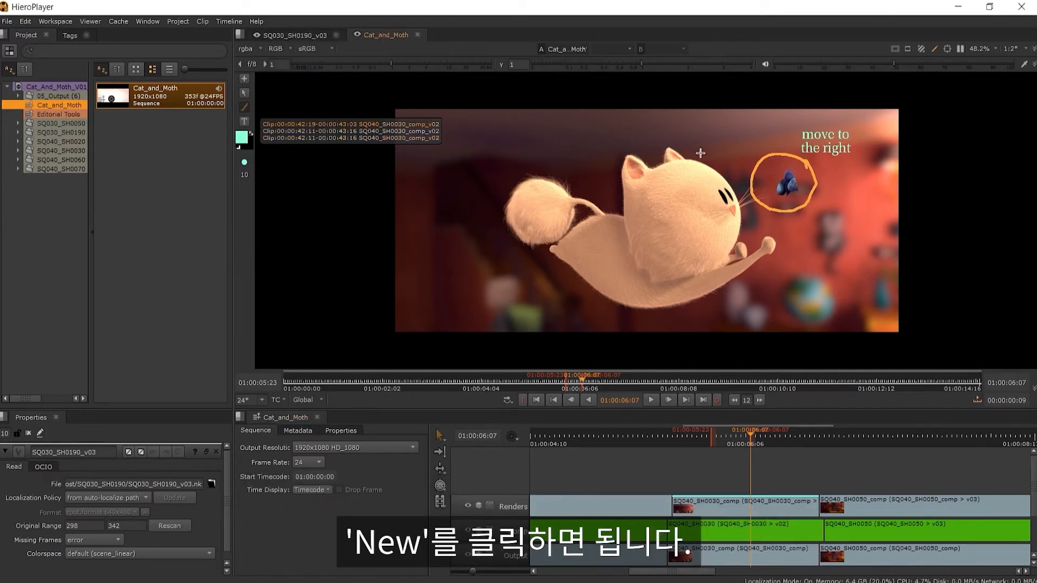
mouse_move(825, 170)
left_mouse_down()
mouse_move(813, 168)
mouse_move(795, 194)
mouse_move(836, 200)
mouse_move(836, 174)
mouse_move(824, 170)
mouse_move(816, 193)
left_mouse_up()
Scrub back to 01:00:06:06 and set the new-annotation range to Custom for manual In and Out points.
mouse_move(750, 436)
left_mouse_down()
mouse_move(681, 434)
mouse_move(745, 427)
left_mouse_up()
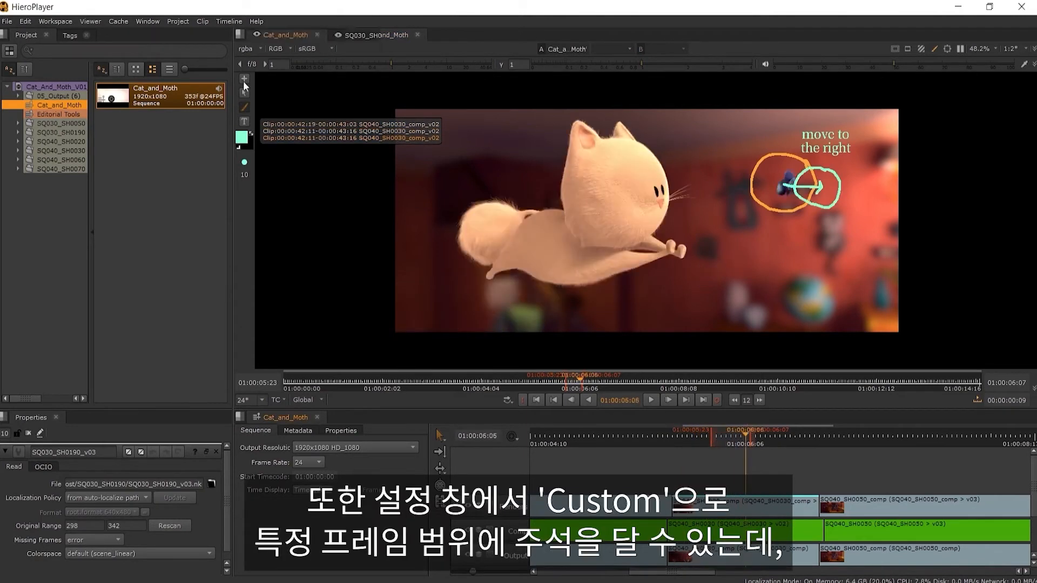
left_click(243, 83)
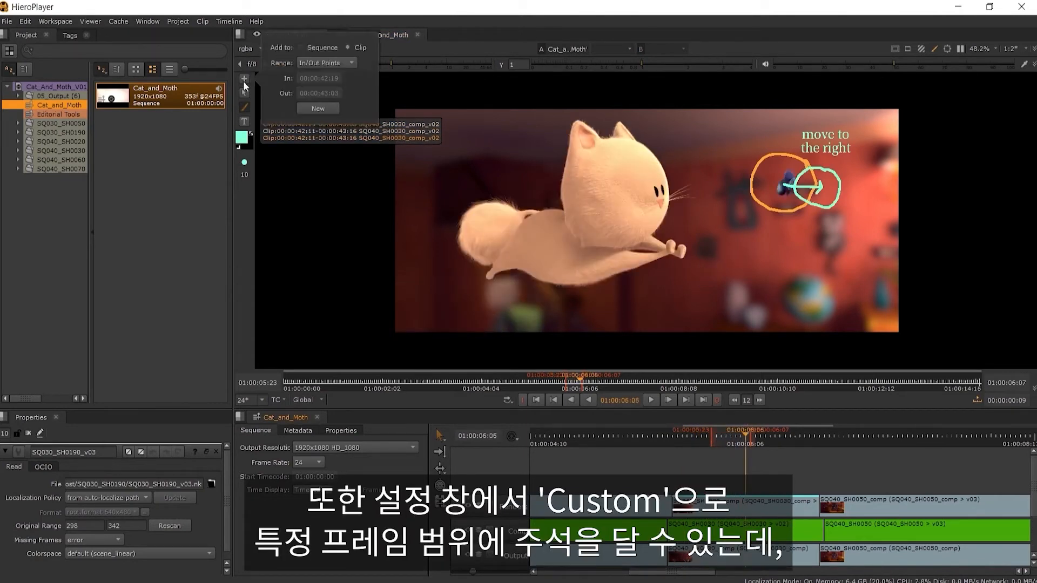
left_click(330, 60)
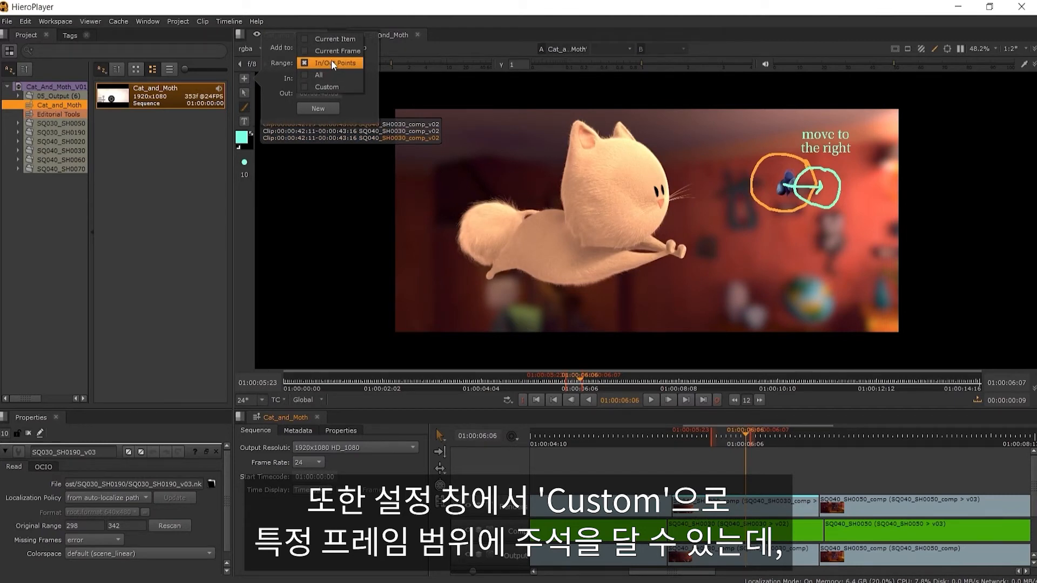
left_click(345, 89)
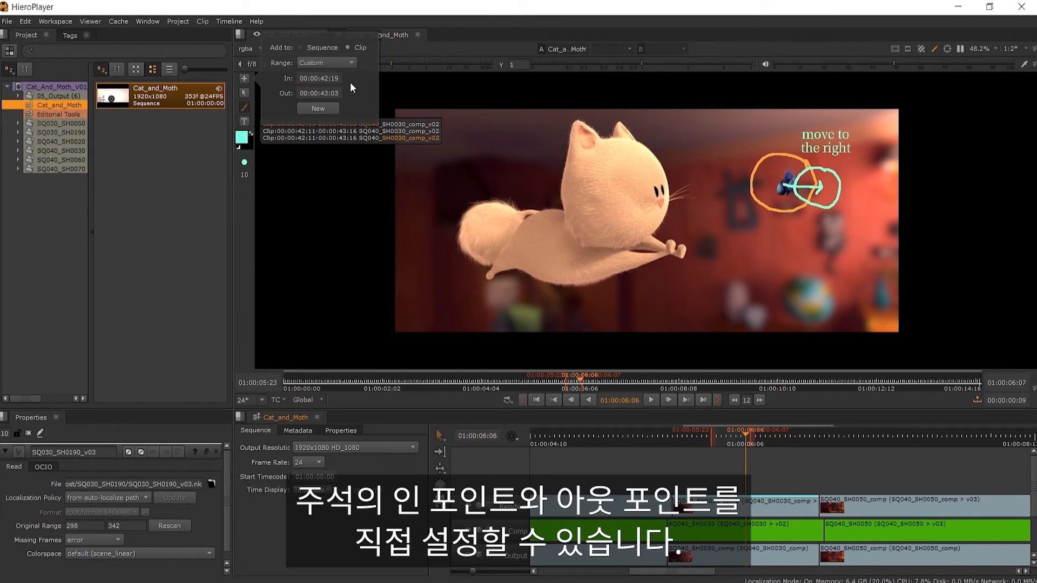
left_click_drag(301, 79, 348, 92)
left_click(336, 109)
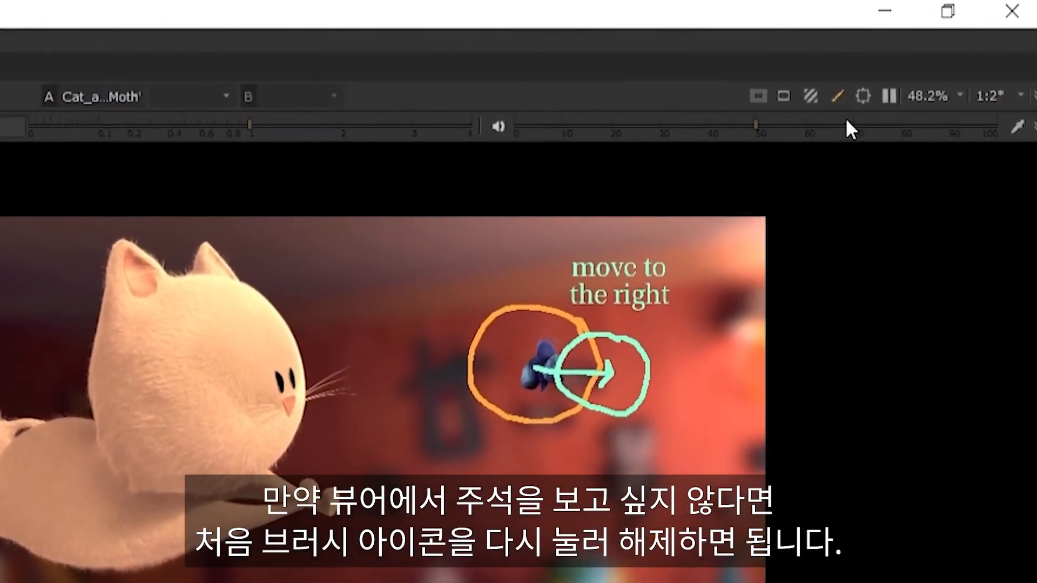
Hide the annotations in the viewer and clear the sequence's In and Out points.
left_click(837, 96)
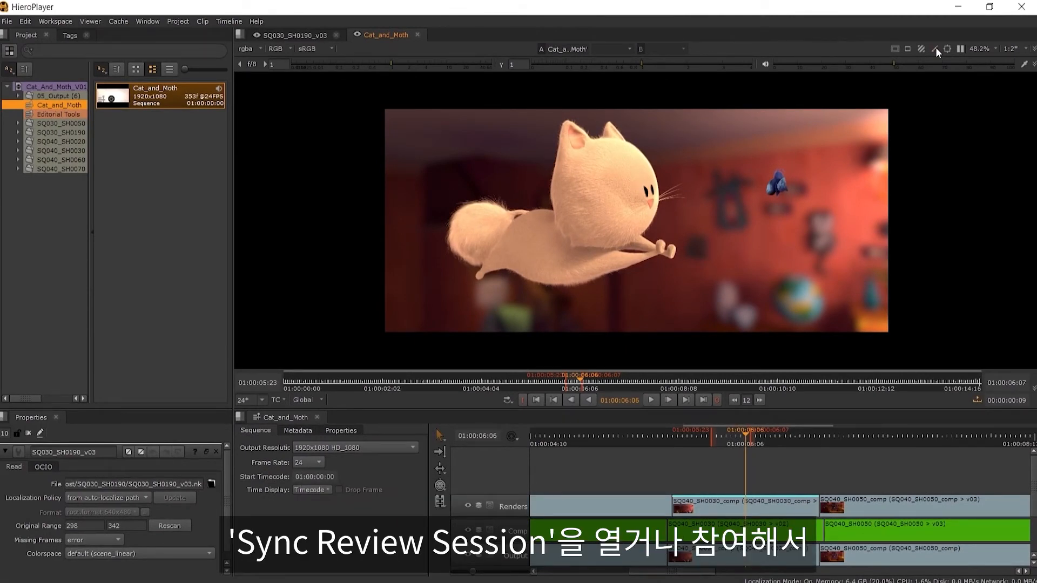
left_click(976, 400)
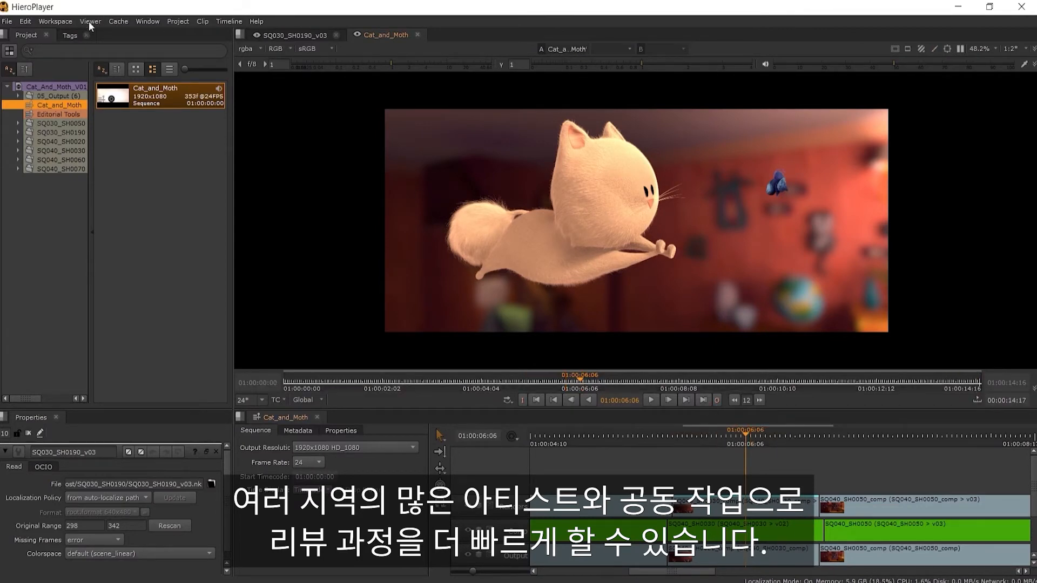
Switch to the Sync Session workspace.
left_click(55, 22)
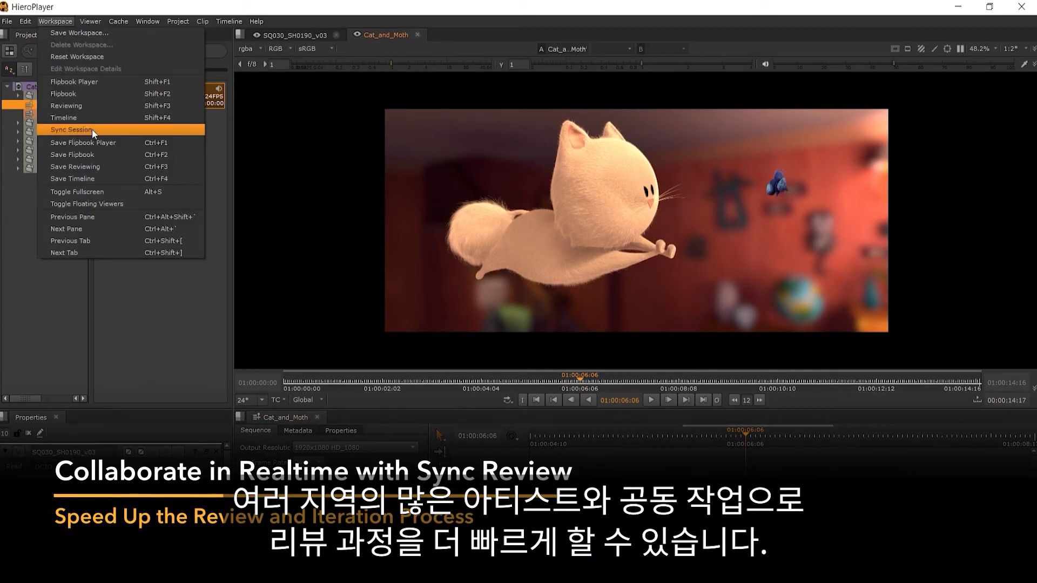
left_click(92, 129)
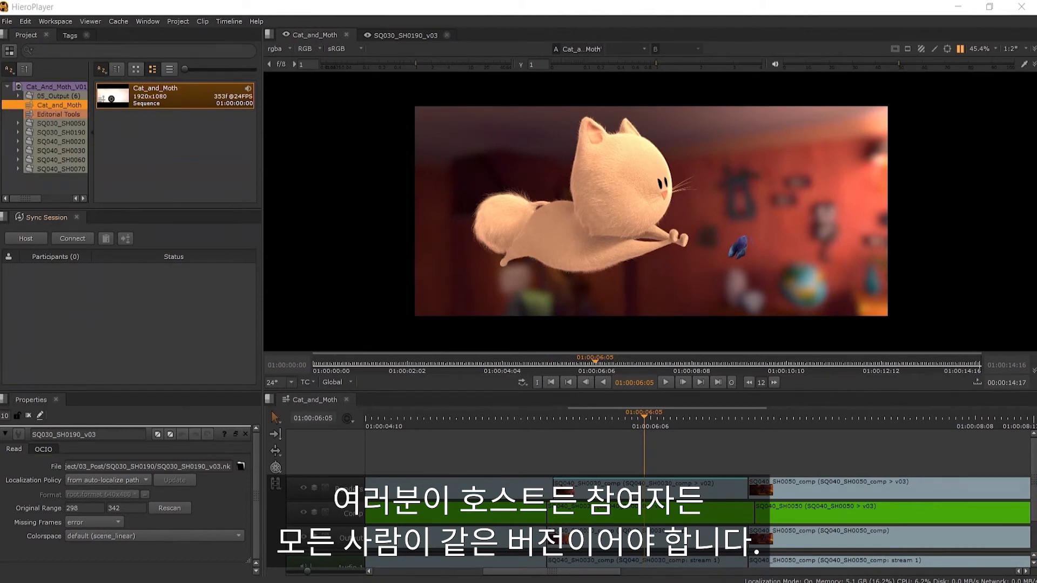
View the program's version information and close it.
left_click(256, 21)
left_click(294, 130)
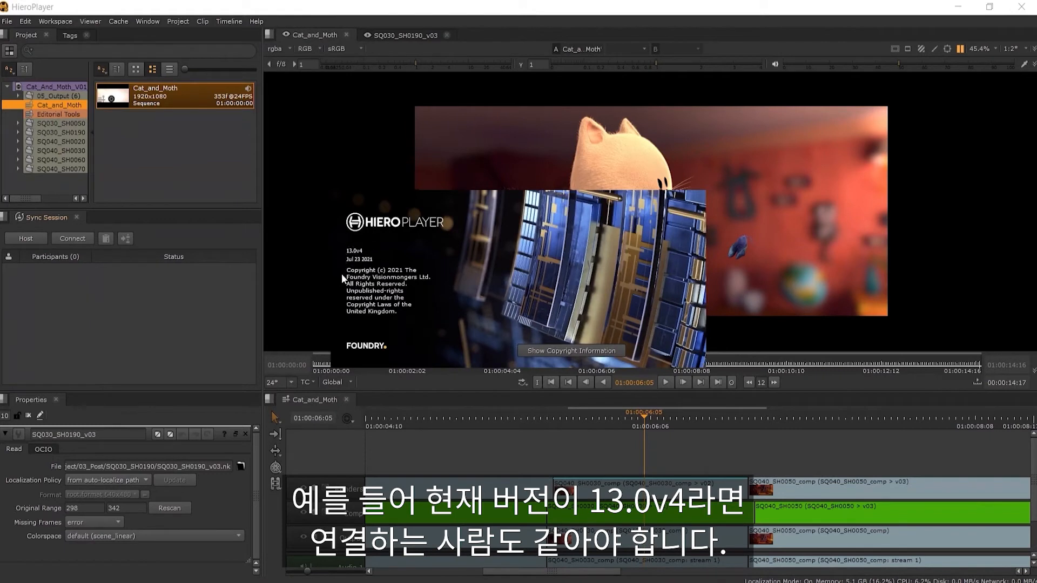
left_click(364, 281)
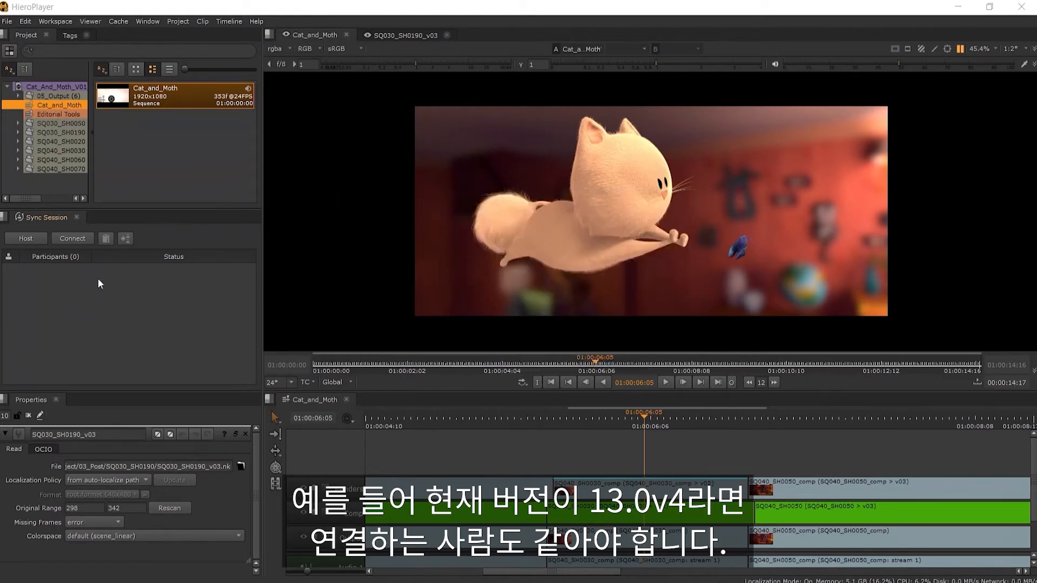
Start hosting a sync session with the host's name and a lavender cursor colour, after copying the connection info.
left_click(25, 238)
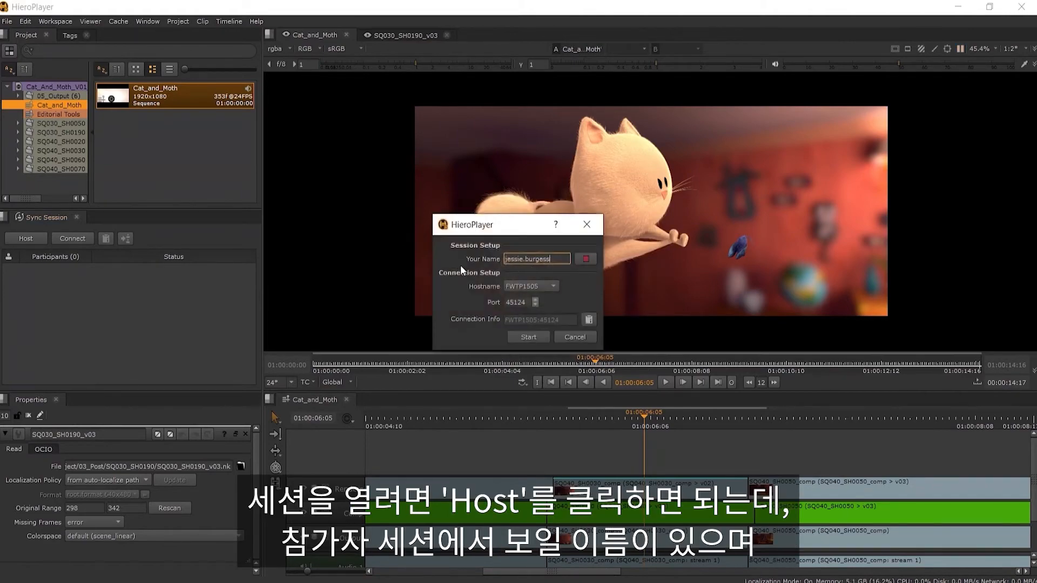
left_click_drag(552, 259, 475, 254)
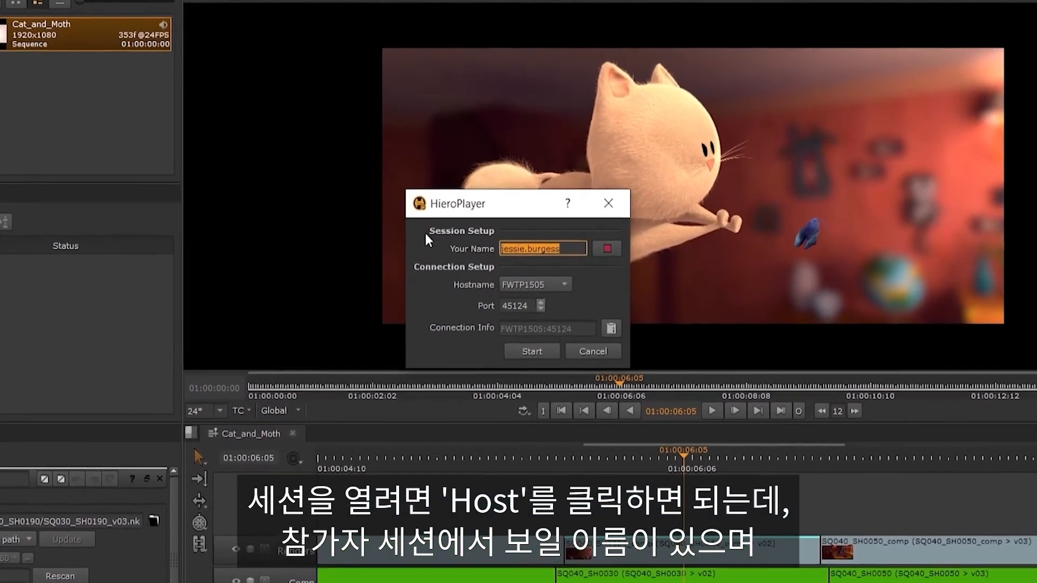
type("jessie")
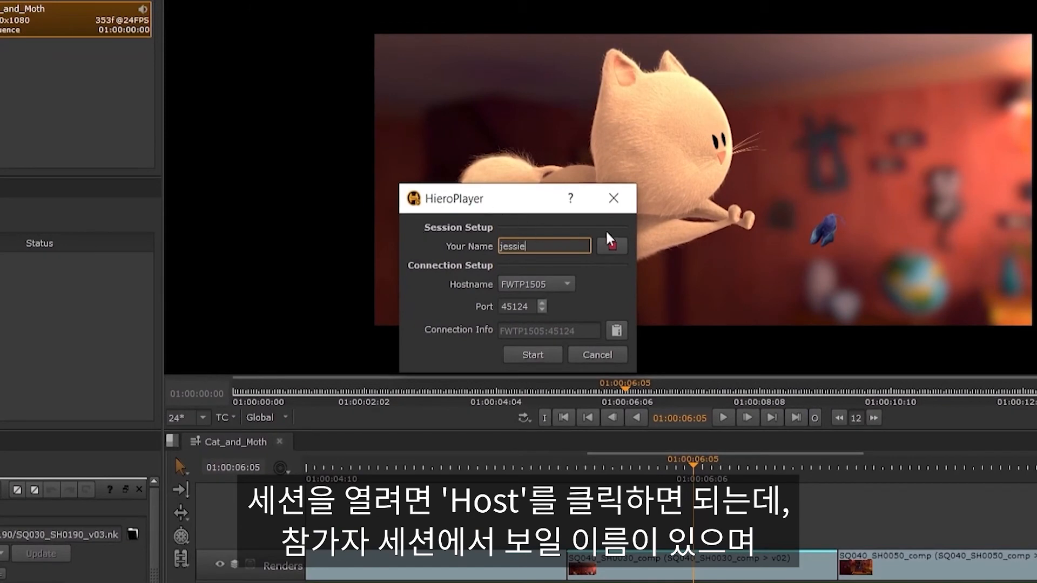
left_click(611, 245)
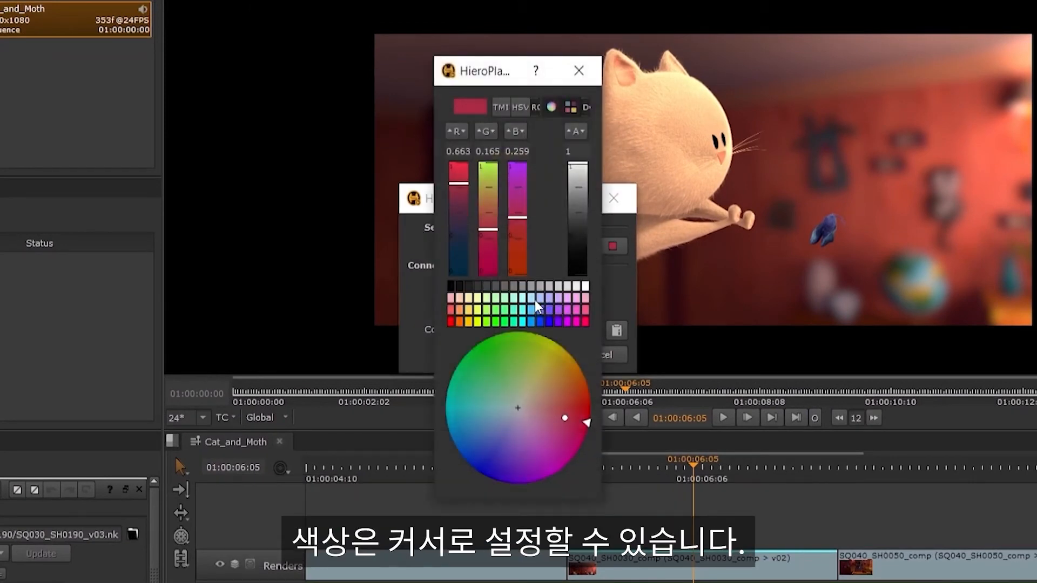
left_click(549, 299)
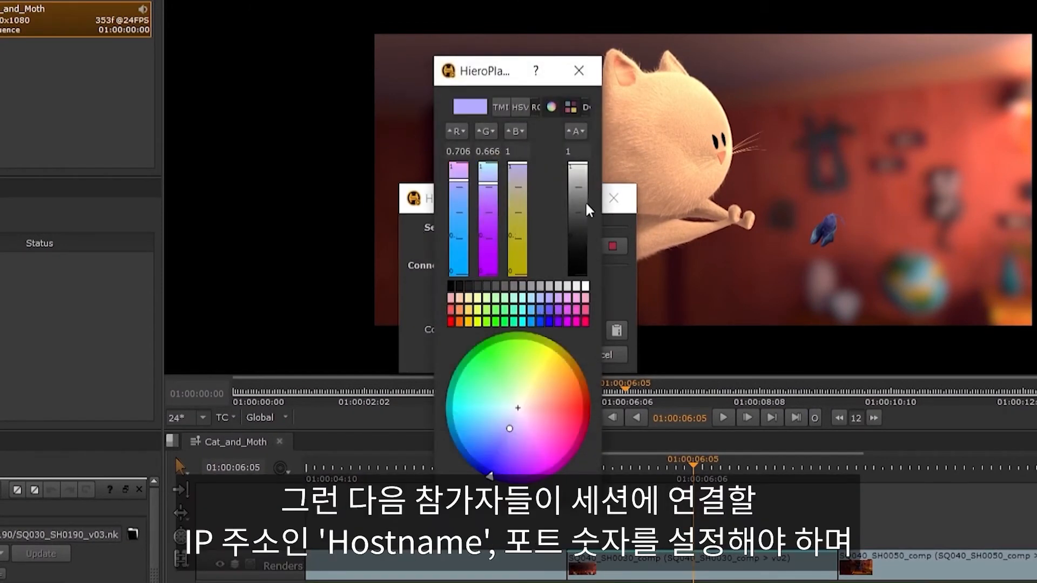
left_click(578, 70)
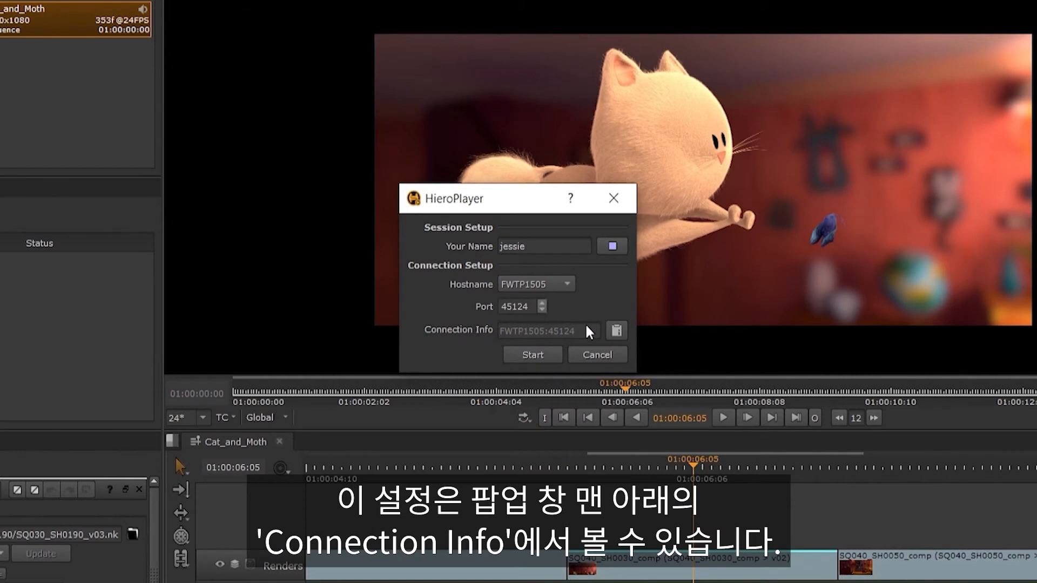
left_click(617, 331)
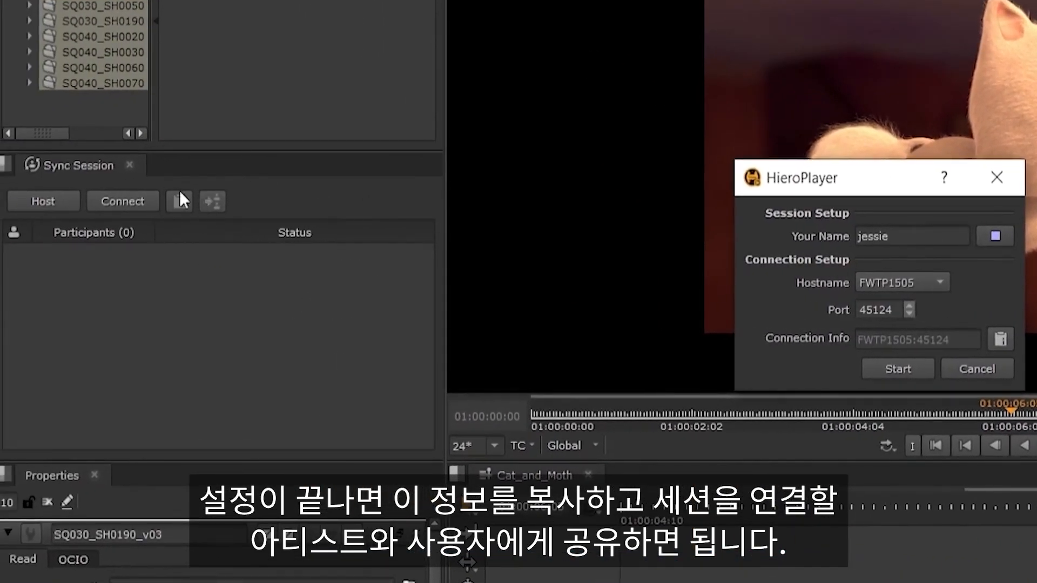
left_click(896, 372)
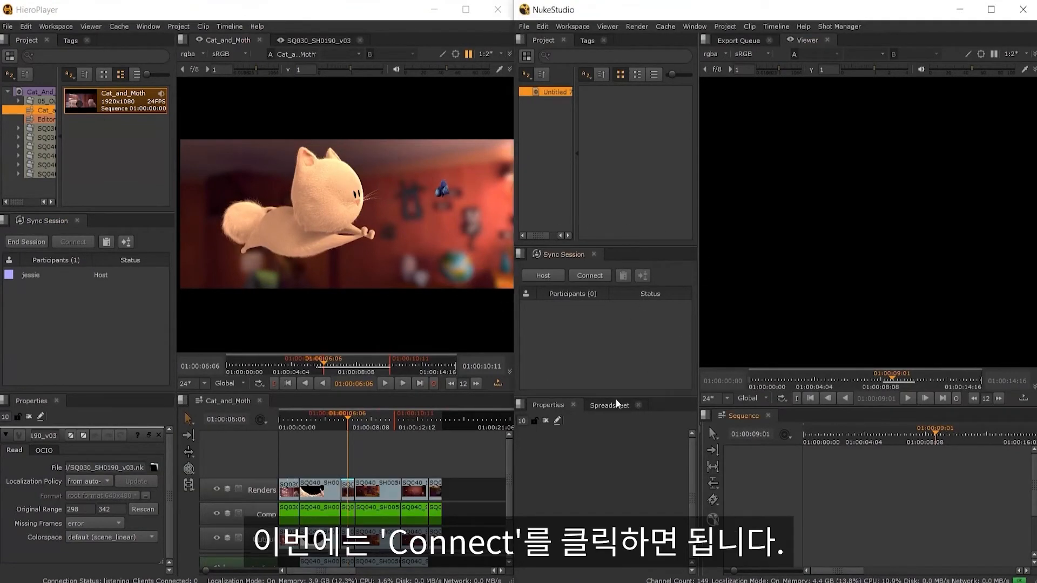
In NukeStudio, connect to the session on host FWTP1505, port 45124, with the participant's name and a light blue cursor colour.
left_click(594, 277)
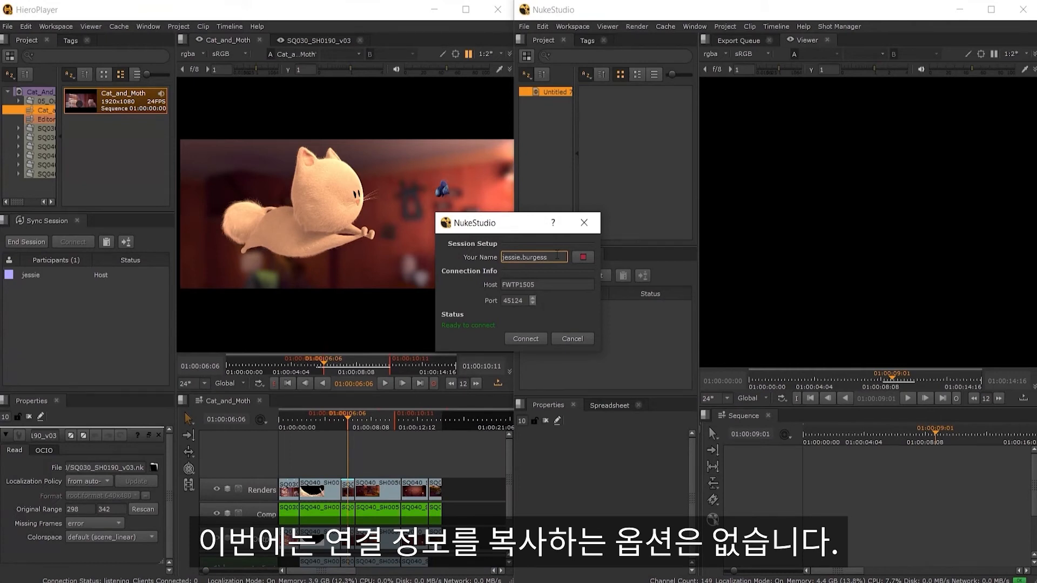
triple_click(557, 256)
type("james")
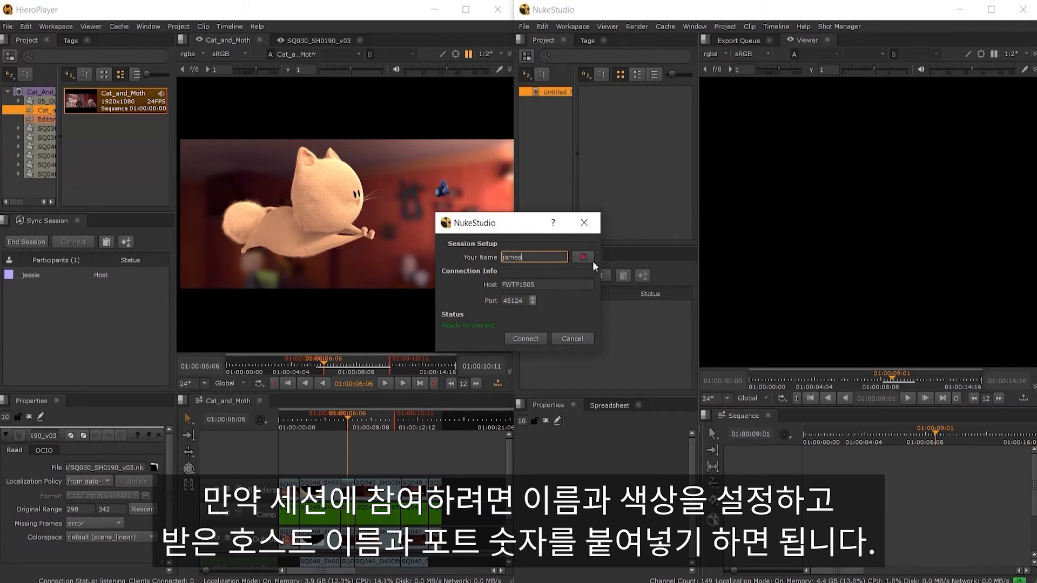
left_click(583, 257)
left_click(473, 393)
left_click(565, 132)
left_click_drag(519, 223, 821, 209)
left_click(841, 271)
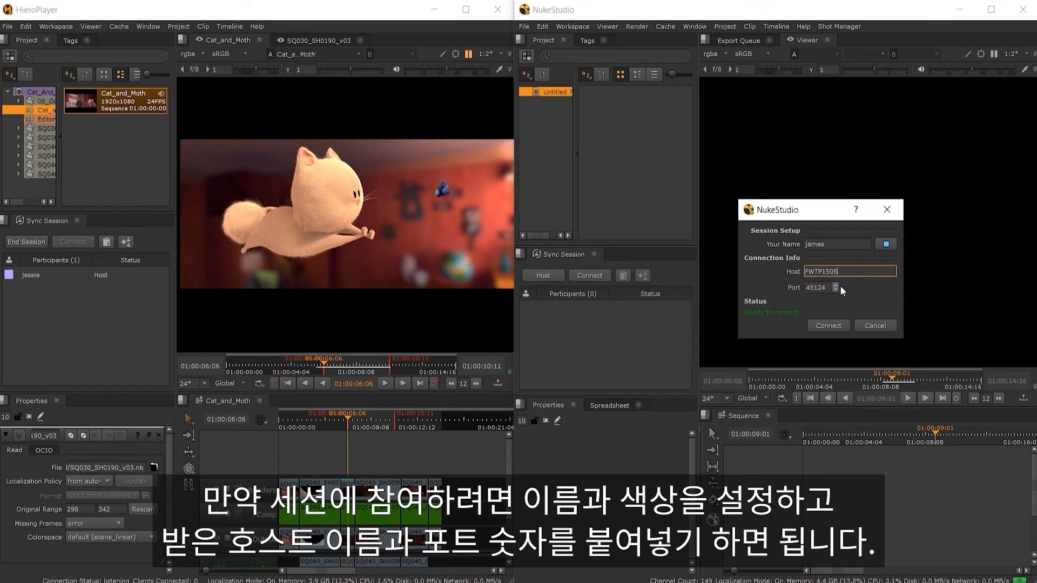
left_click(830, 325)
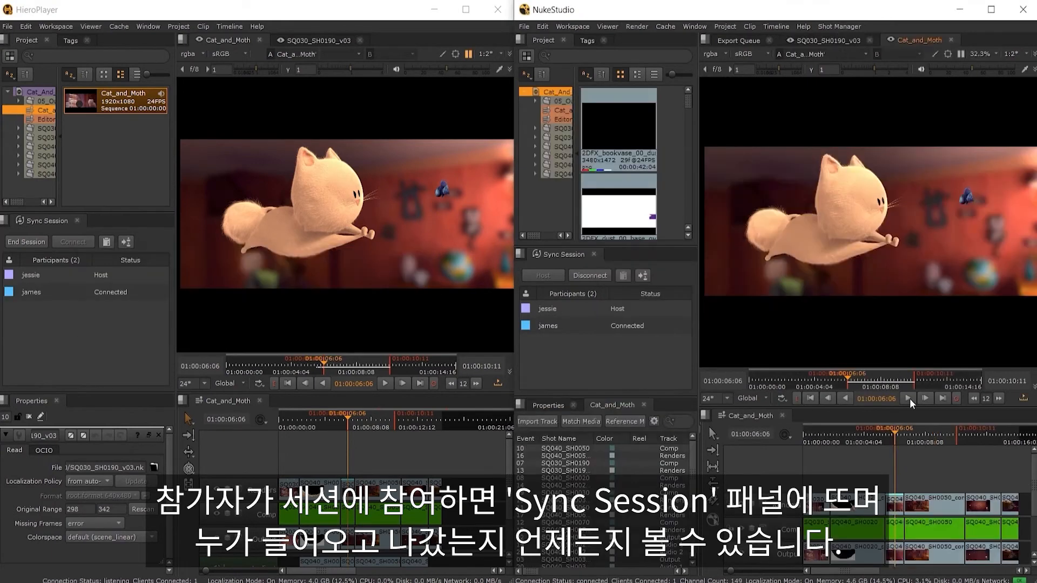
Play the synced sequence from NukeStudio, then set the playback mode to Bounce in HieroPlayer and resume playback.
left_click(909, 399)
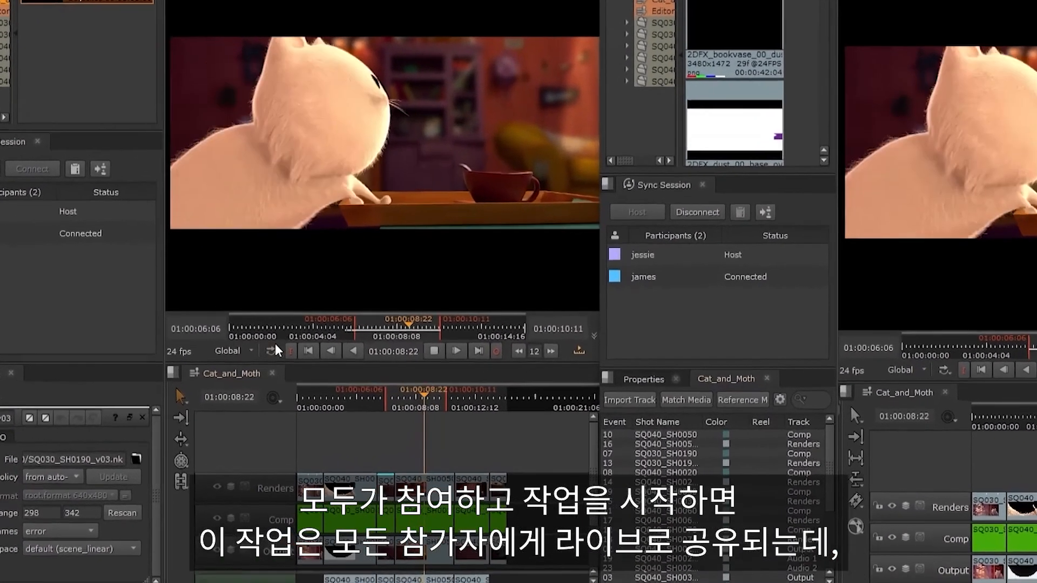
left_click(272, 351)
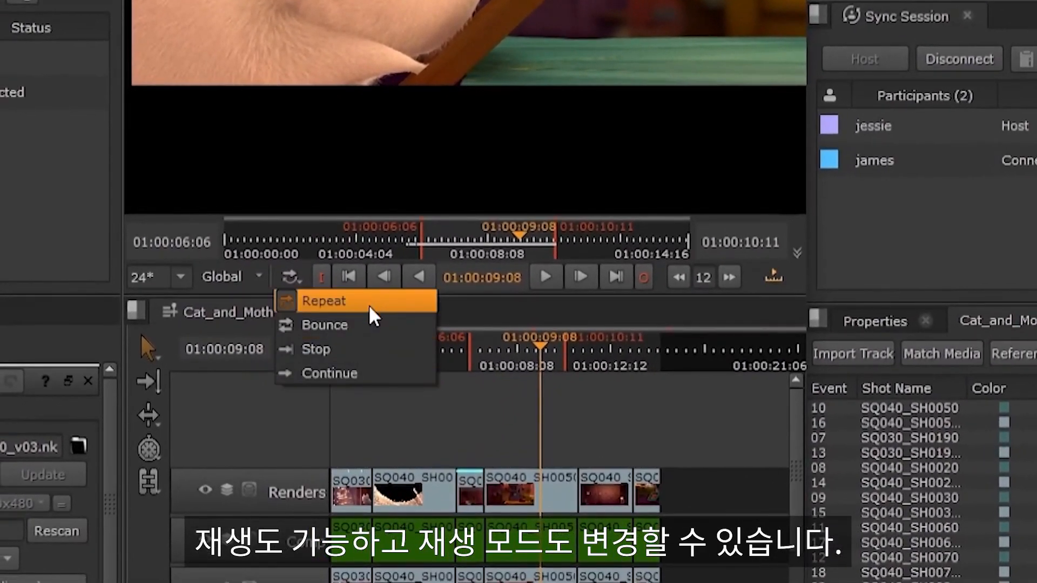
left_click(363, 329)
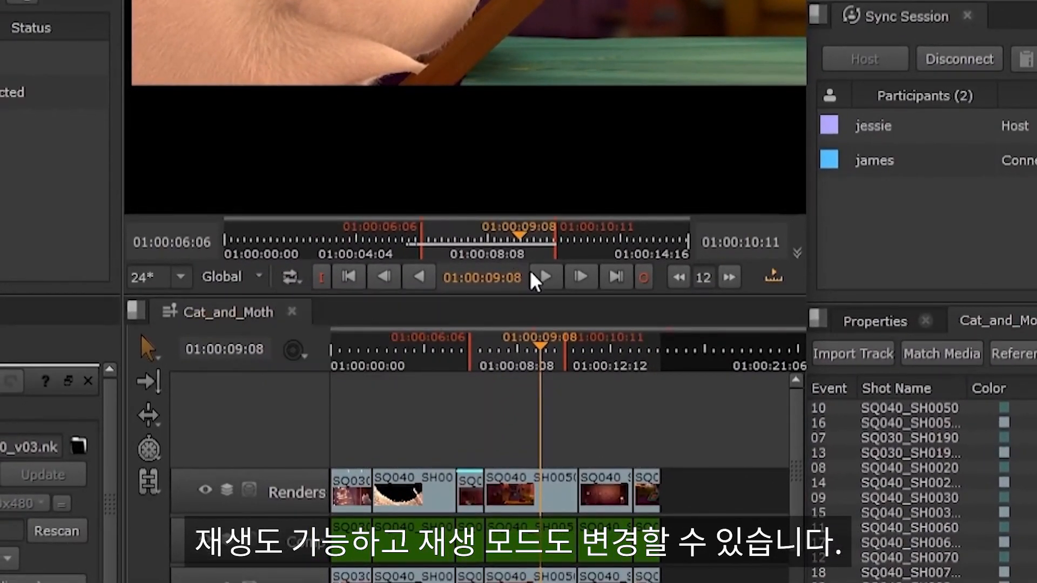
left_click(546, 277)
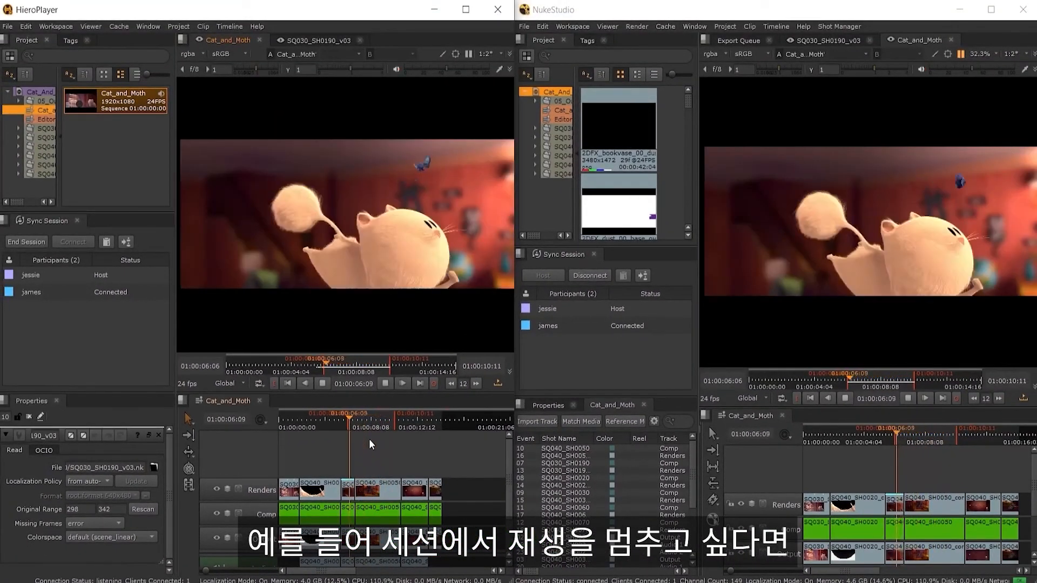
Stop and restart the shared playback, halting it at 01:00:09:12.
left_click(385, 383)
left_click(385, 384)
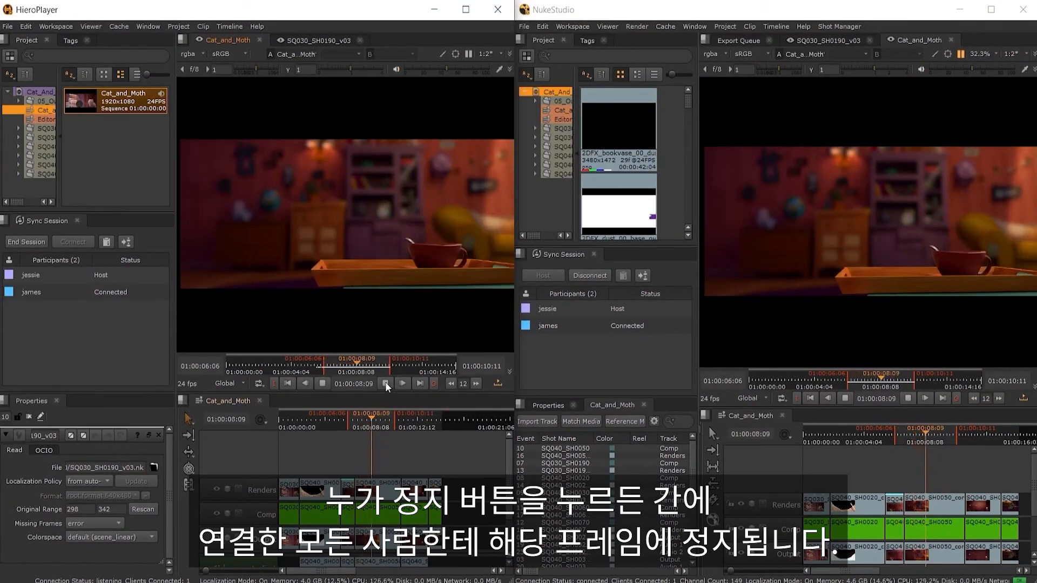
left_click(385, 384)
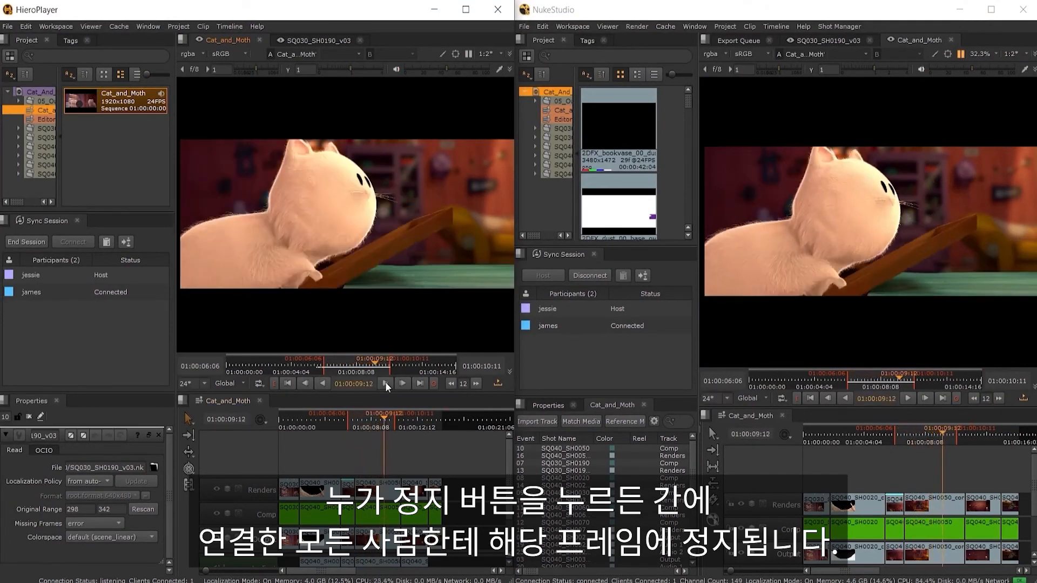
In the NukeStudio viewer, zoom in on the cat, inspect the red, green and blue channels separately, and view the available layers.
scroll(366, 225, "up", 3)
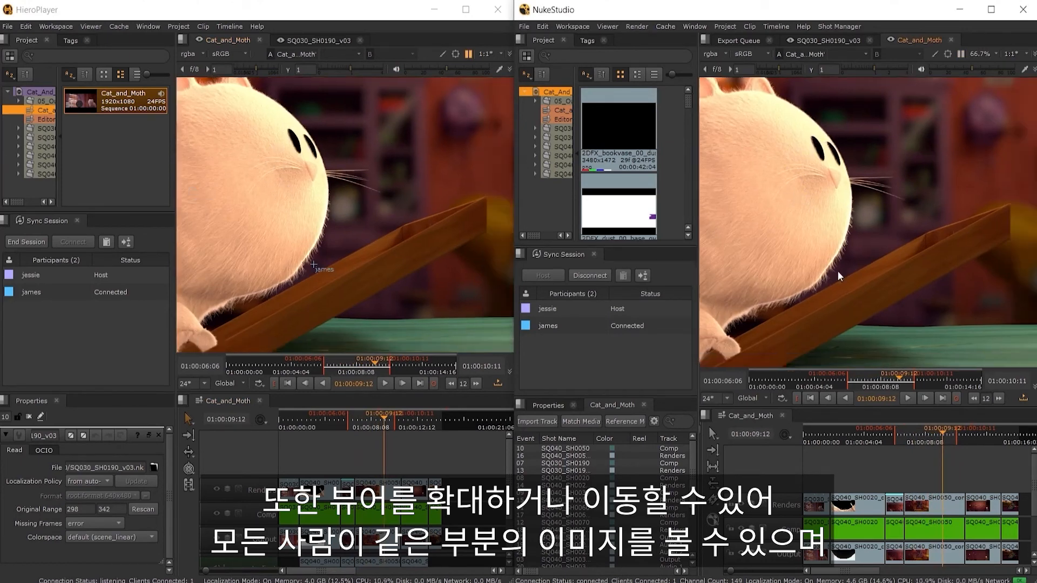
scroll(837, 271, "down", 1)
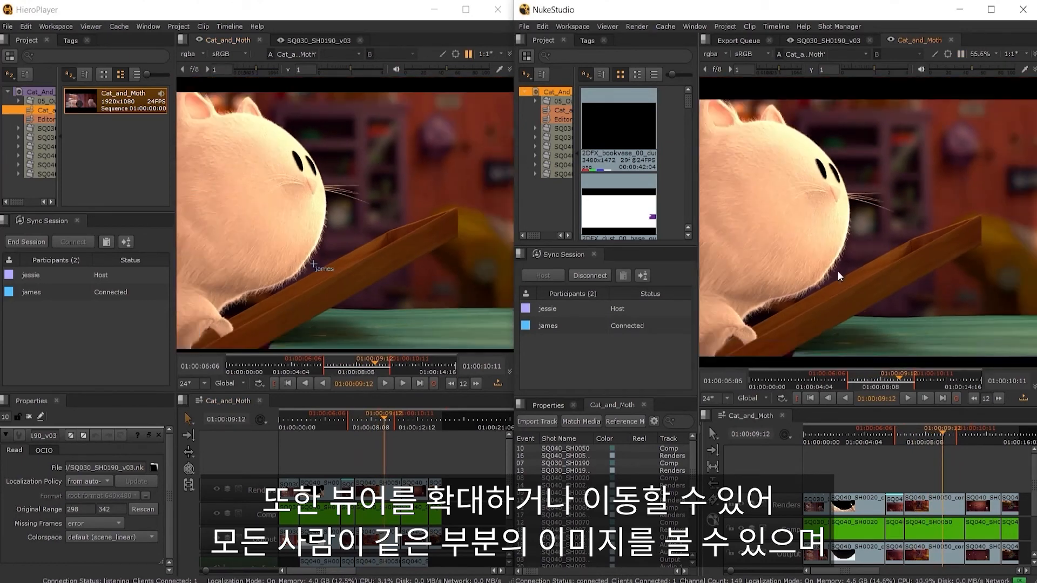
key("r")
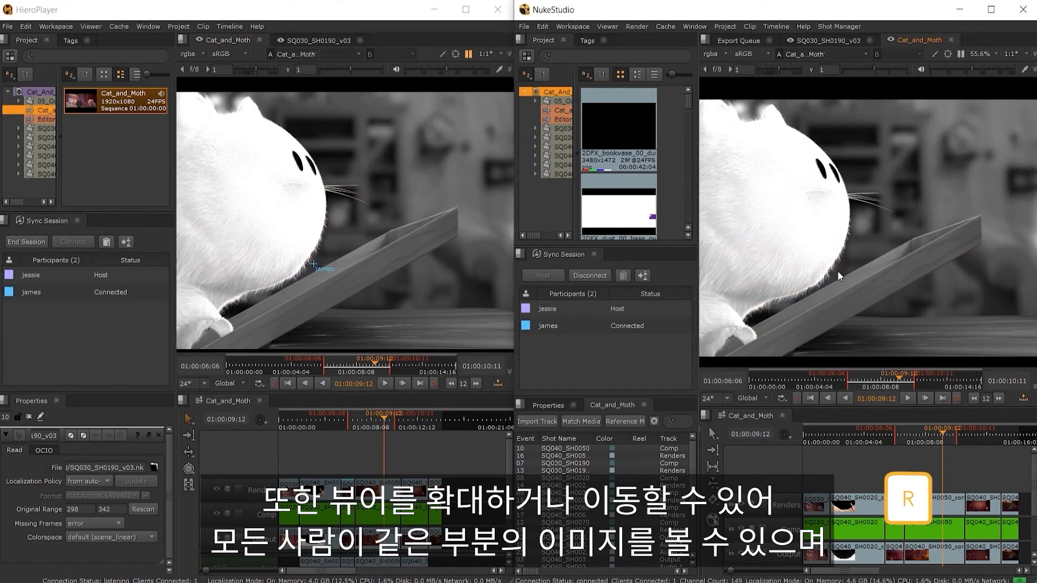
key("g")
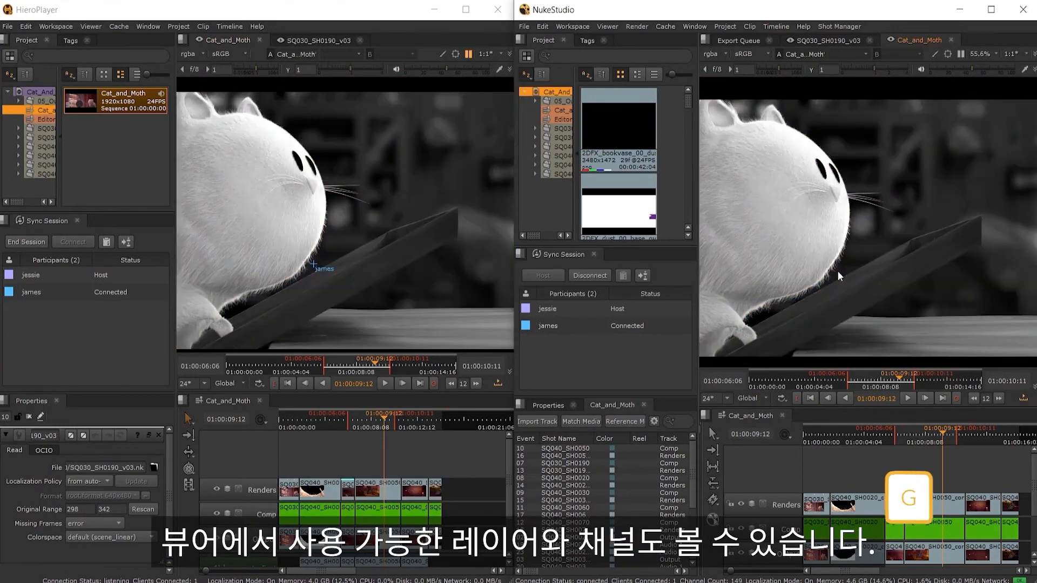
key("b")
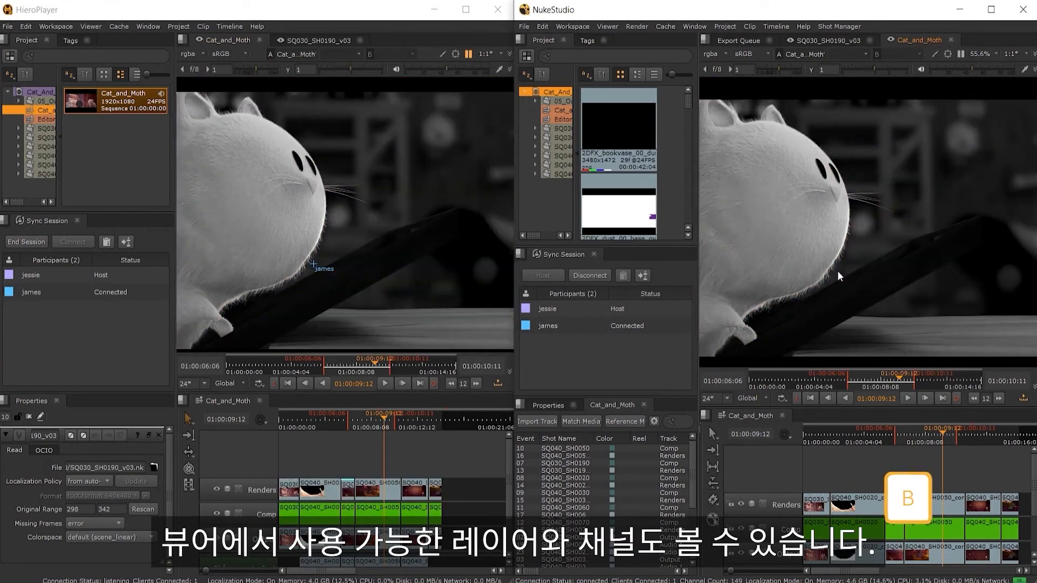
key("b")
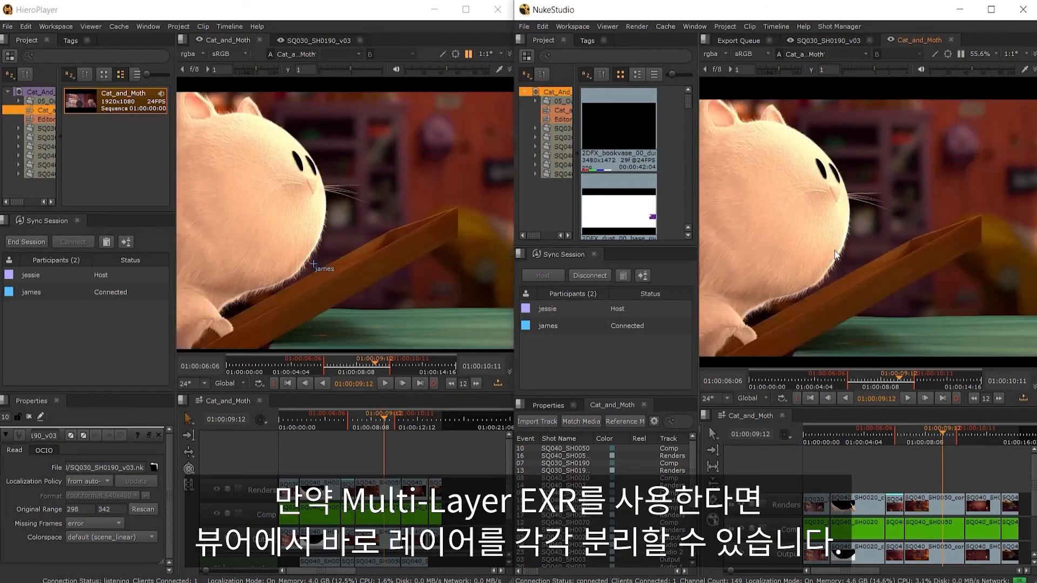
left_click(724, 55)
In HieroPlayer, toggle the In/Out range, set the In point at 01:00:07:08, and clear both points.
left_click(500, 383)
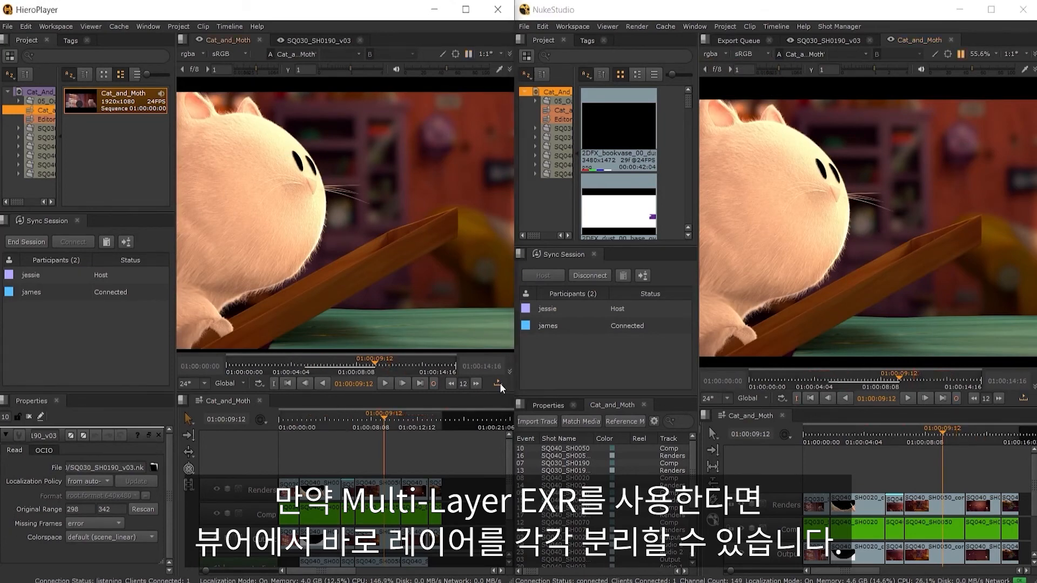
left_click(500, 384)
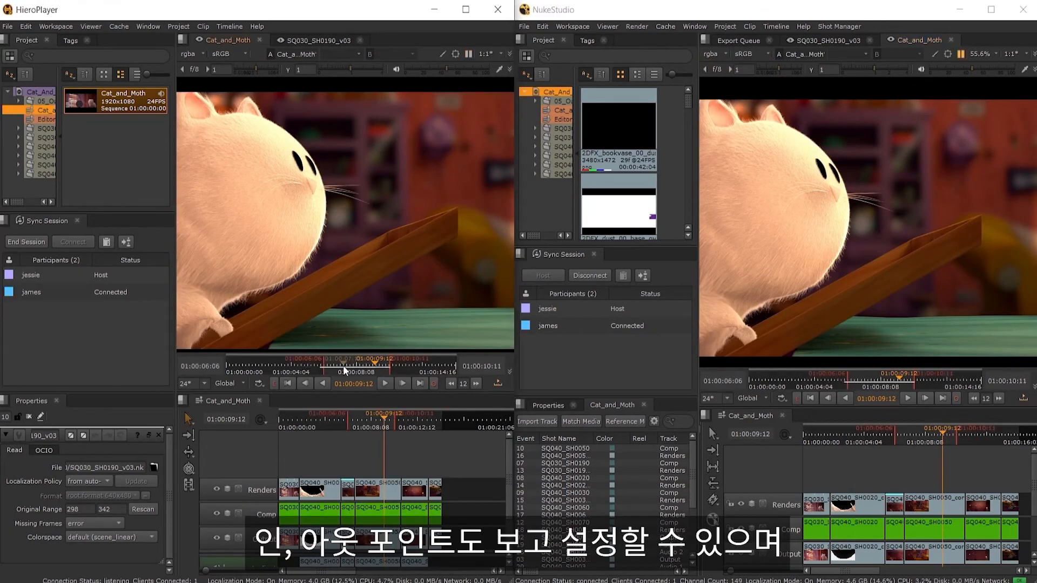
mouse_move(344, 368)
left_mouse_down()
mouse_move(363, 366)
mouse_move(332, 366)
mouse_move(342, 362)
left_mouse_up()
key("i")
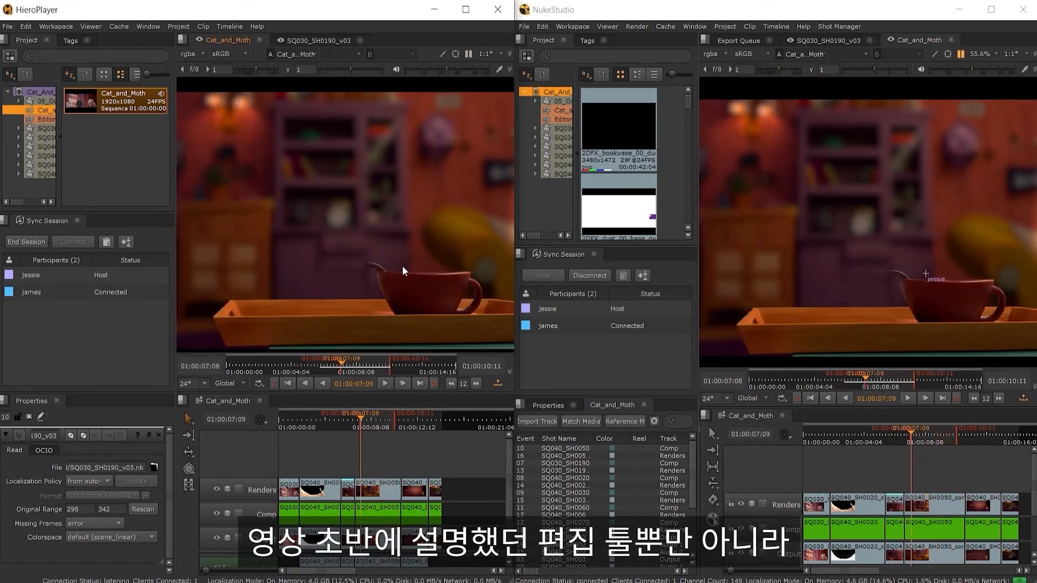
key("alt+u")
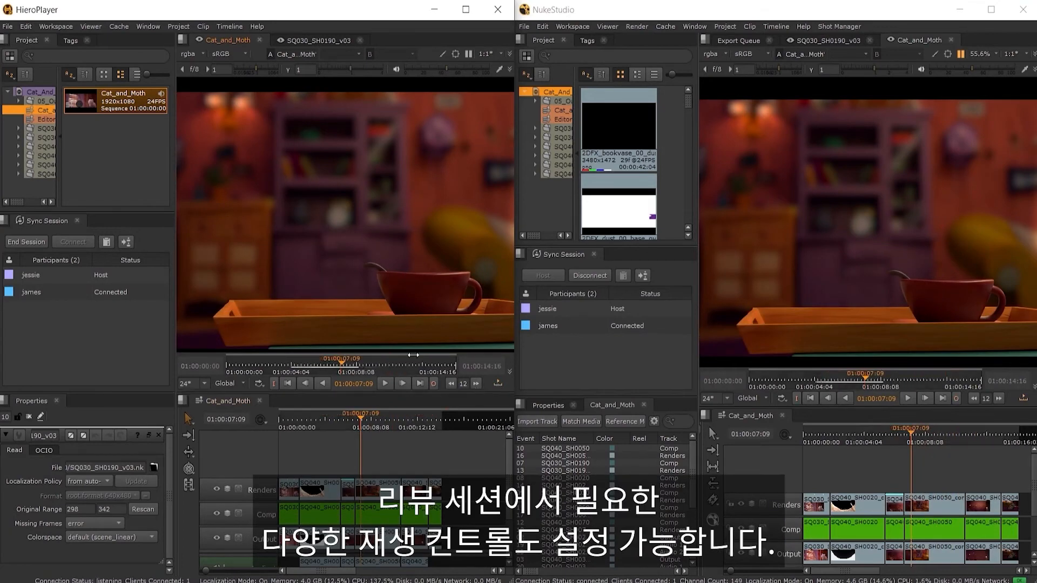
Fit the frame in the viewer, scrub to 01:00:00:07 and browse the versions of the first Renders clip.
scroll(398, 275, "down", 3)
key("f")
left_click_drag(363, 421, 282, 422)
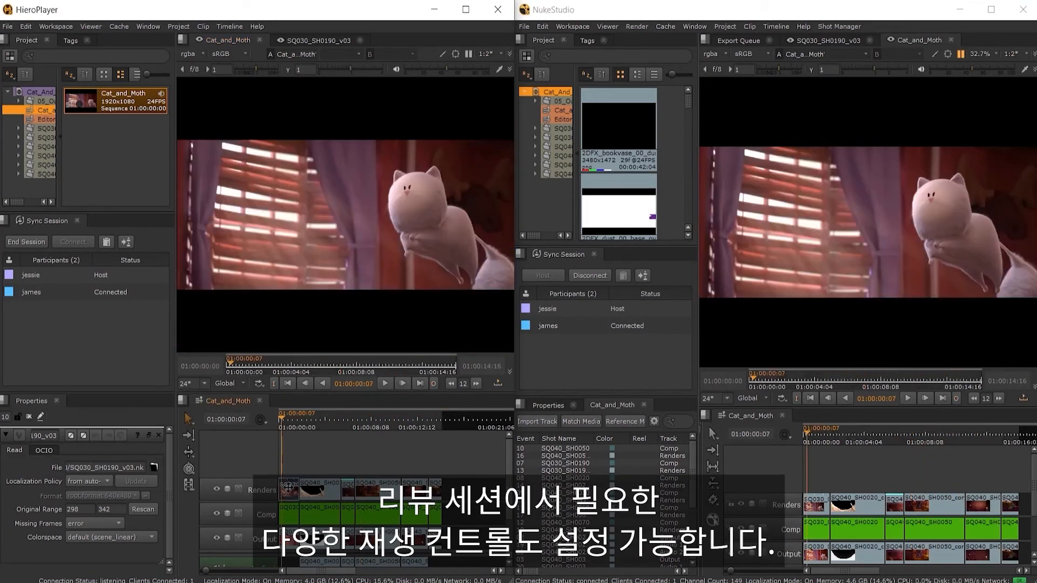
key("v")
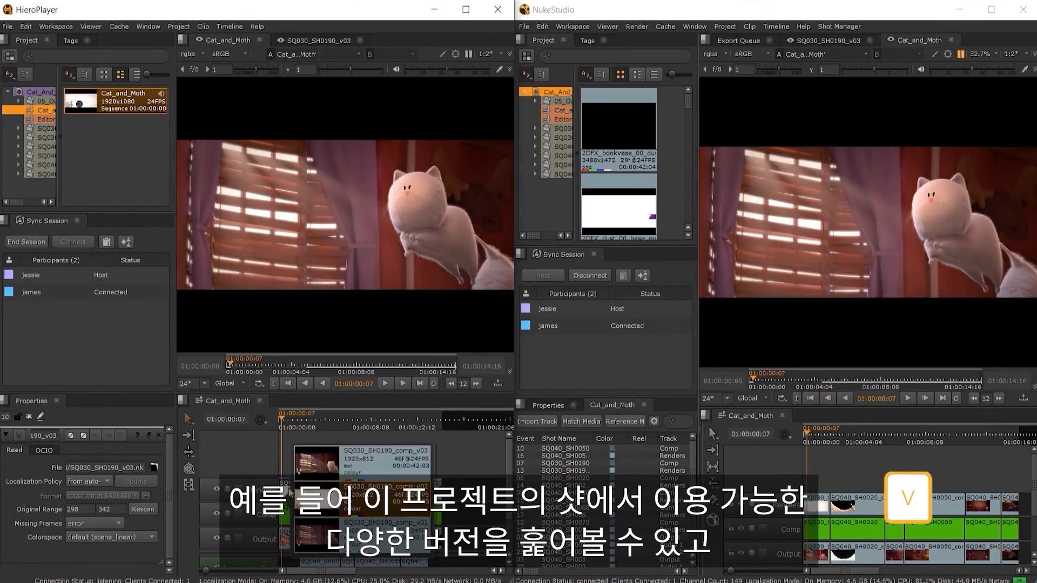
left_click(481, 455)
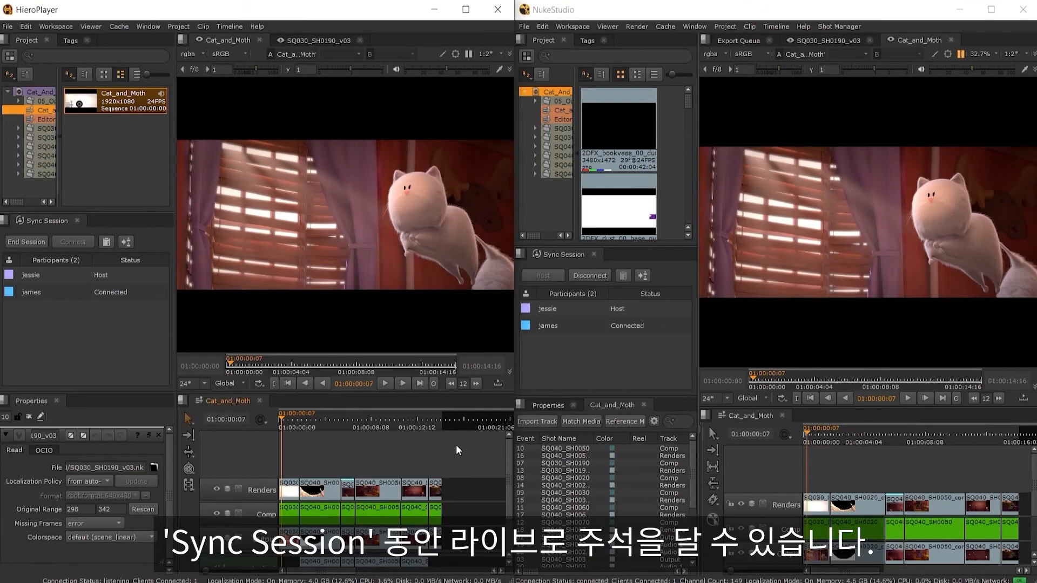
In HieroPlayer, enable annotations, create a clip annotation ranged to the current item, and paint a circle around the cat's ear.
left_click(444, 54)
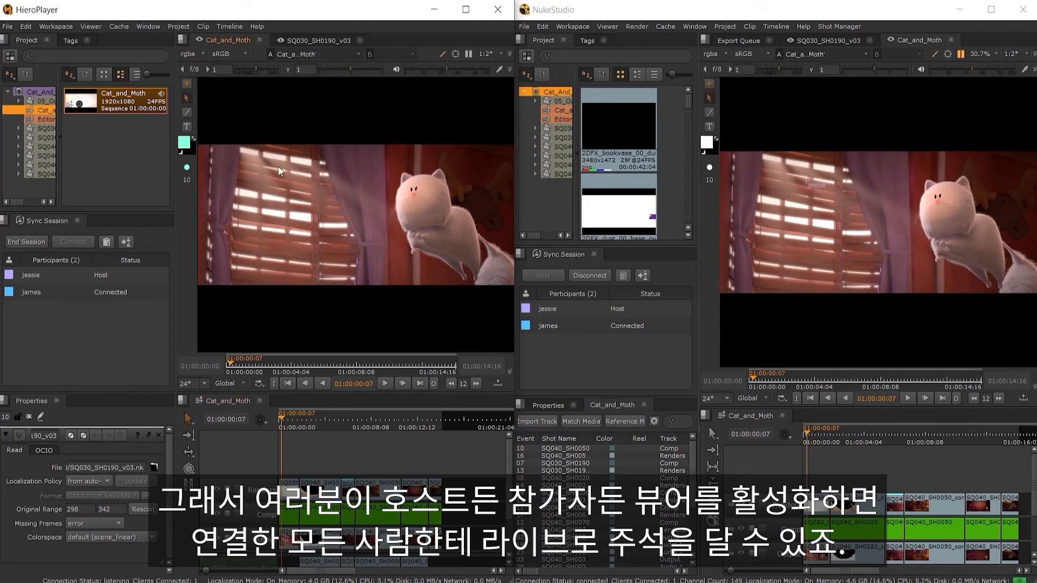
left_click(187, 87)
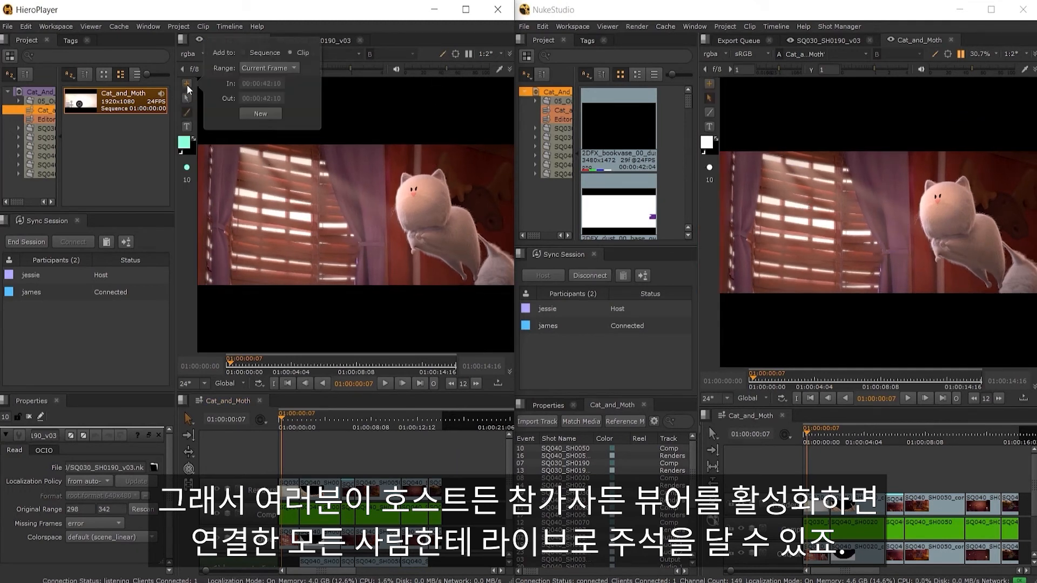
left_click(266, 69)
left_click(264, 83)
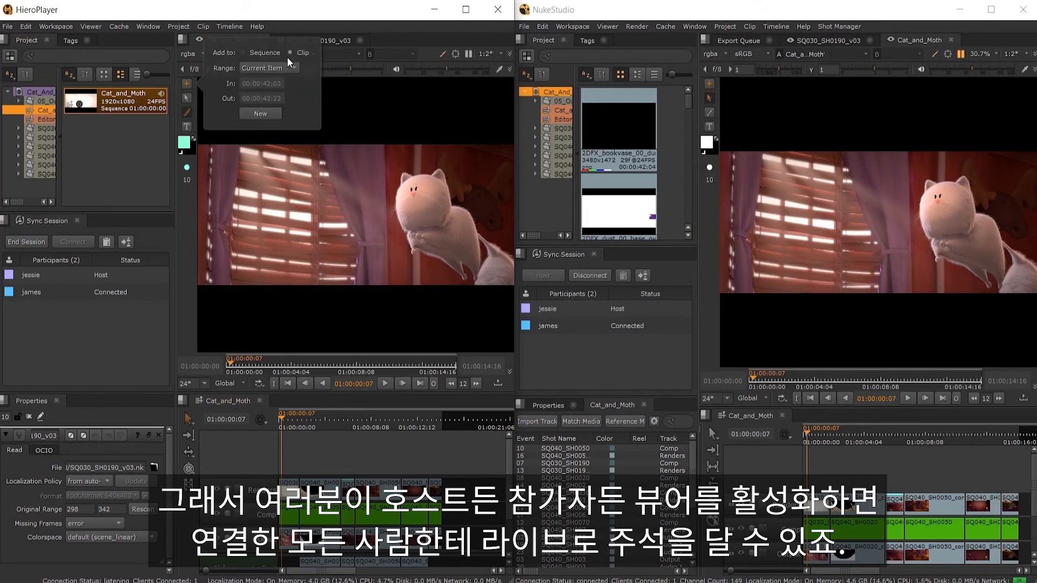
left_click(260, 113)
mouse_move(420, 168)
left_mouse_down()
mouse_move(402, 156)
mouse_move(383, 164)
mouse_move(381, 185)
mouse_move(417, 188)
mouse_move(403, 163)
left_mouse_up()
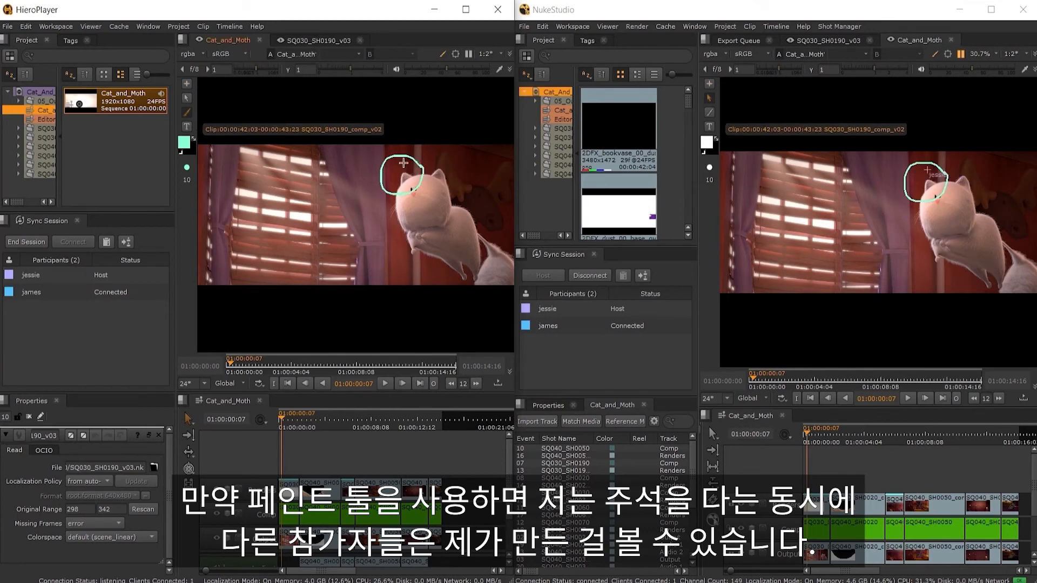
In NukeStudio, add a text annotation reading "brighten slightly" over the current item and place it beside the painted circle.
left_click(709, 127)
left_click(799, 68)
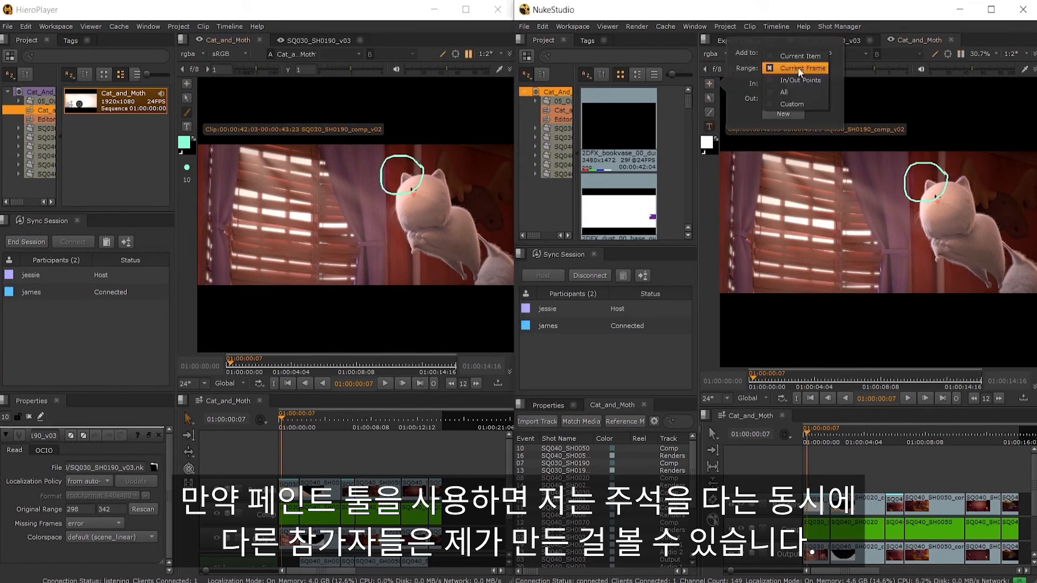
left_click(801, 57)
left_click(783, 113)
left_click(882, 175)
type("br")
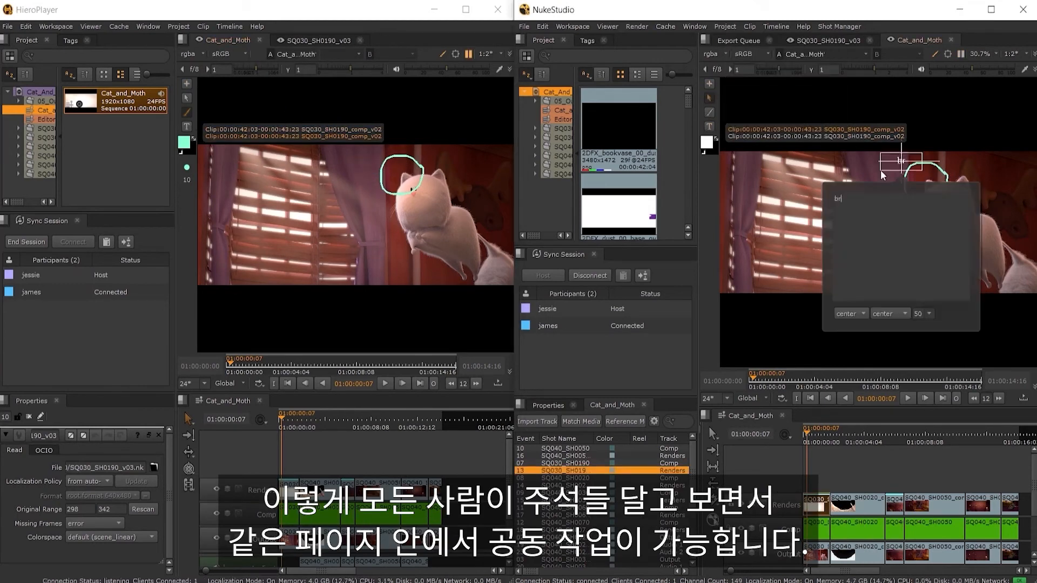
type("ighten slightly")
left_click(769, 104)
left_click_drag(901, 167, 881, 173)
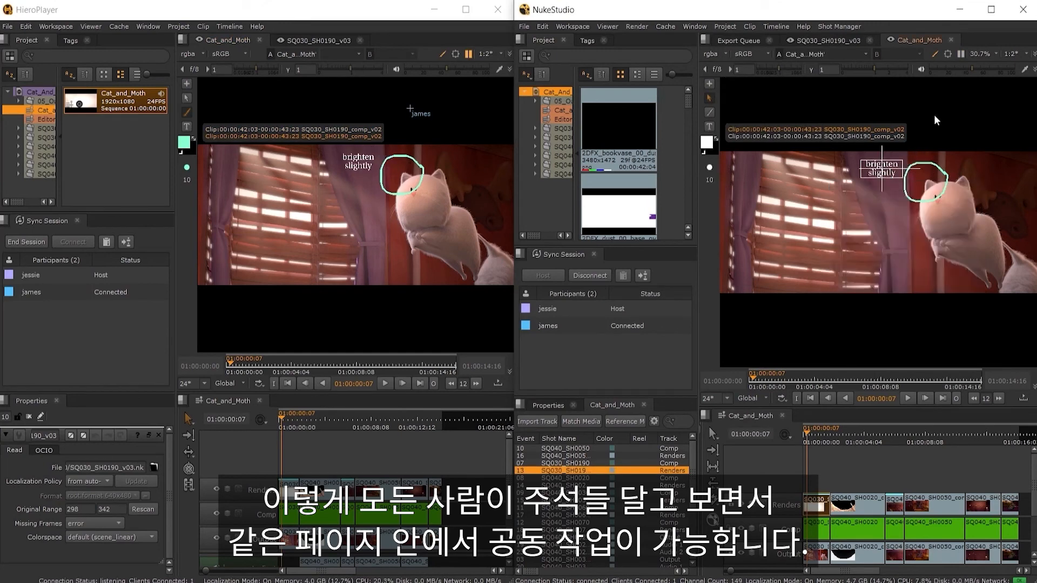
In HieroPlayer, add a text annotation reading "hue shift" below the "brighten slightly" note and move it slightly lower.
left_click(186, 128)
left_click(369, 185)
type("hue shift")
left_click(339, 197)
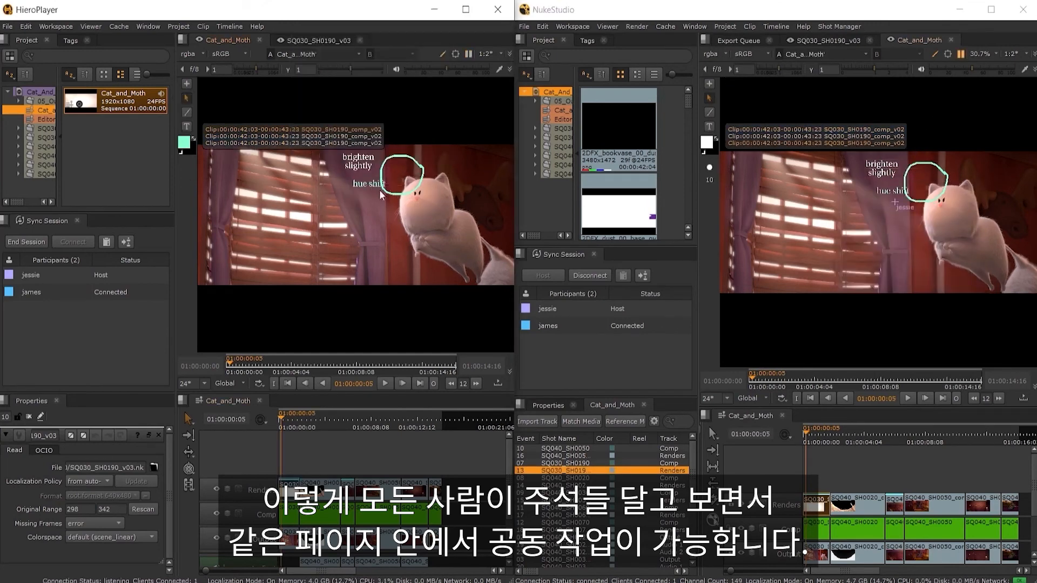
left_click_drag(369, 186, 366, 202)
left_click(318, 212)
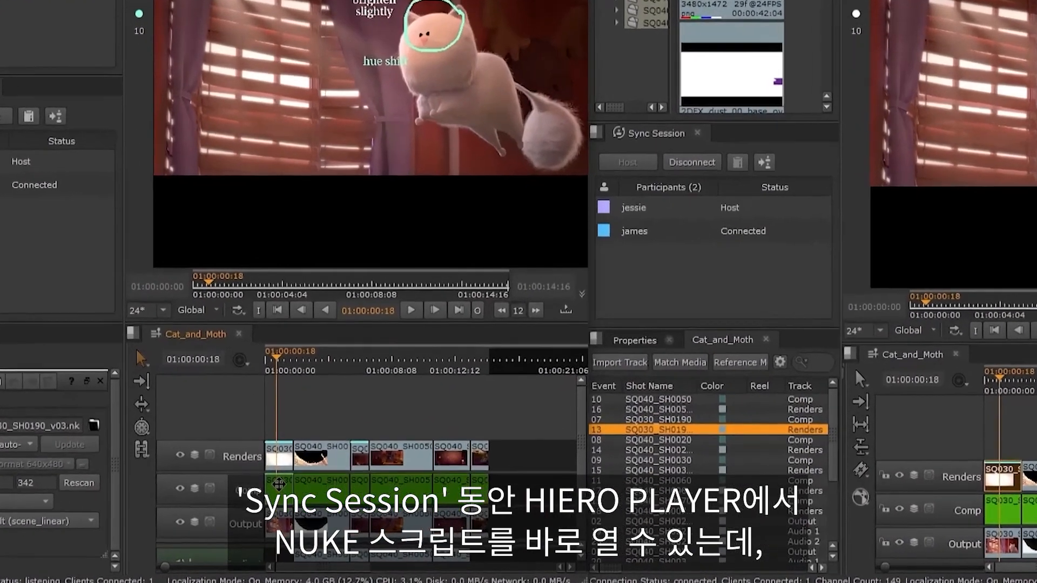
Open the first Comp clip in a new Nuke session and set HueShift1's overall saturation to 0.82, hue rotation to -14 and brightness to 1.18.
right_click(286, 516)
mouse_move(324, 283)
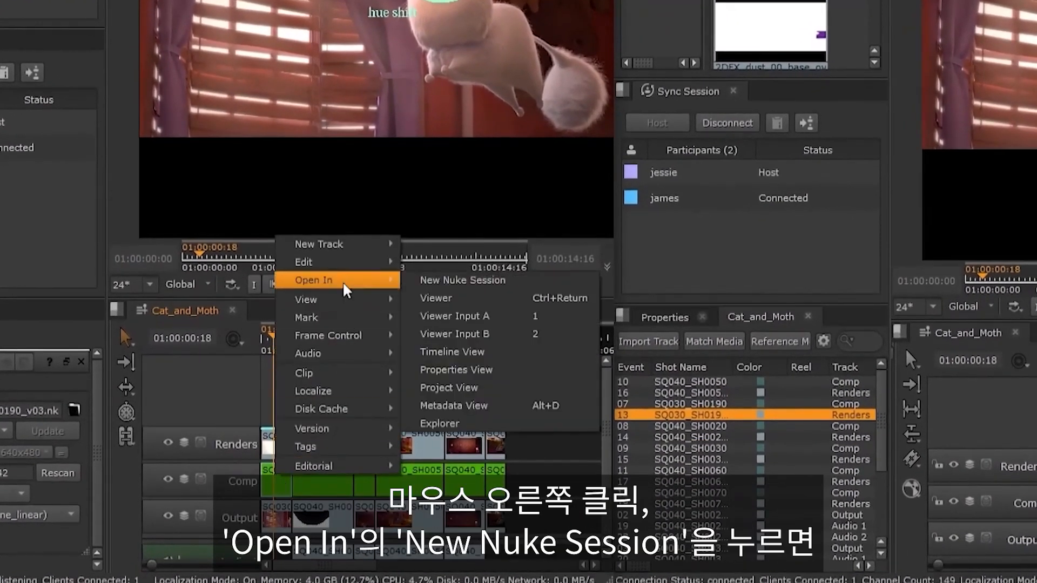
left_click(460, 281)
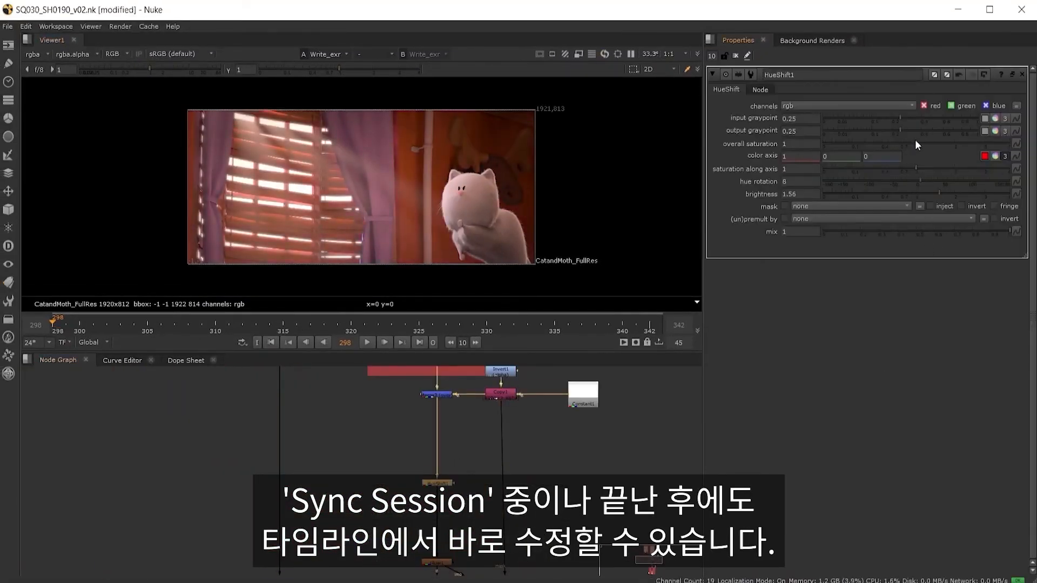
left_click_drag(915, 143, 907, 143)
left_click_drag(937, 194, 911, 179)
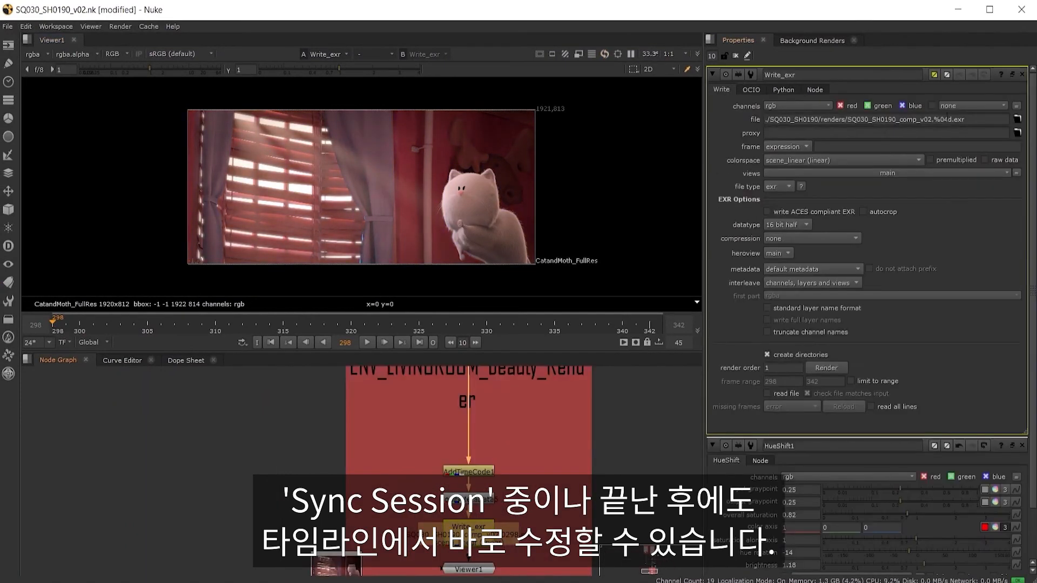
Version the Write_exr output file up to SQ030_SH0190_comp_v04 and render frames 298-342.
left_click(978, 120)
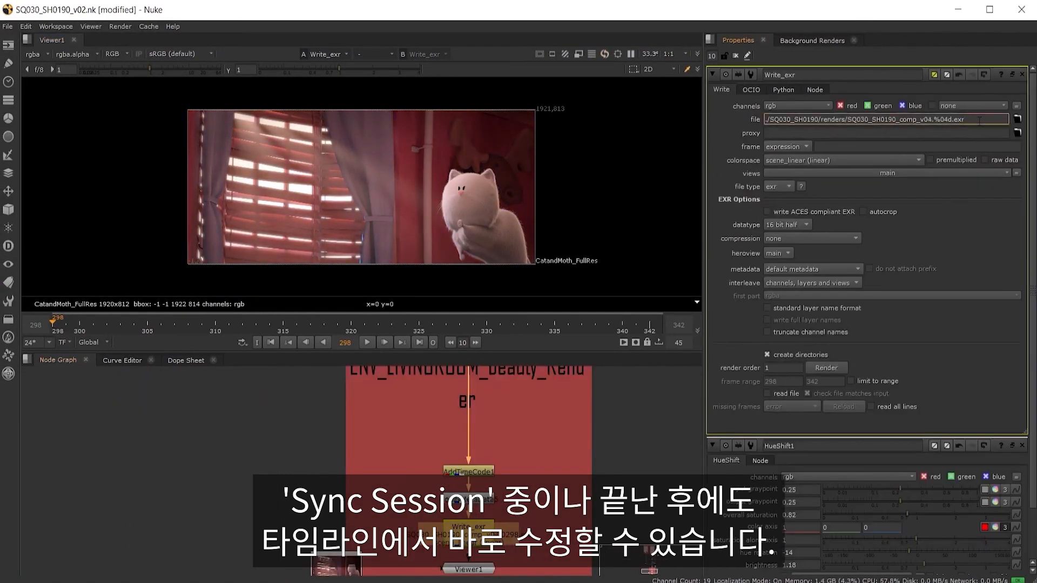
left_click(826, 368)
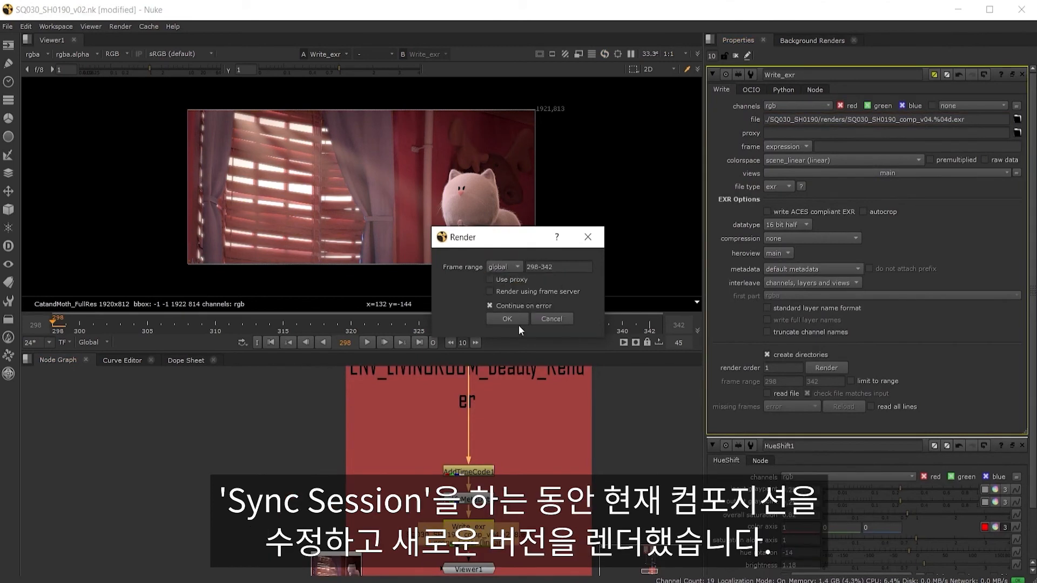
left_click(516, 320)
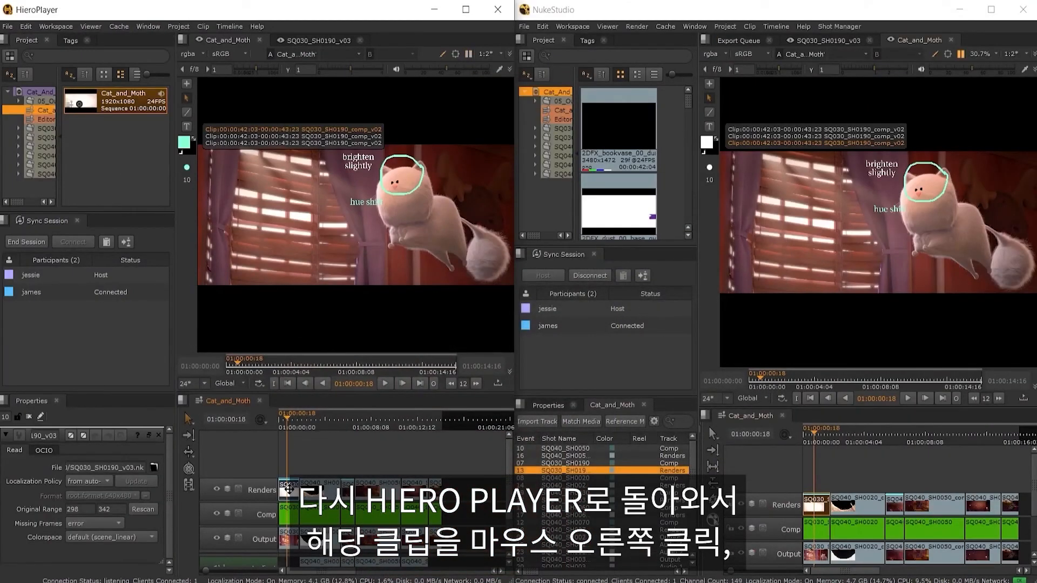
Back in HieroPlayer, scan for new versions of the first Renders clip.
right_click(287, 484)
mouse_move(356, 458)
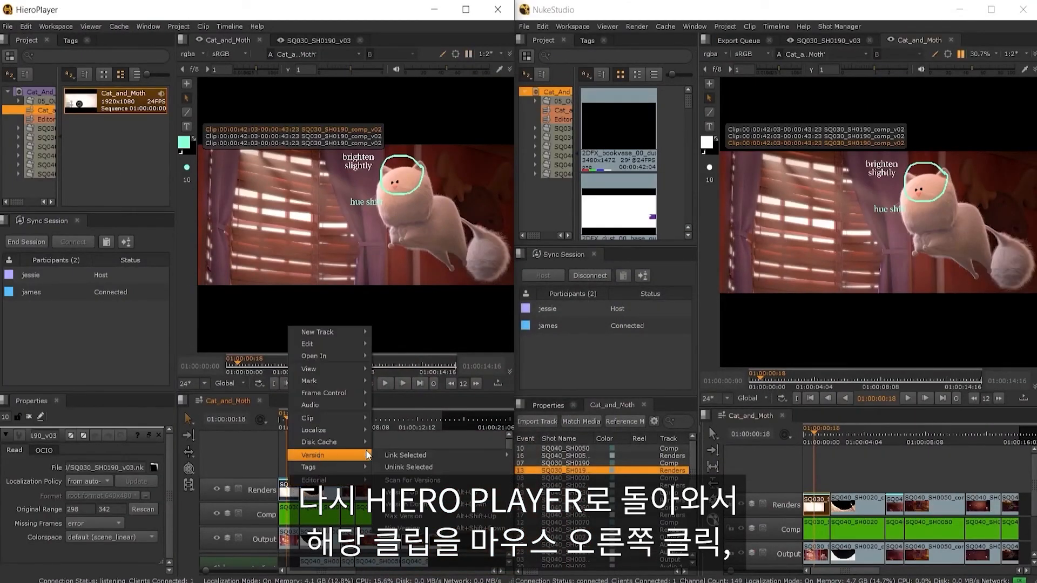
left_click(420, 479)
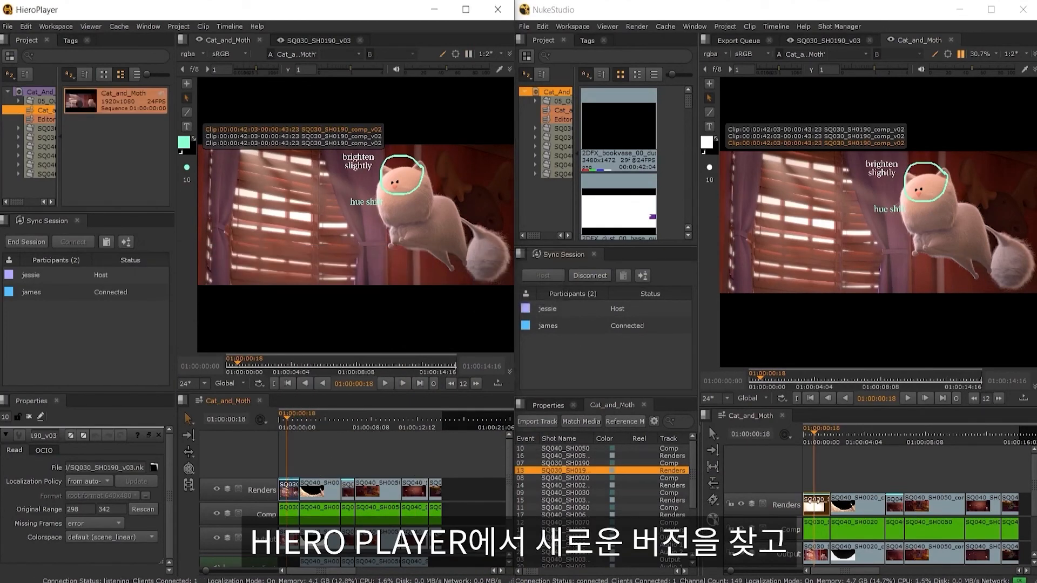
In NukeStudio, compare versions v04 and v02 of the first Renders clip and leave it on SQ030_SH0190_comp_v04.
left_click(814, 503)
key("v")
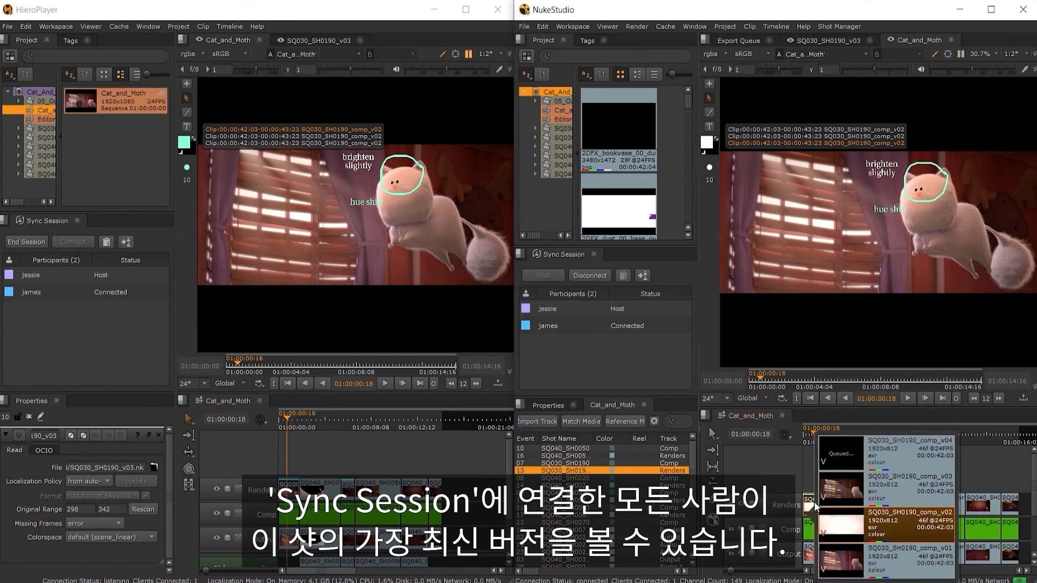
left_click(942, 447)
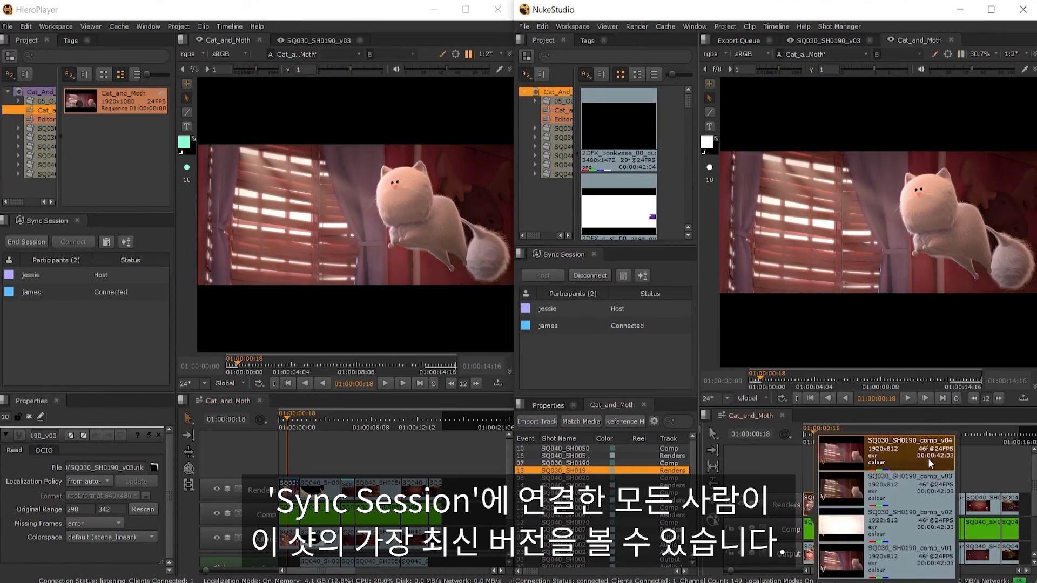
left_click(899, 529)
left_click(918, 448)
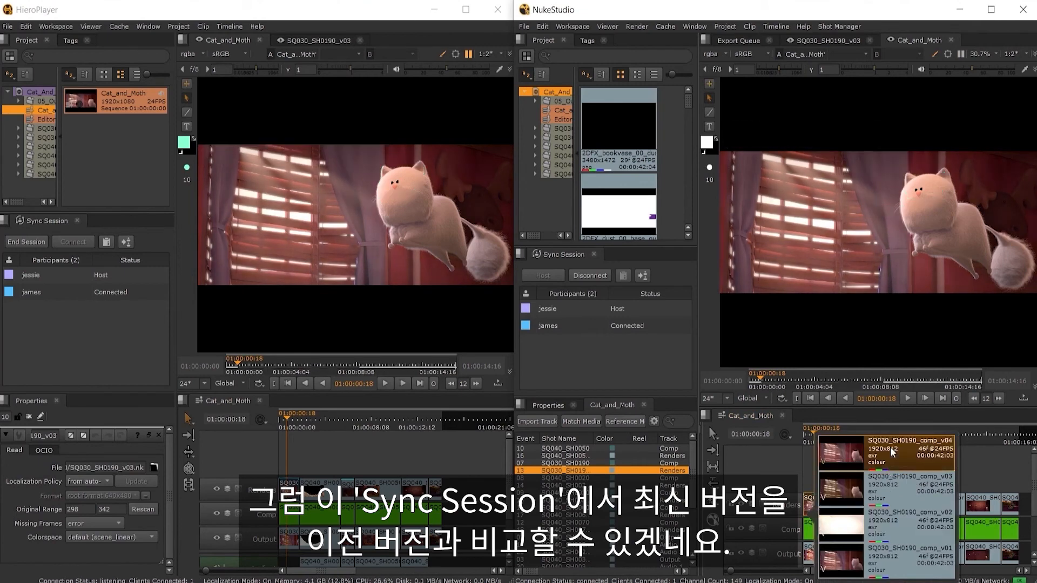
left_click(976, 470)
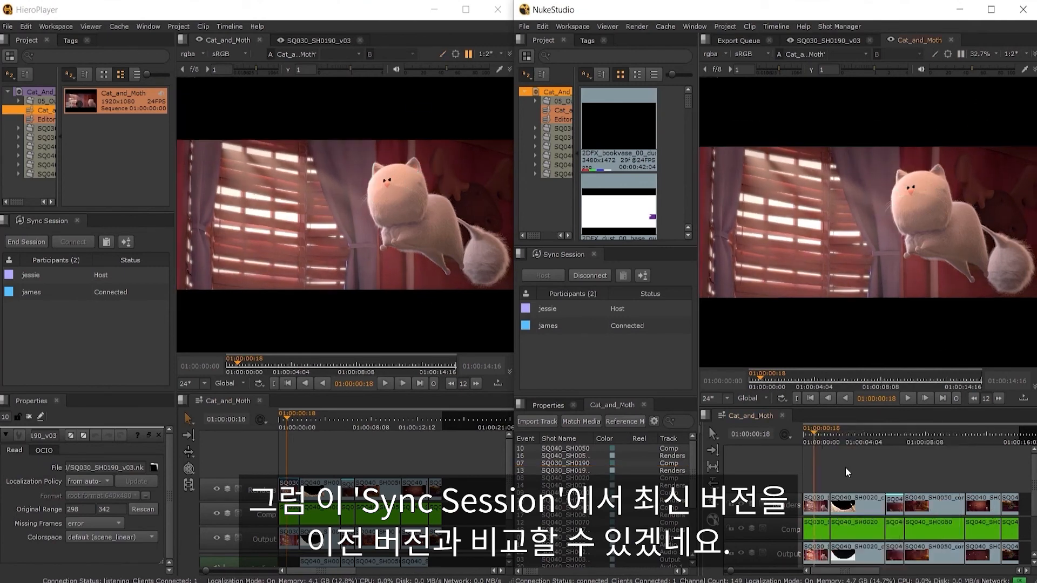
left_click(816, 505)
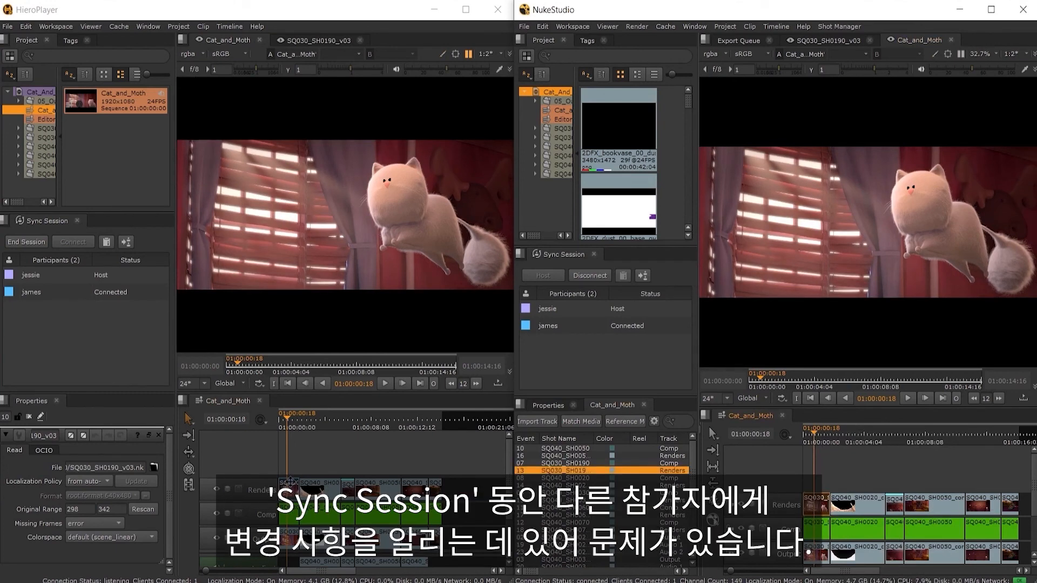
In HieroPlayer, apply the Approved status tag to the first Renders clip and check for the tag on that clip in both timelines.
left_click(71, 41)
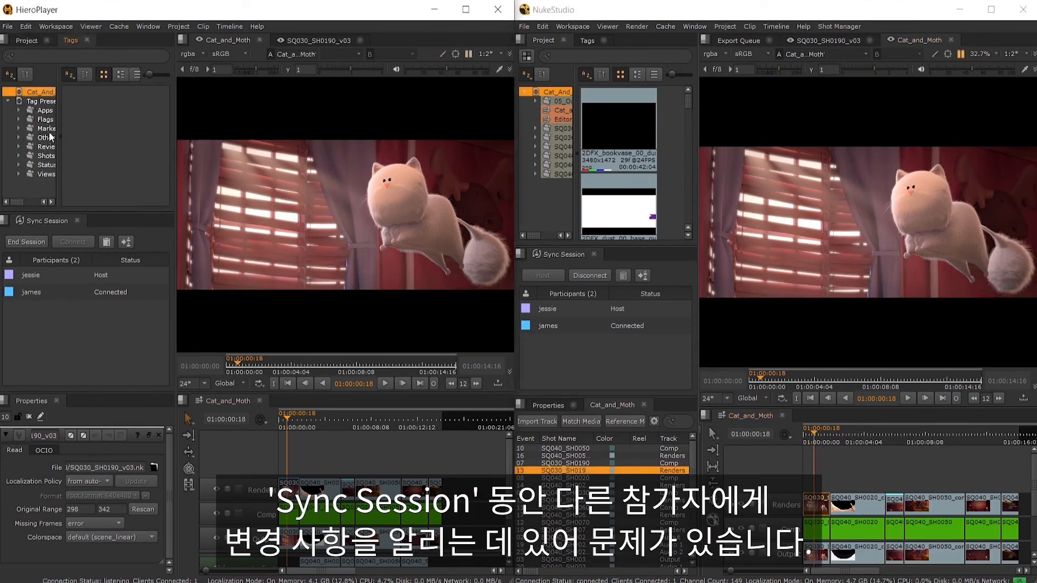
left_click(46, 146)
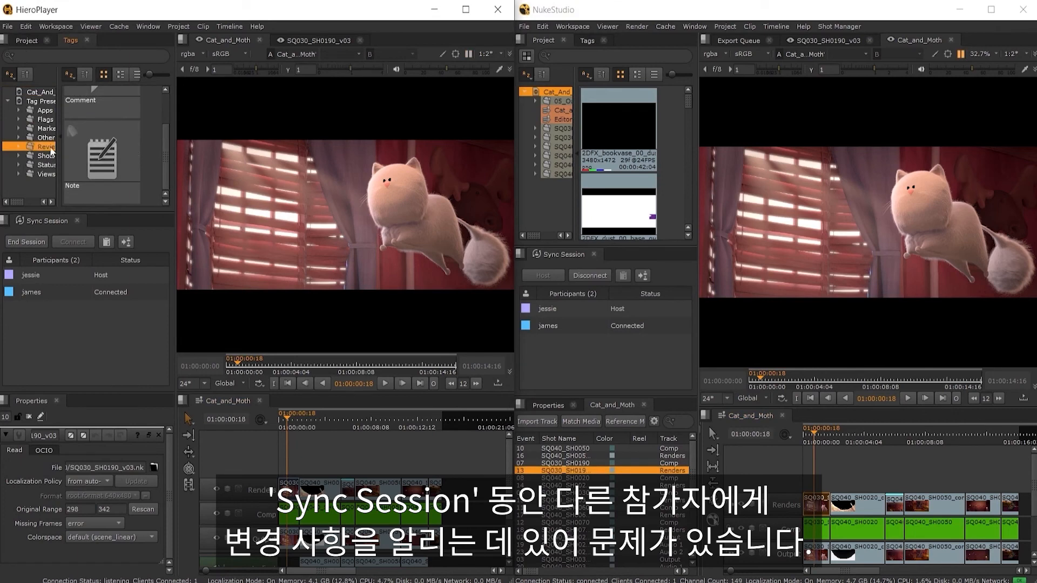
left_click(46, 156)
left_click(46, 165)
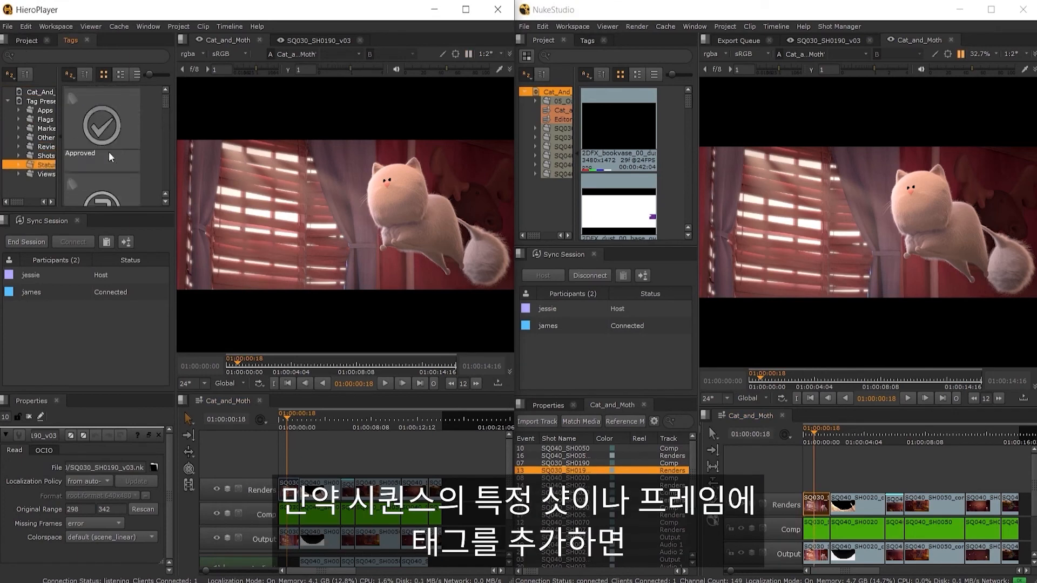
left_click_drag(95, 124, 385, 168)
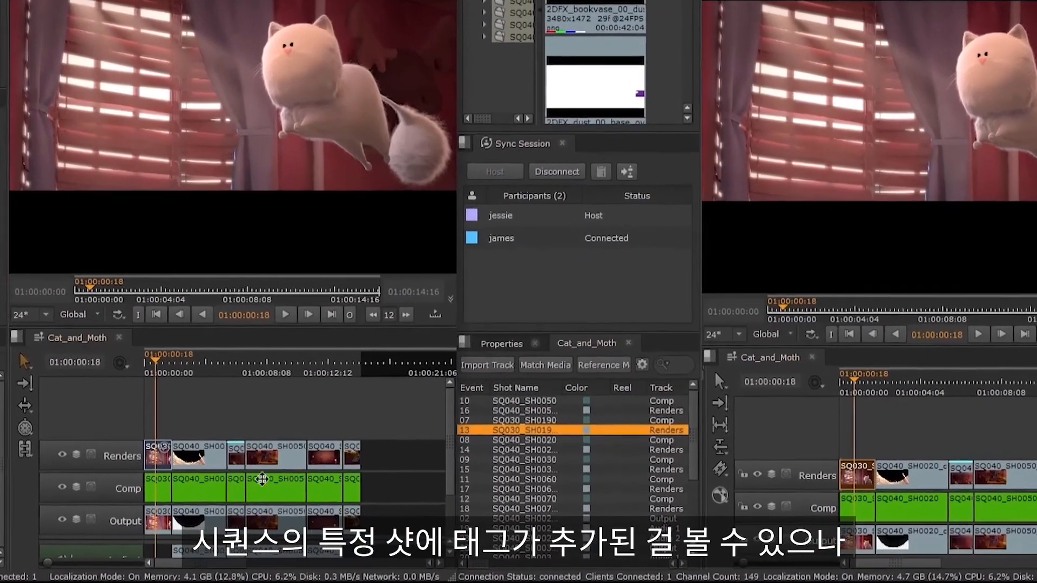
scroll(123, 447, "up", 8)
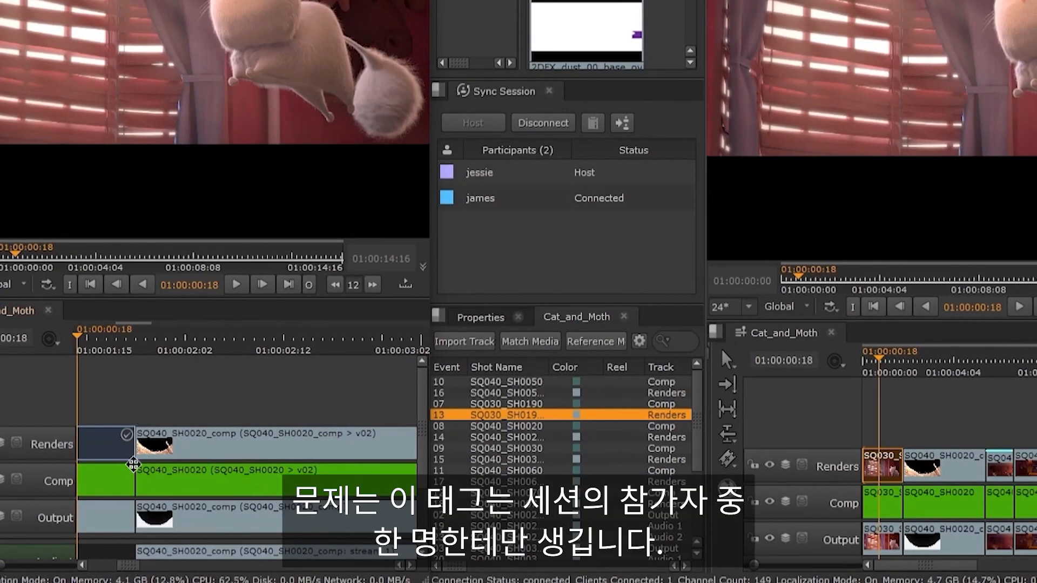
left_click(938, 431)
scroll(891, 475, "up", 7)
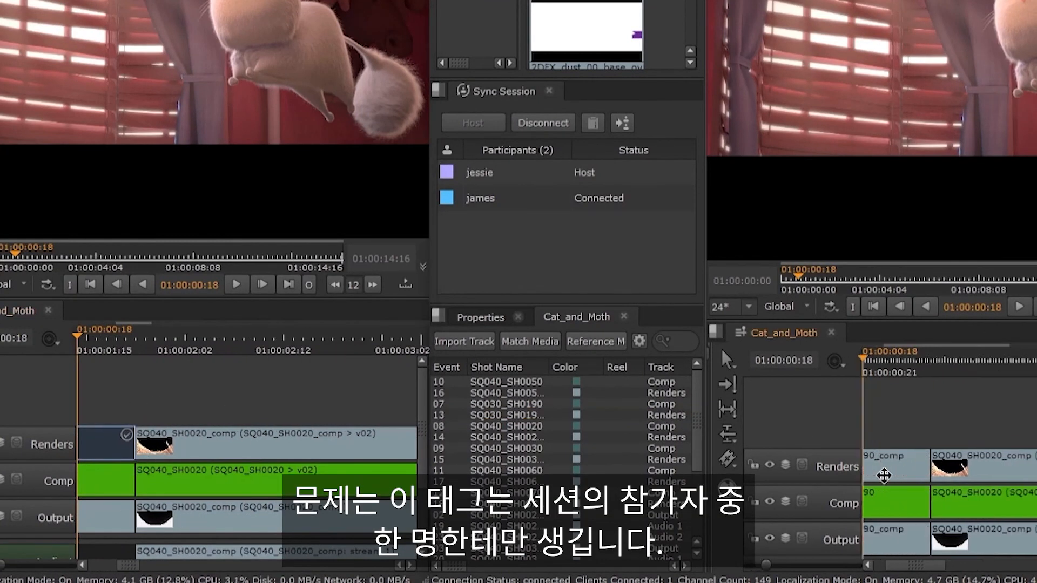
scroll(912, 474, "up", 1)
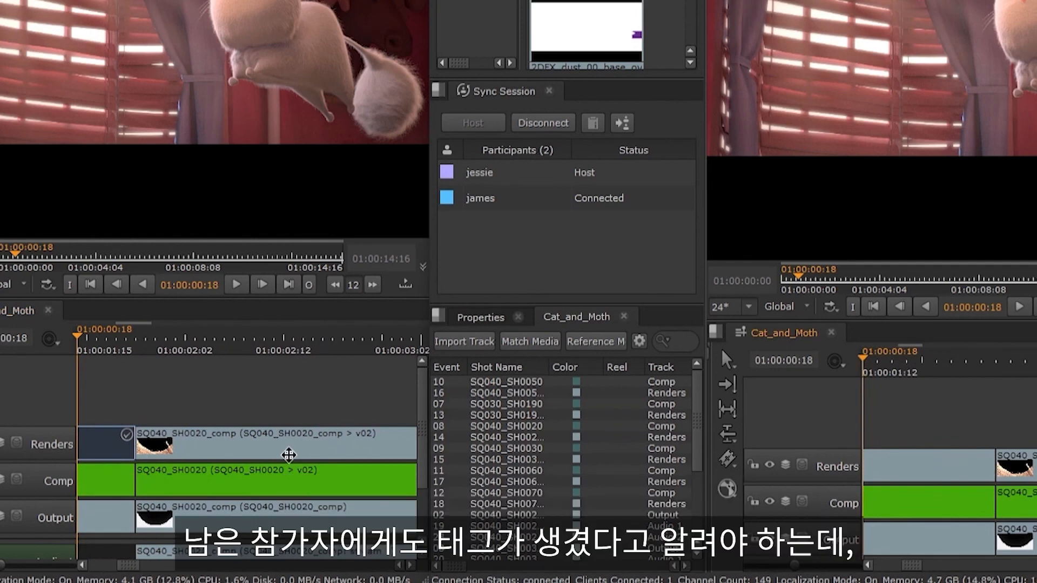
Push the host's changes from HieroPlayer to the session participants and inspect the end of NukeStudio's first Renders clip for the tag.
left_click(125, 404)
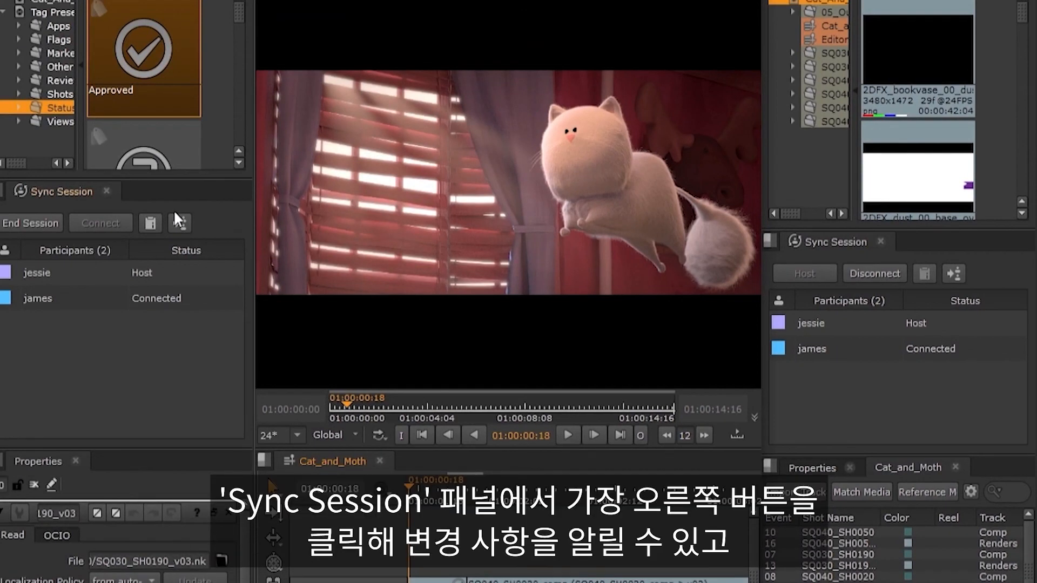
left_click(177, 223)
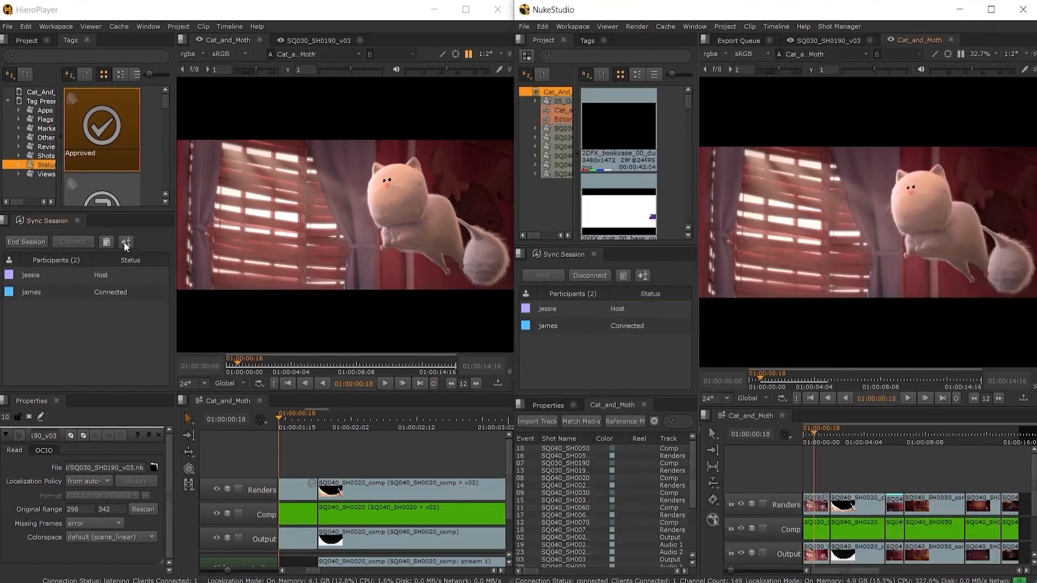
scroll(821, 506, "up", 3)
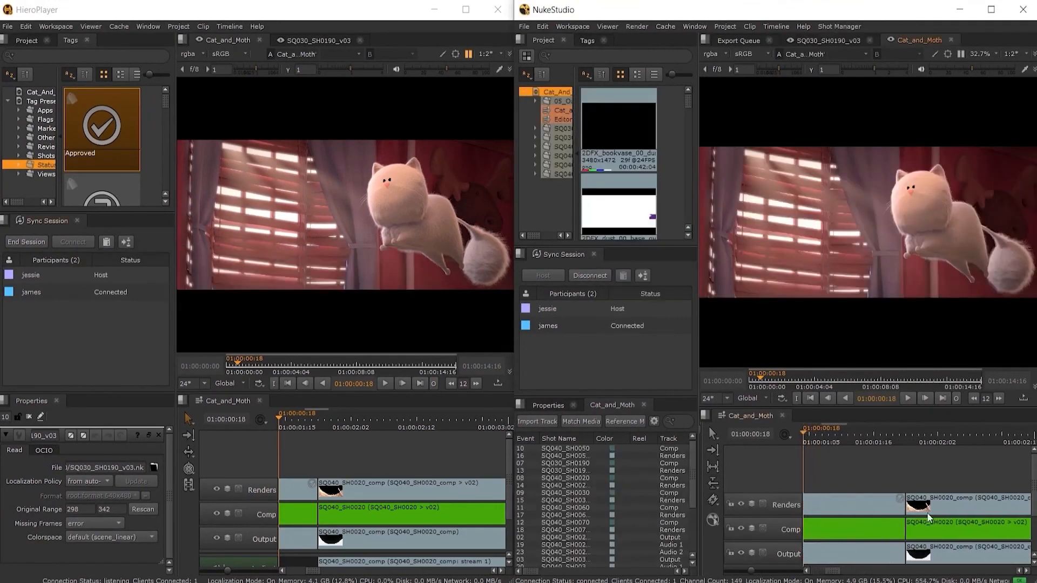
left_click(888, 502)
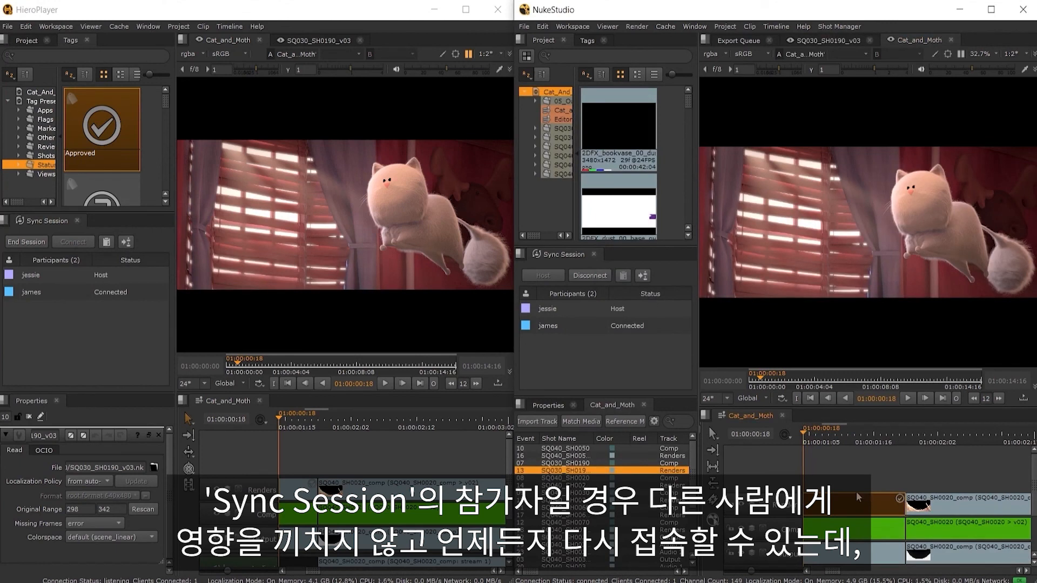
Deselect the clip in NukeStudio and disconnect it from the Sync Review session.
left_click(858, 471)
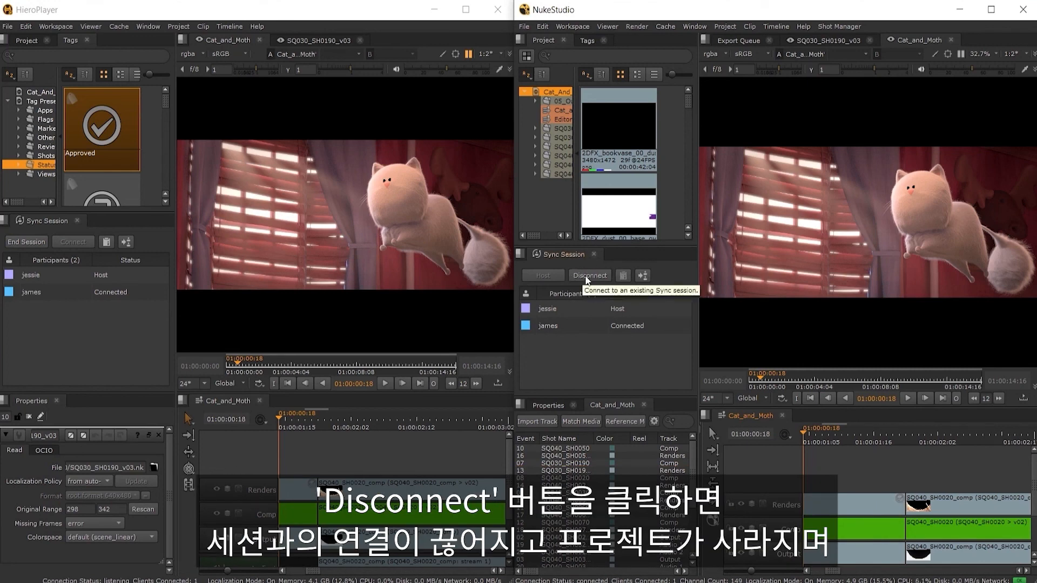
left_click(588, 277)
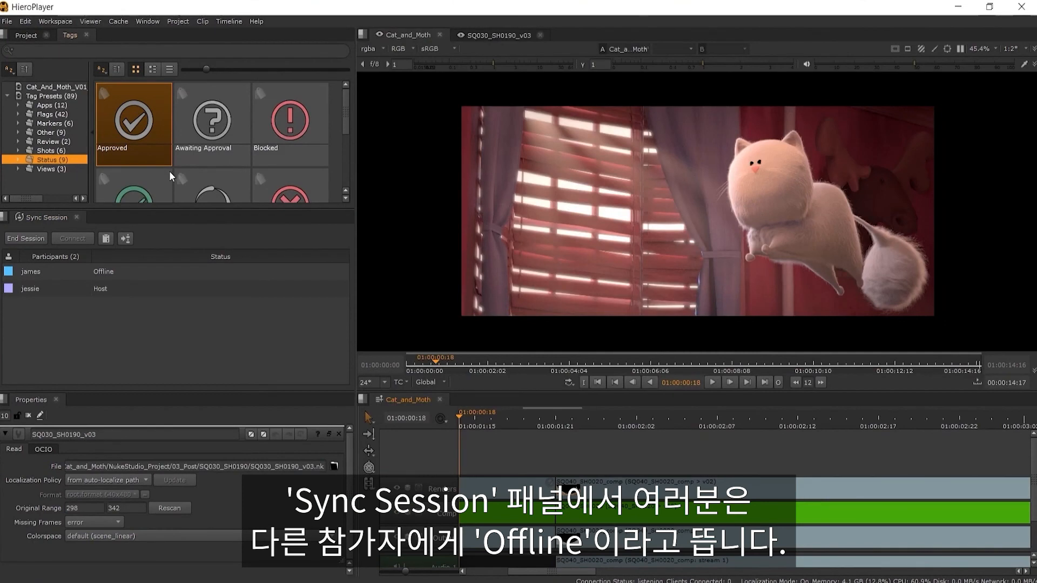
In HieroPlayer, end the hosted Sync Review session and look over the available commands for closing and saving the project.
left_click(27, 239)
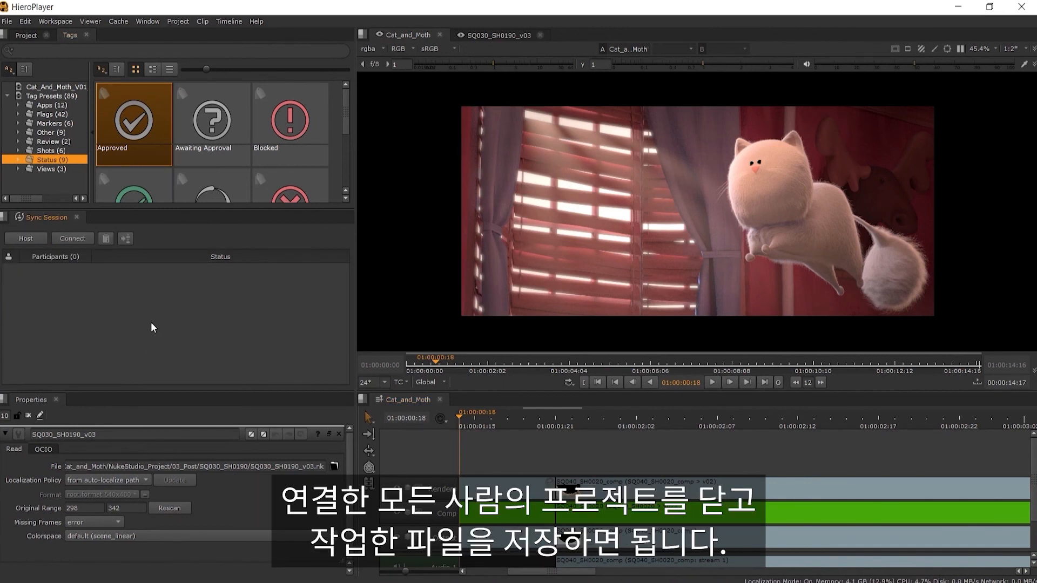
left_click(6, 21)
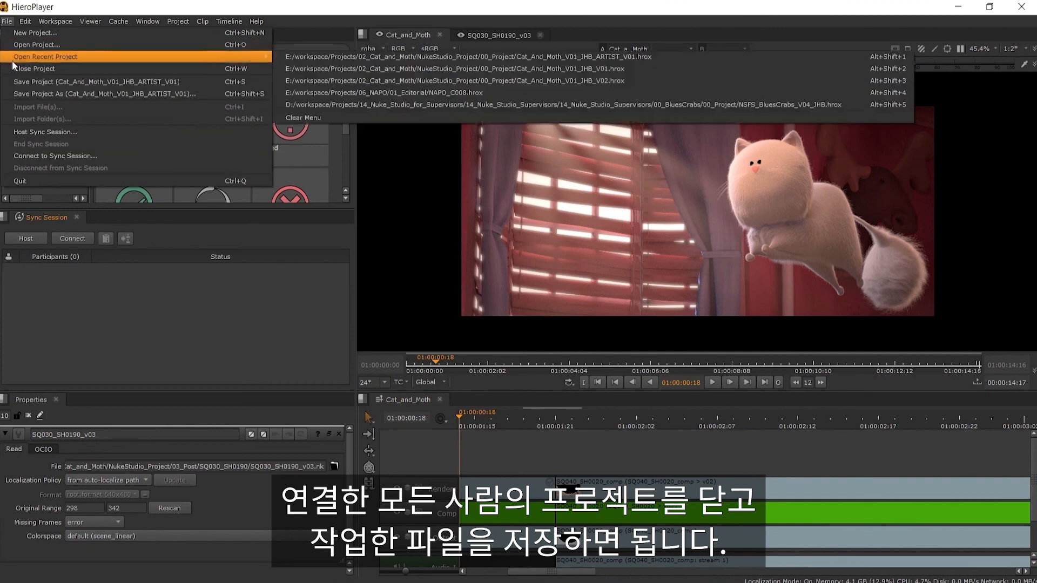
left_click(134, 326)
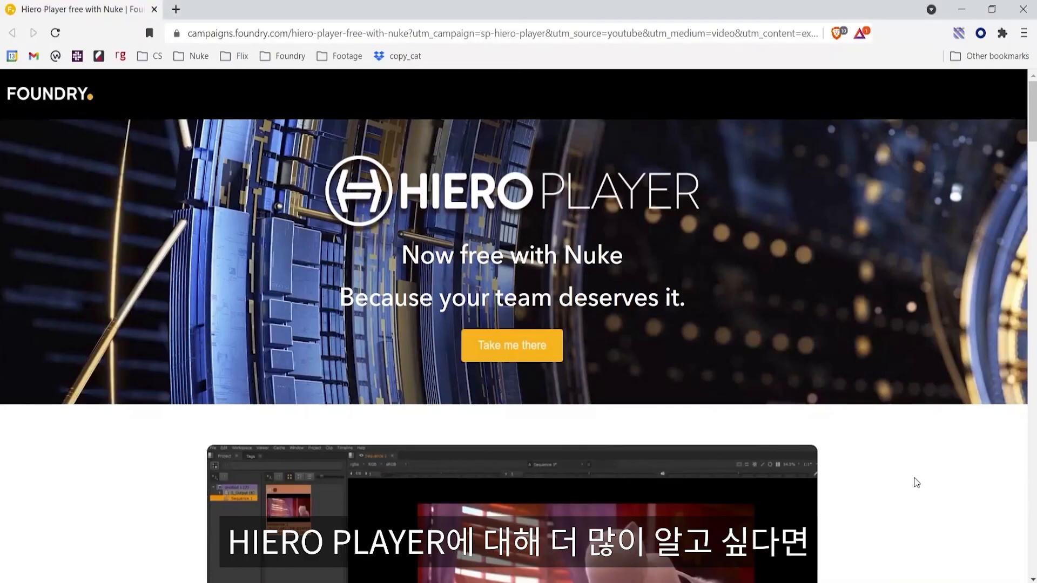
In the browser, look through Foundry's page on HieroPlayer being free with Nuke, down to the free license request form.
scroll(916, 483, "down", 10)
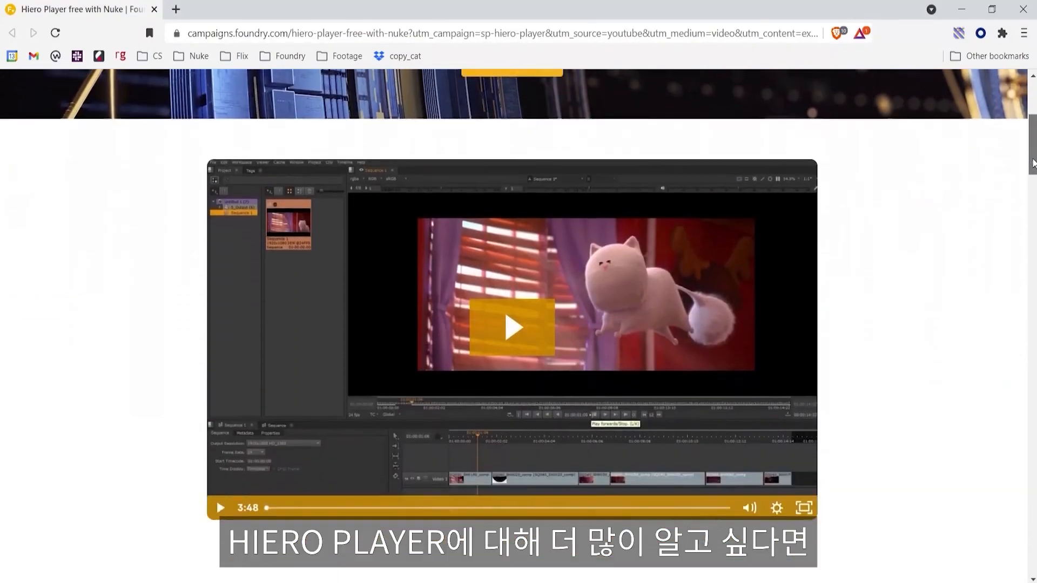
scroll(518, 324, "down", 8)
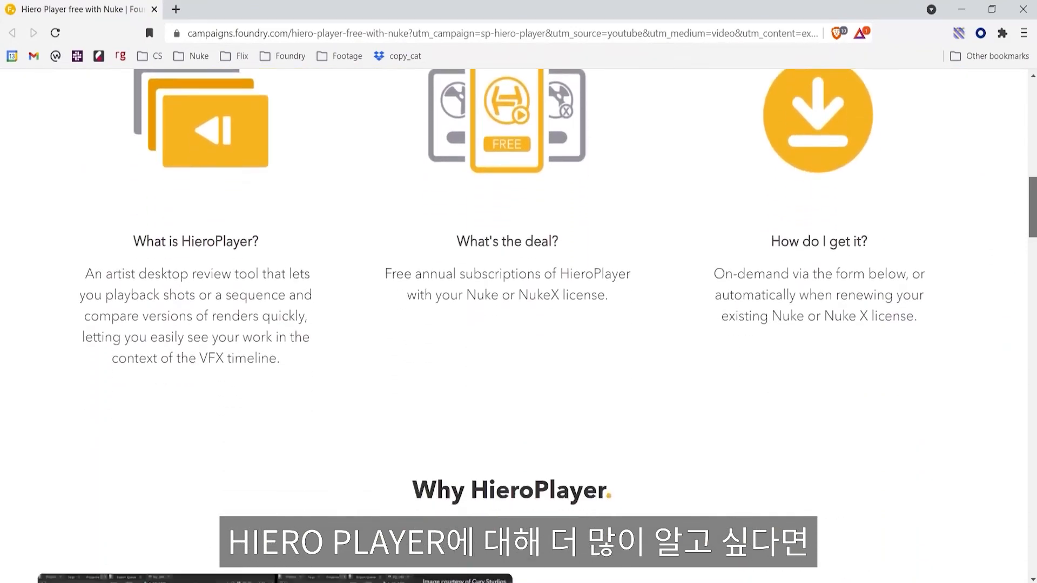
scroll(519, 324, "down", 8)
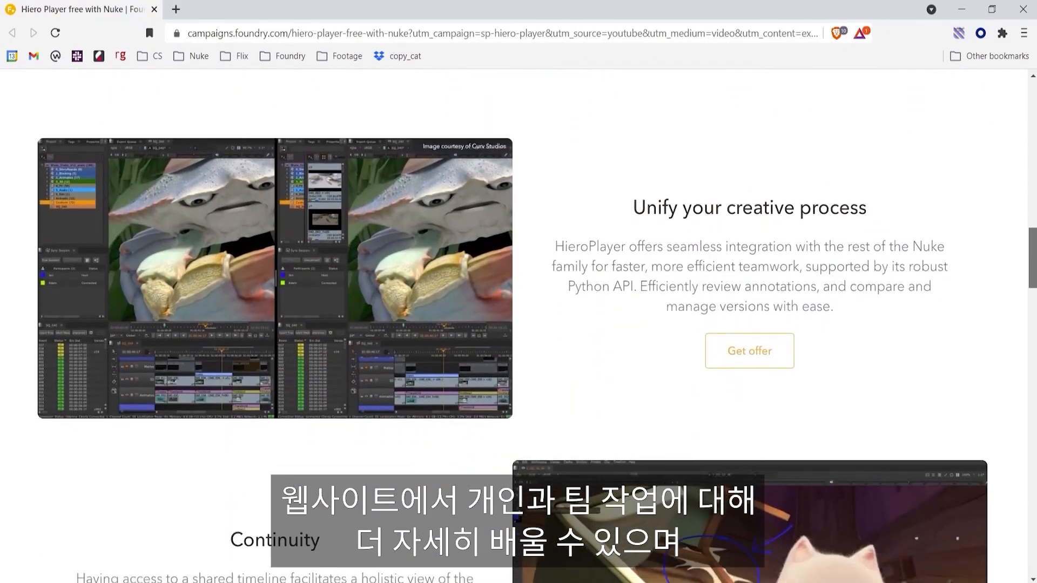
scroll(518, 324, "down", 16)
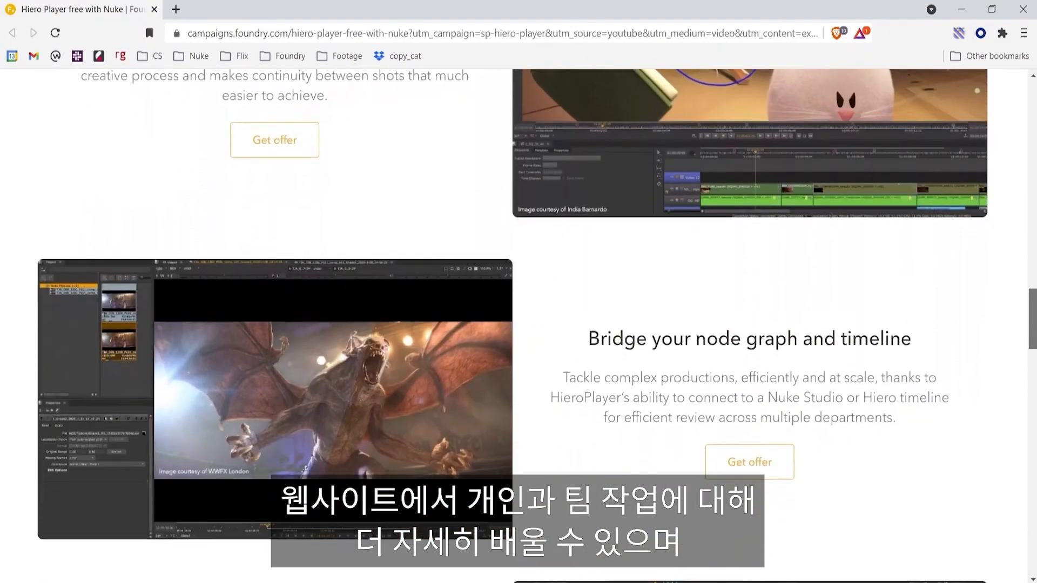
scroll(518, 324, "down", 15)
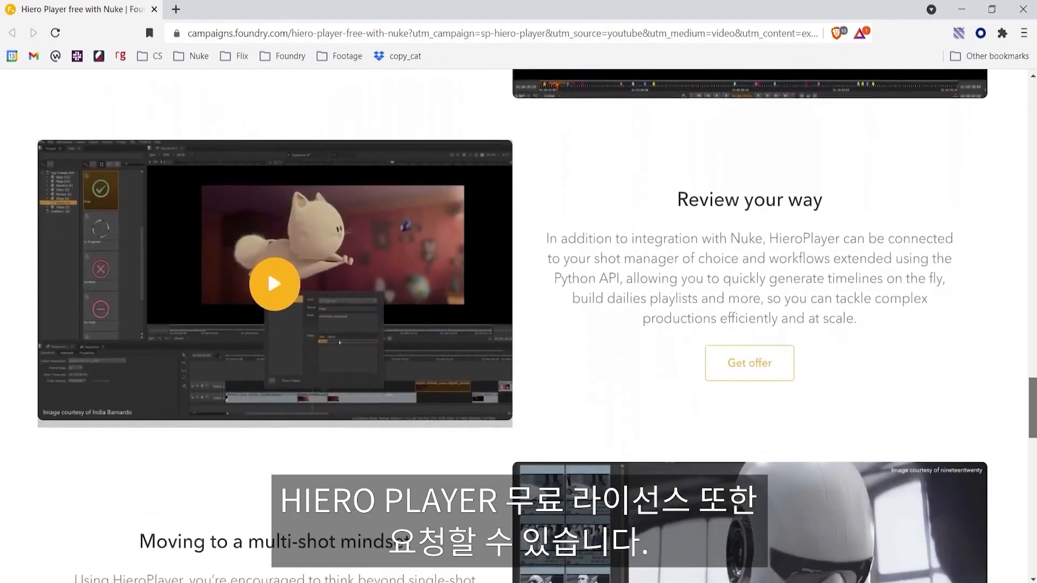
scroll(518, 323, "down", 7)
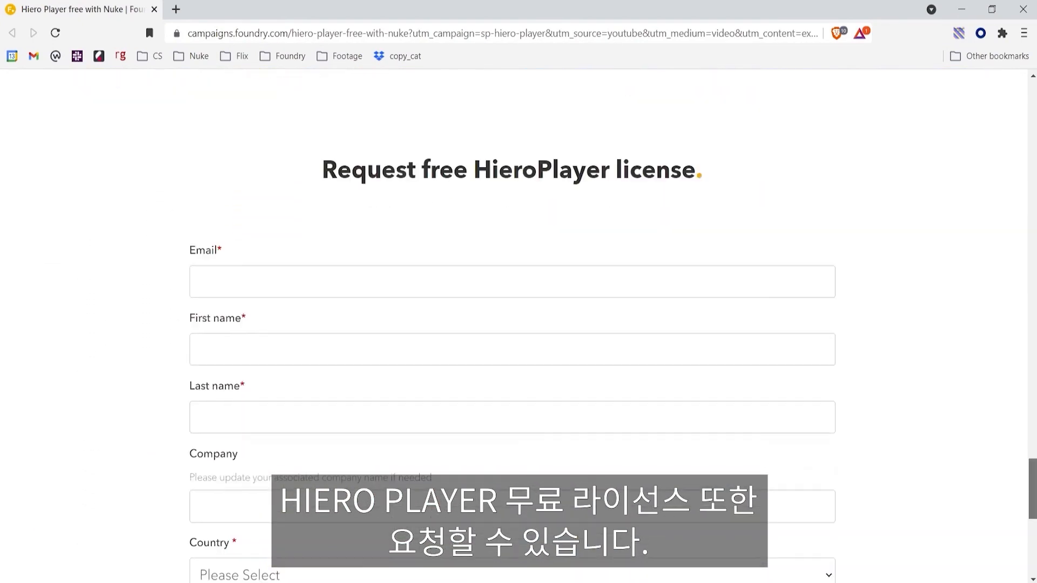